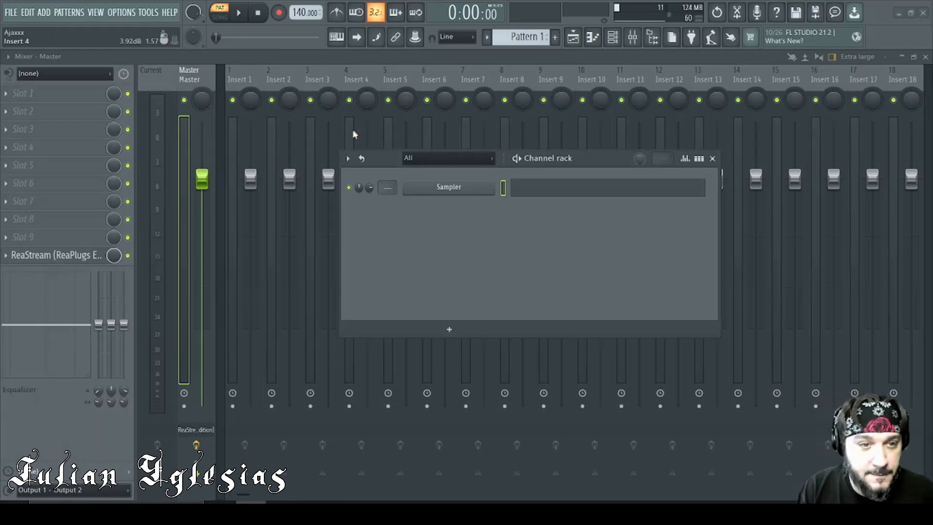
pyautogui.rightClick(429, 192)
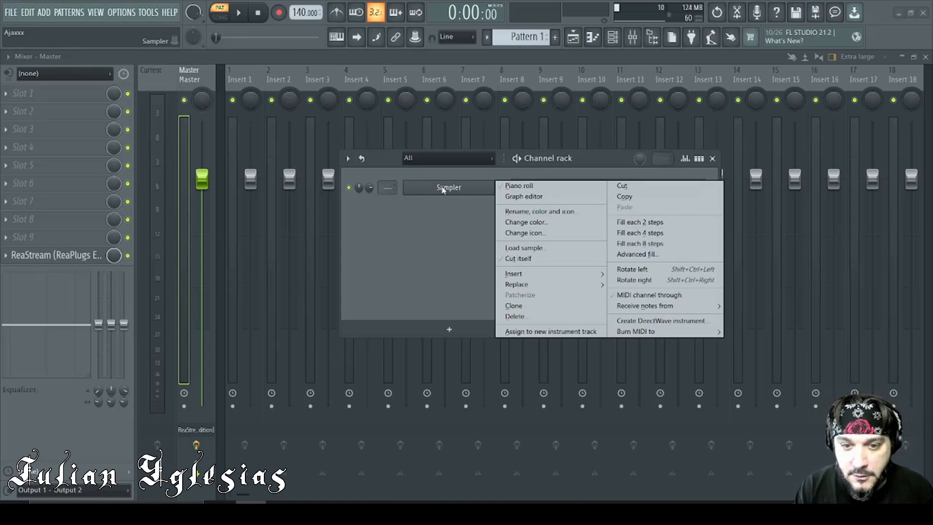
pyautogui.moveTo(594, 287)
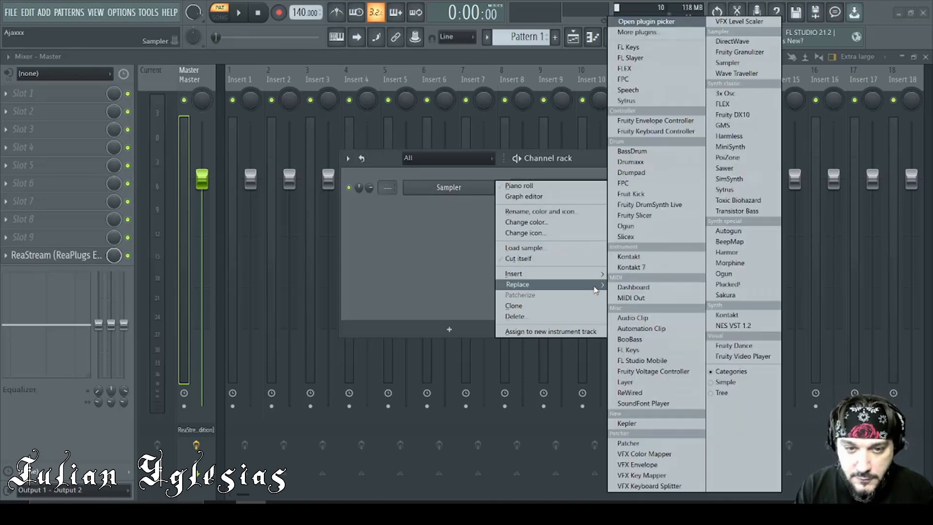
pyautogui.click(441, 195)
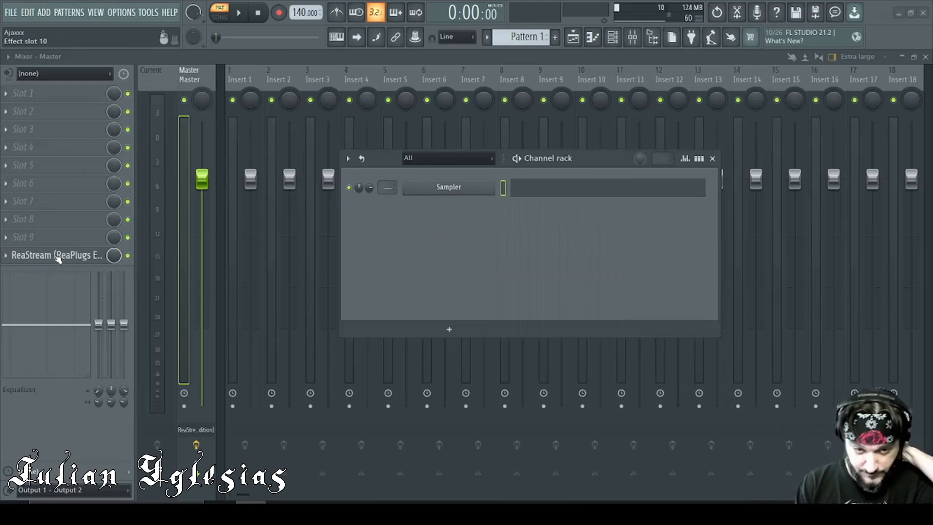
# - Replace the Sampler channel with the FPC drum machine and move its window toward the middle of the workspace
pyautogui.rightClick(463, 193)
pyautogui.moveTo(563, 284)
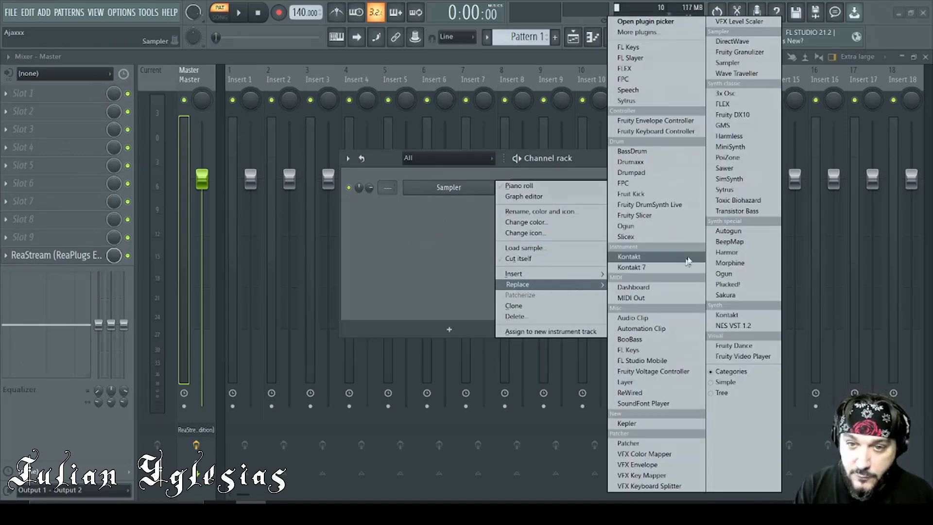
pyautogui.click(686, 81)
pyautogui.moveTo(309, 148); pyautogui.dragTo(476, 202)
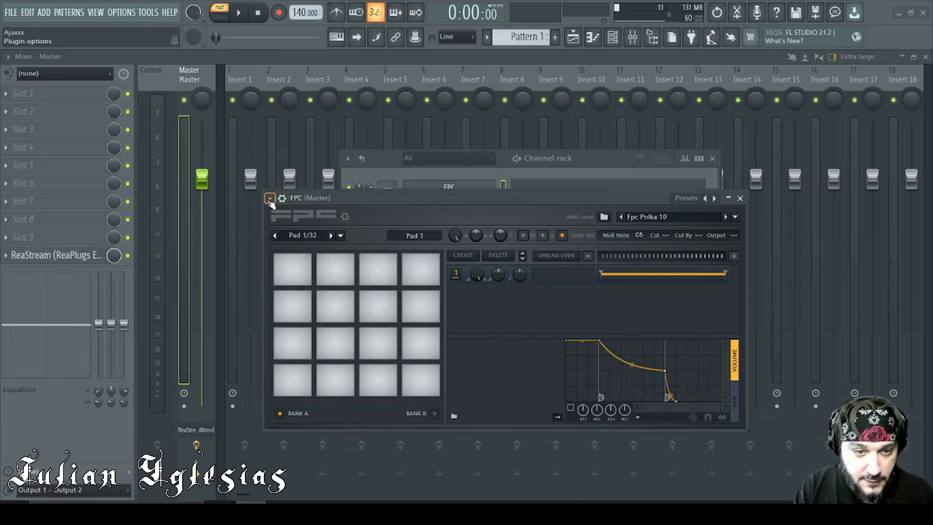
# - Load the AJ Kit 2 fingers preset in FPC
pyautogui.click(687, 198)
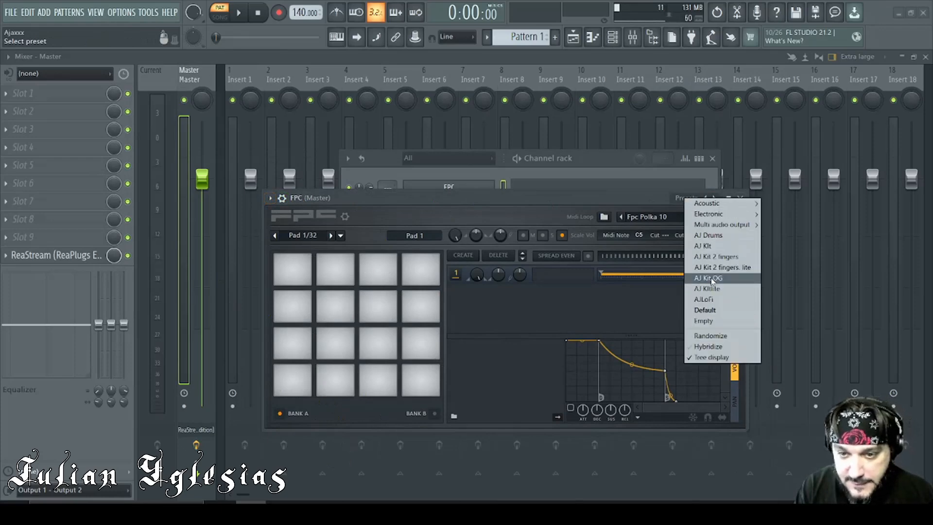
pyautogui.moveTo(724, 203)
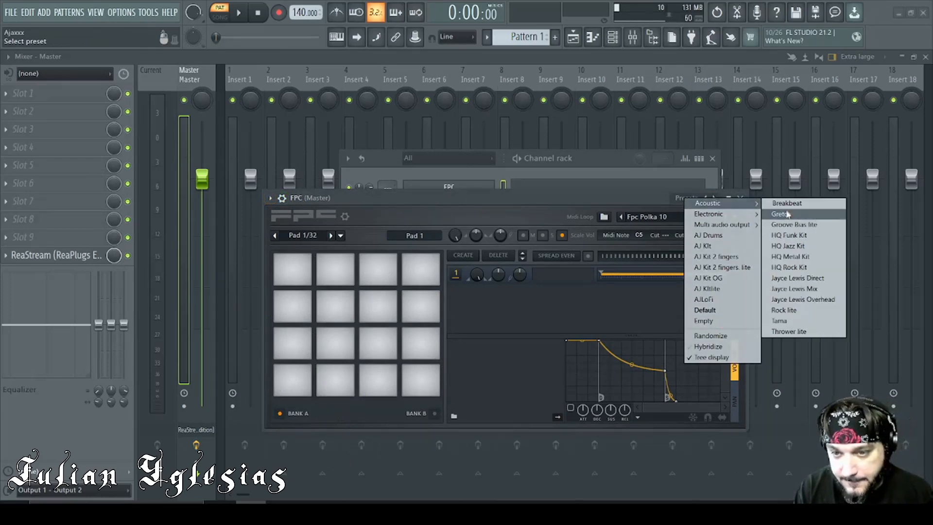
pyautogui.click(722, 257)
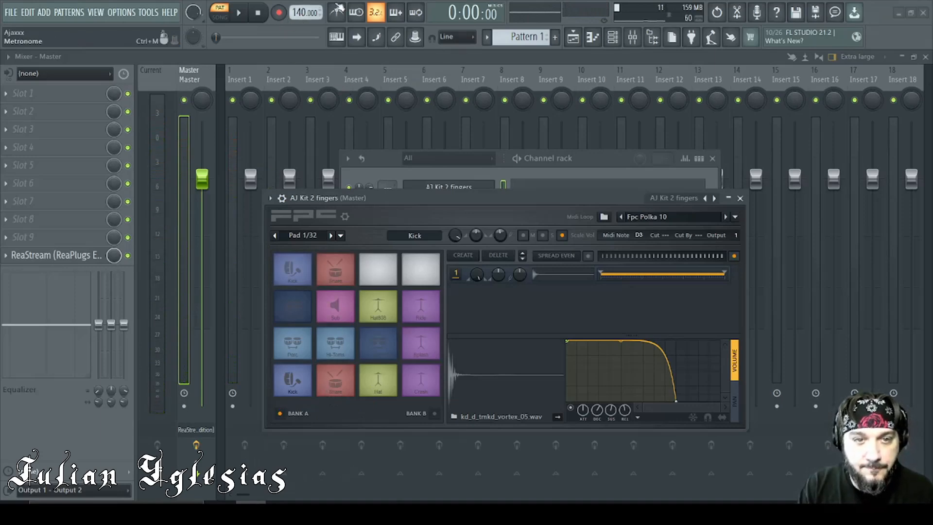
# - Review the recording filter and quantize options for recording
pyautogui.rightClick(279, 15)
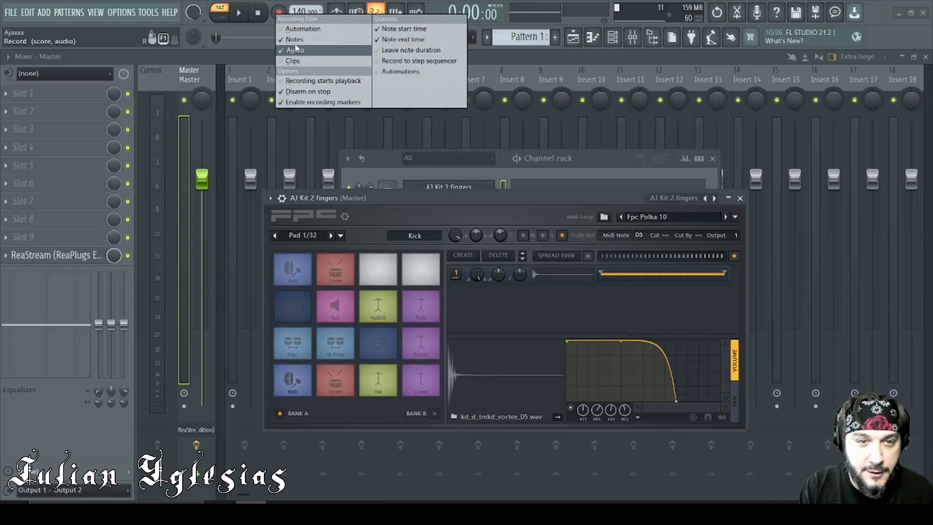
pyautogui.rightClick(280, 7)
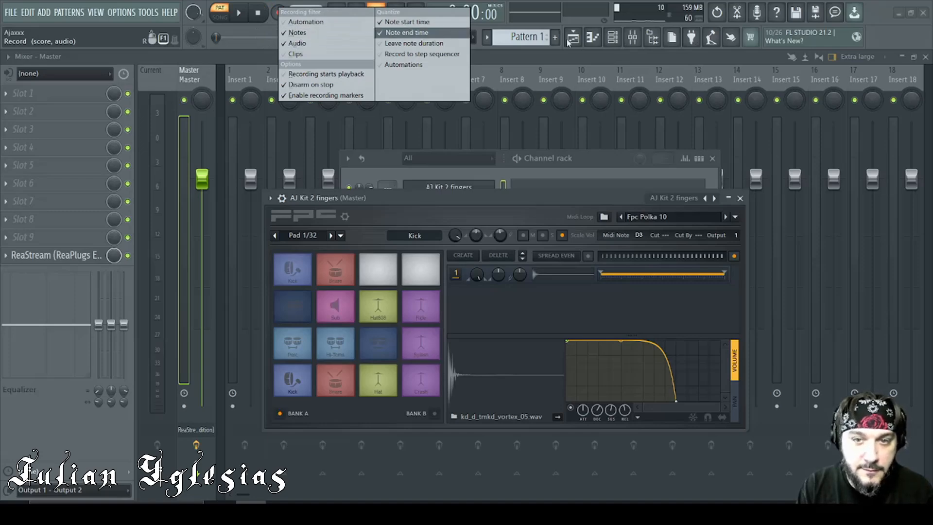
pyautogui.click(624, 51)
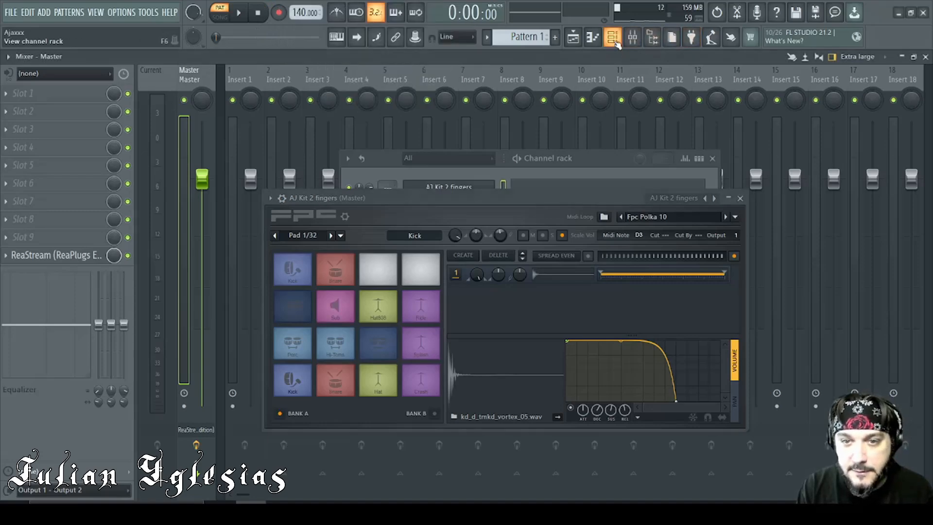
# - Open the drum kit channel in the piano roll and close the channel rack and FPC windows
pyautogui.click(614, 40)
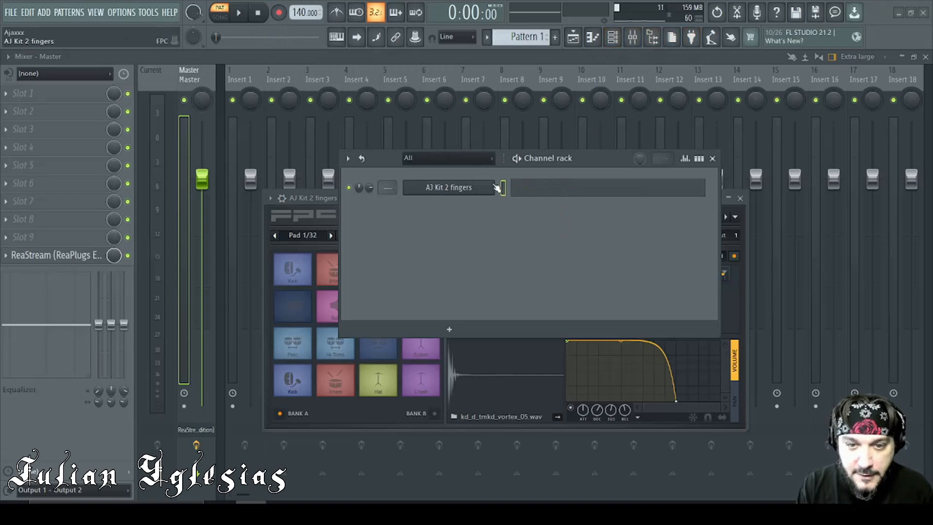
pyautogui.click(531, 187)
pyautogui.click(712, 158)
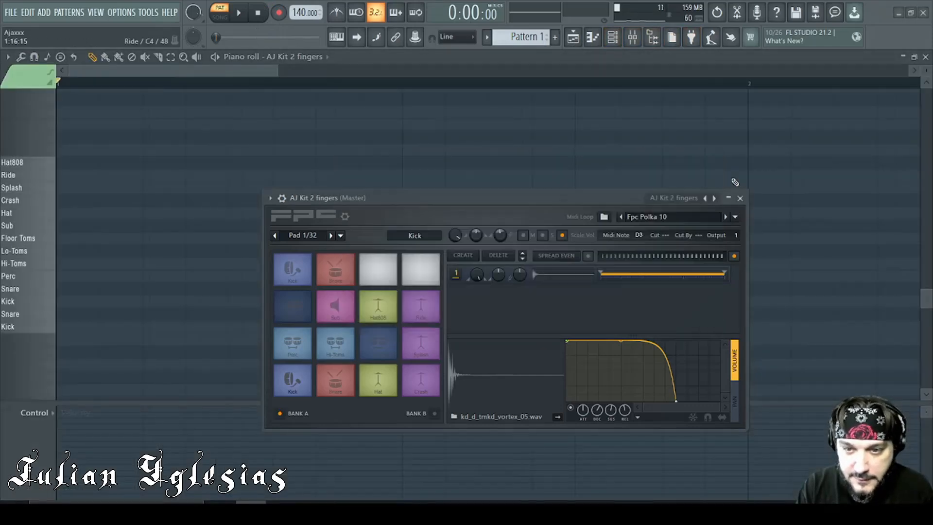
pyautogui.click(740, 198)
# - Place a kick note on beat 1 in the upper Kick row (D3) and a note on beat 2 in the Snare row above it
pyautogui.click(58, 327)
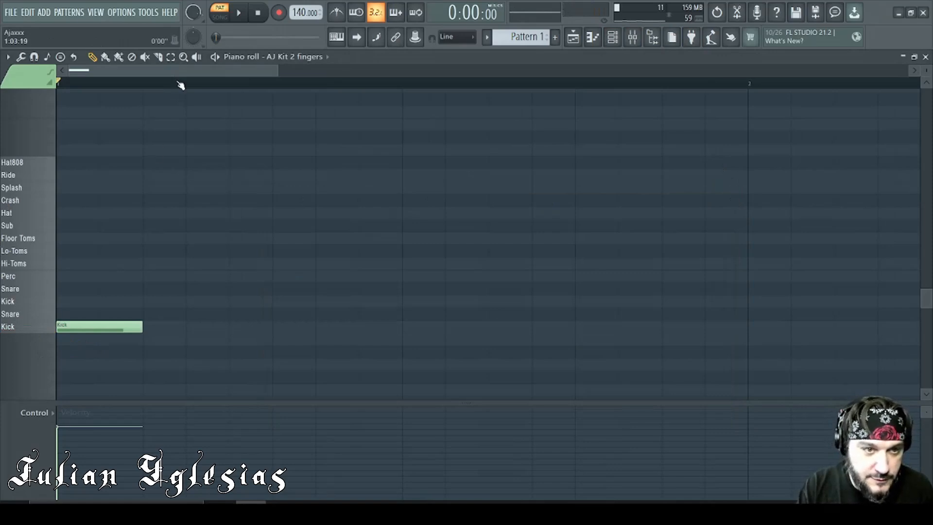
pyautogui.scroll(-2, 180, 83)
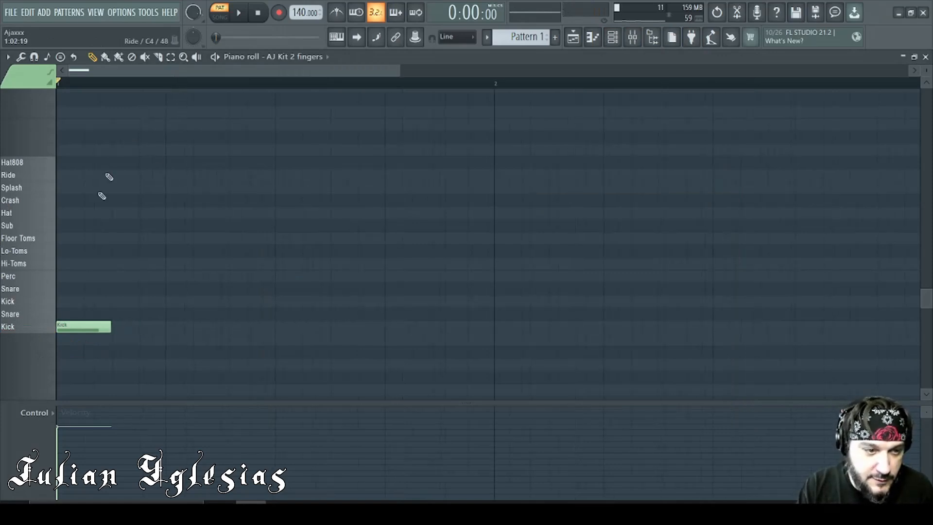
pyautogui.click(171, 302)
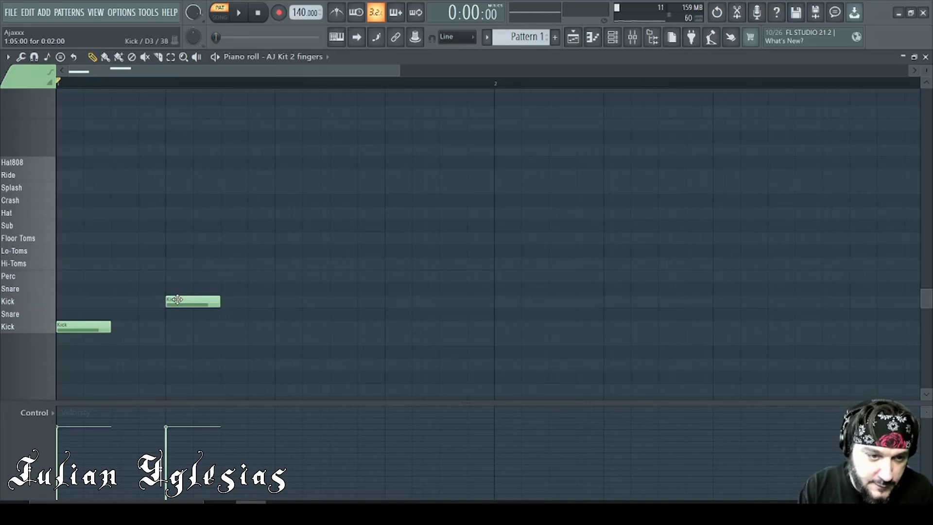
pyautogui.moveTo(60, 324); pyautogui.dragTo(62, 302)
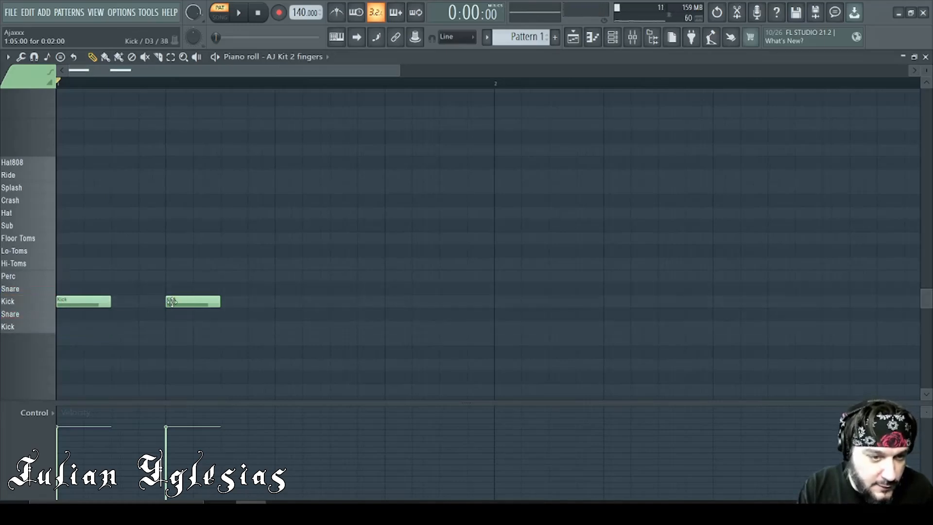
pyautogui.moveTo(173, 297); pyautogui.dragTo(173, 285)
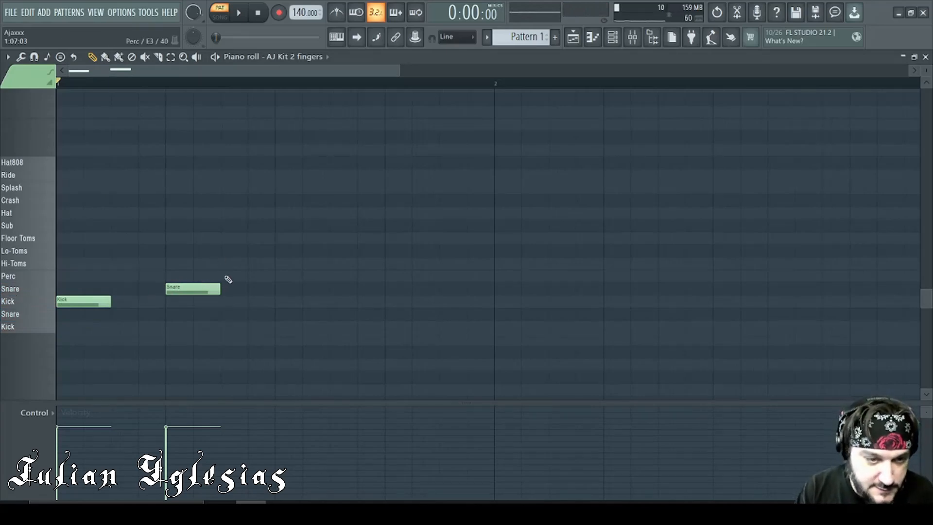
pyautogui.click(280, 277)
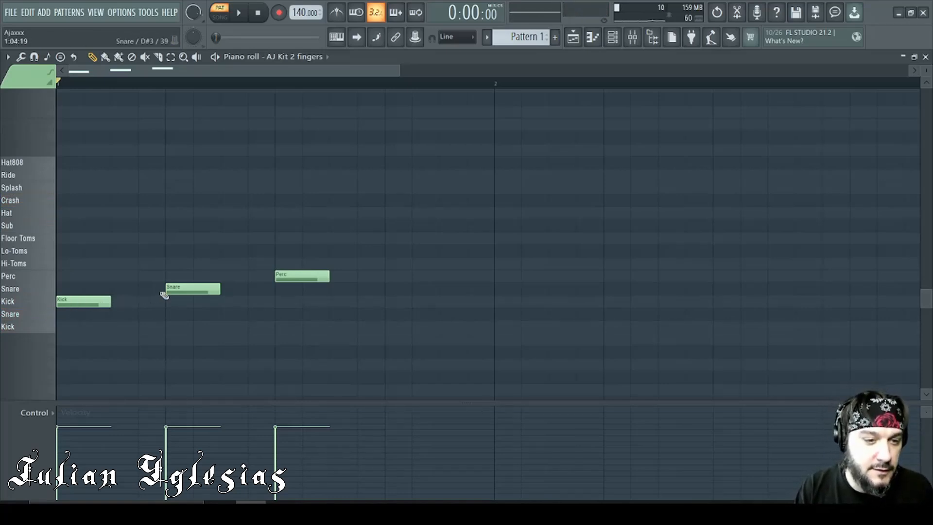
pyautogui.moveTo(291, 273); pyautogui.dragTo(282, 215)
pyautogui.rightClick(282, 216)
# - Complete the one-bar beat with a kick on beat 3, a snare on beat 4, a crash on beat 1 and hats on beats 2 to 4
pyautogui.click(278, 297)
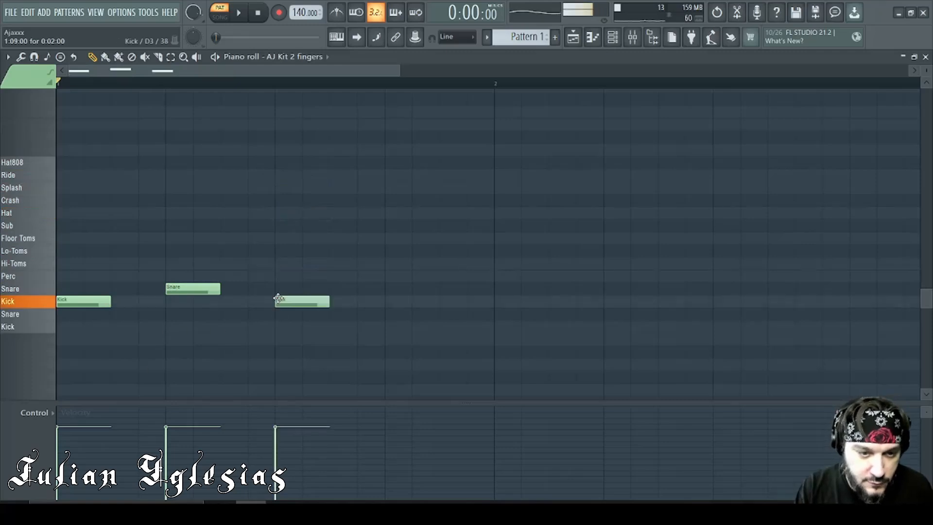
pyautogui.click(386, 289)
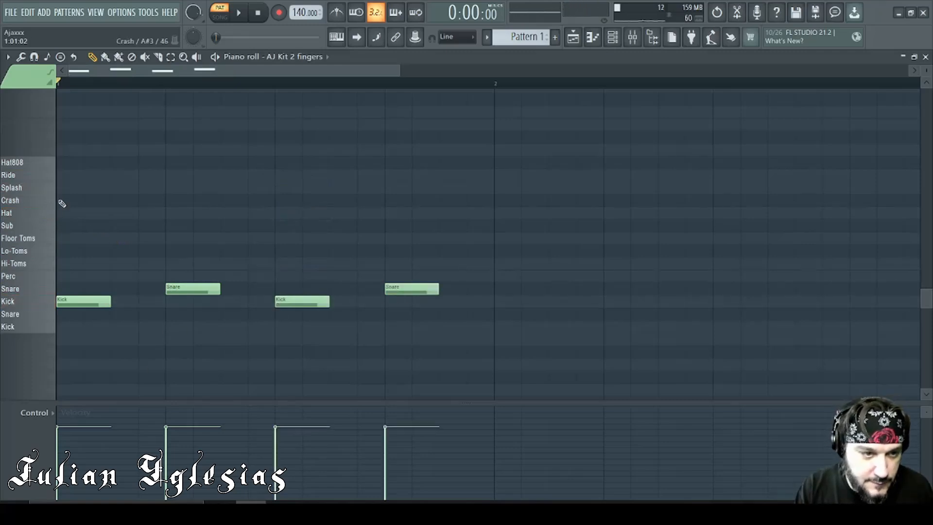
pyautogui.click(61, 204)
pyautogui.click(167, 214)
pyautogui.click(278, 213)
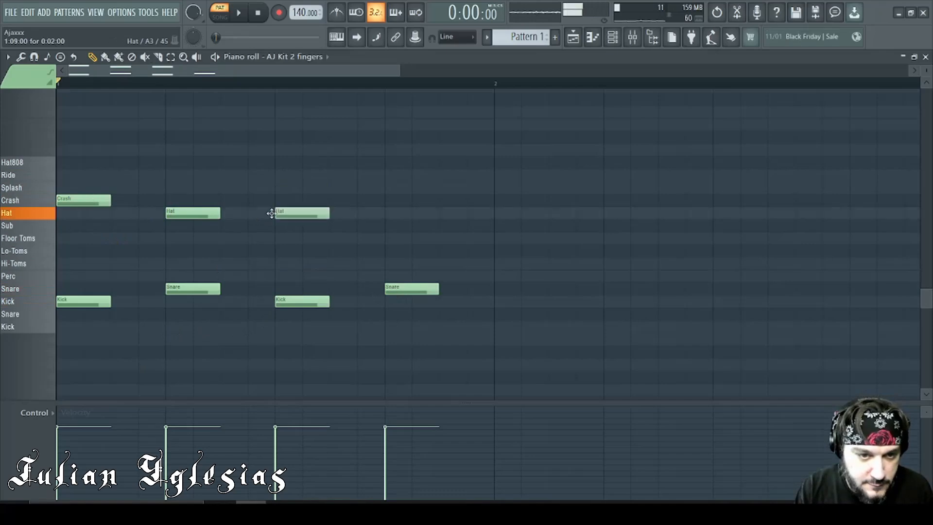
pyautogui.click(387, 213)
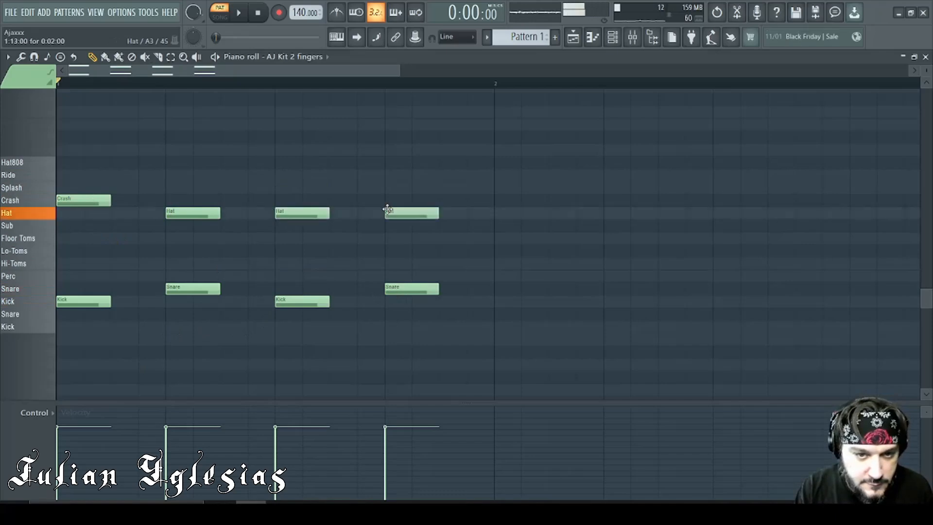
# - Play back the drum pattern to check the beat, and stop playback
pyautogui.click(244, 16)
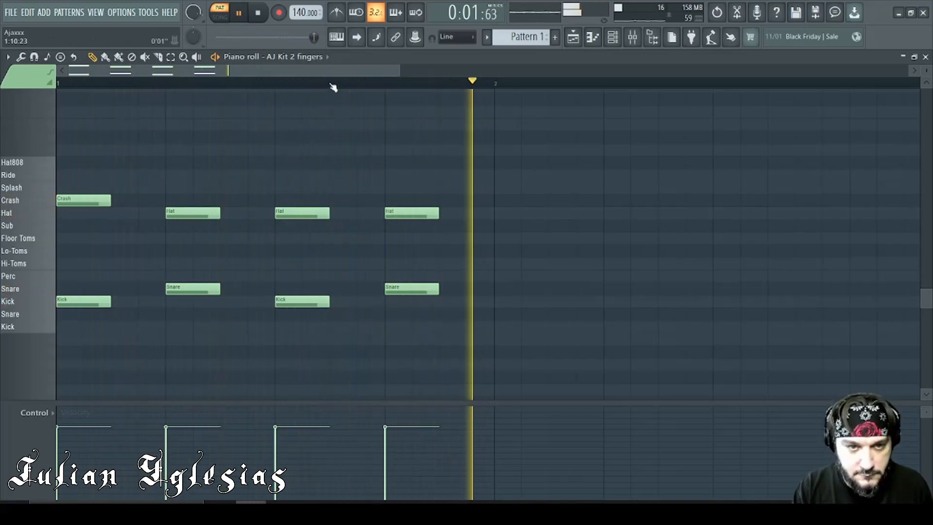
pyautogui.press('space')
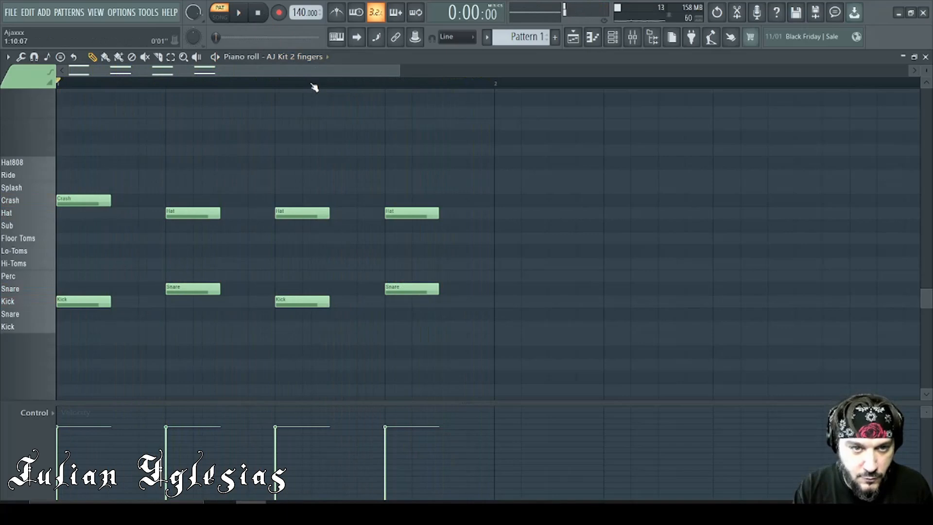
pyautogui.scroll(-5, 312, 86)
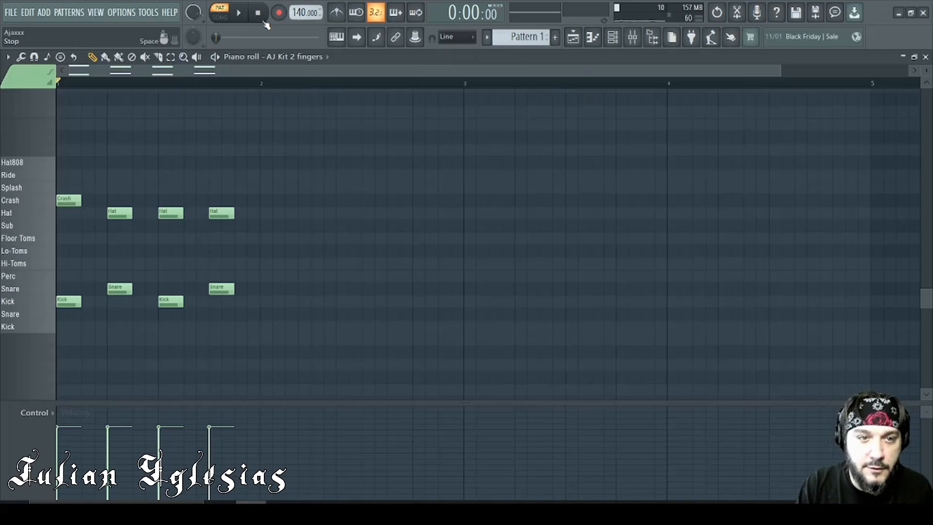
pyautogui.click(239, 16)
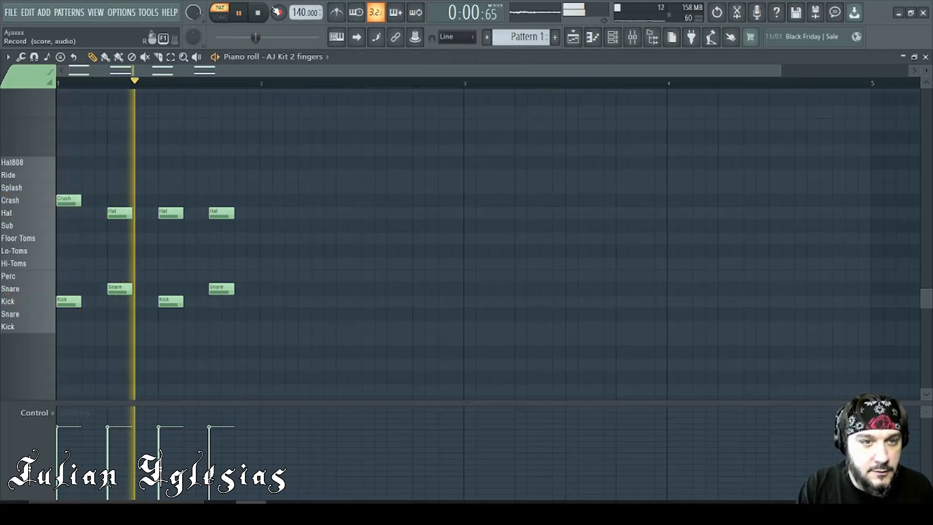
pyautogui.click(260, 15)
# - Bring up the mixer and channel rack, and label the AJ Kit 2 fingers channel with the Drums name preset
pyautogui.click(632, 37)
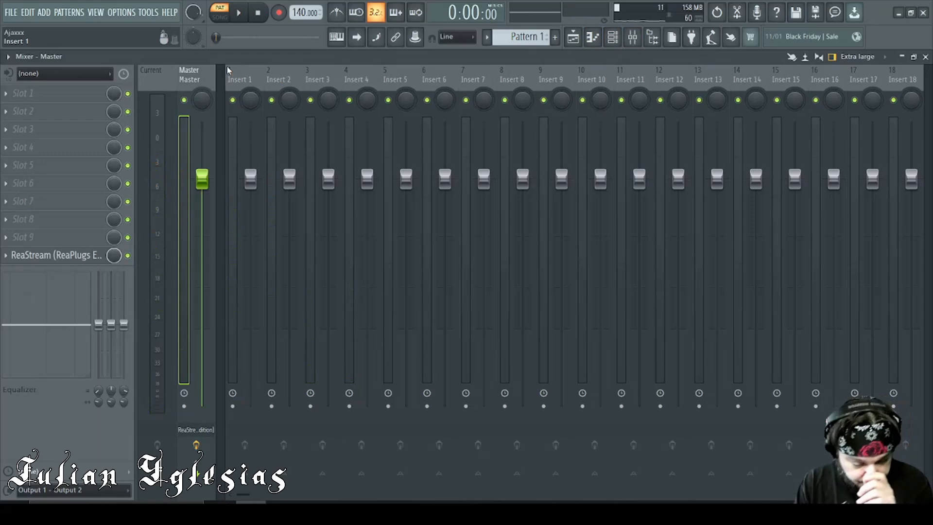
pyautogui.click(613, 37)
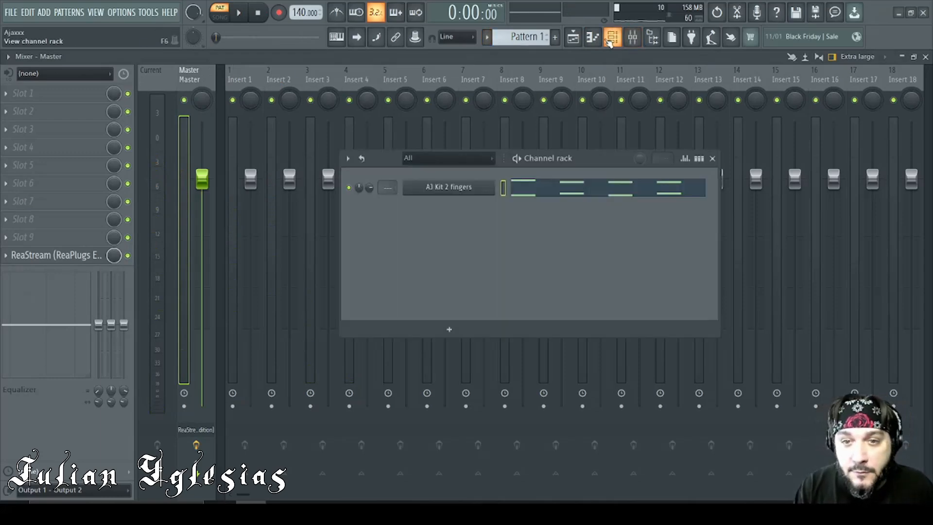
pyautogui.rightClick(439, 189)
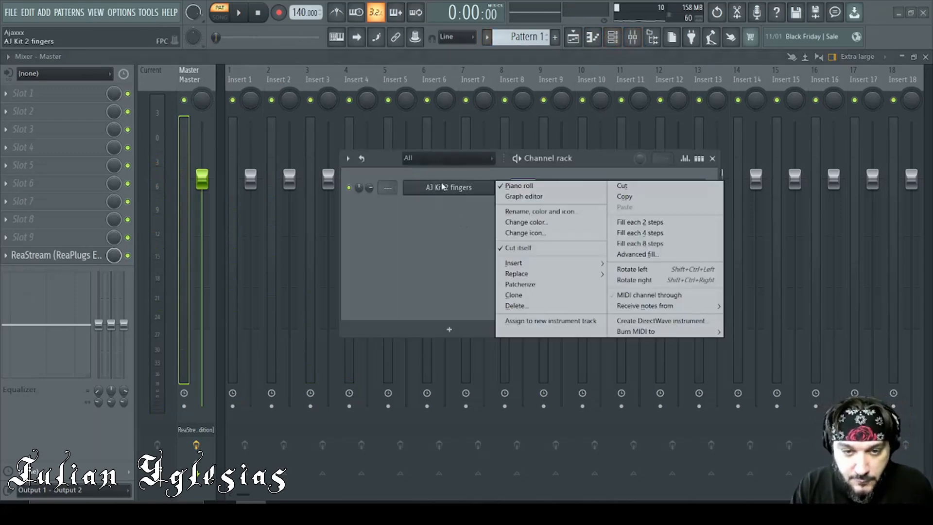
pyautogui.click(542, 210)
pyautogui.click(436, 199)
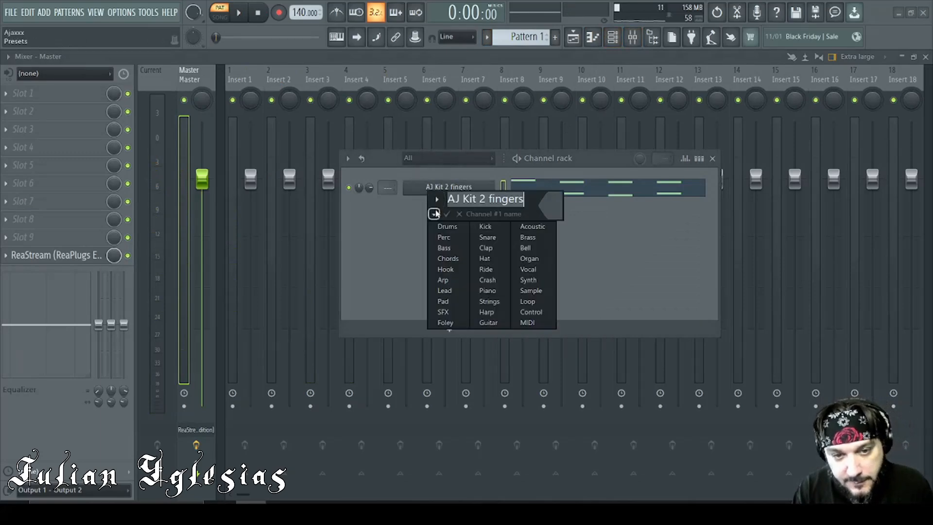
pyautogui.click(445, 225)
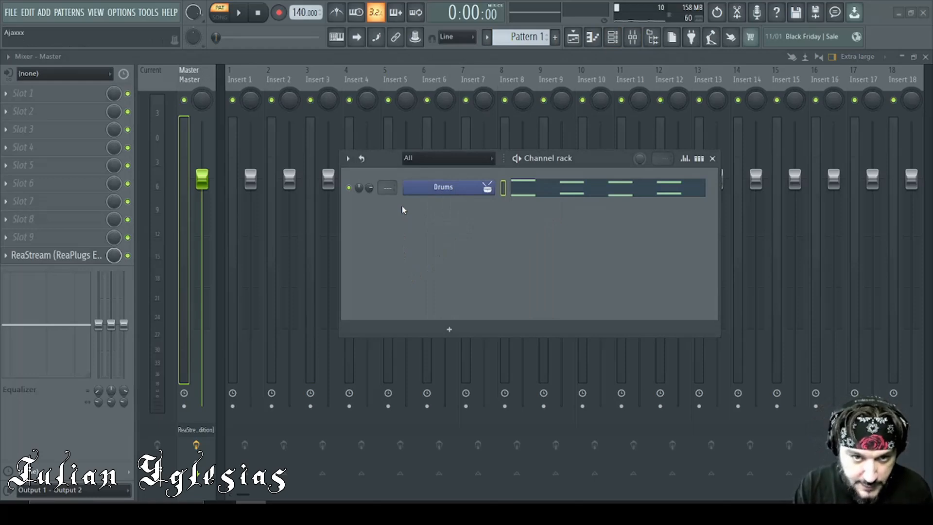
# - Label mixer insert 6 with the Drums name preset
pyautogui.rightClick(427, 85)
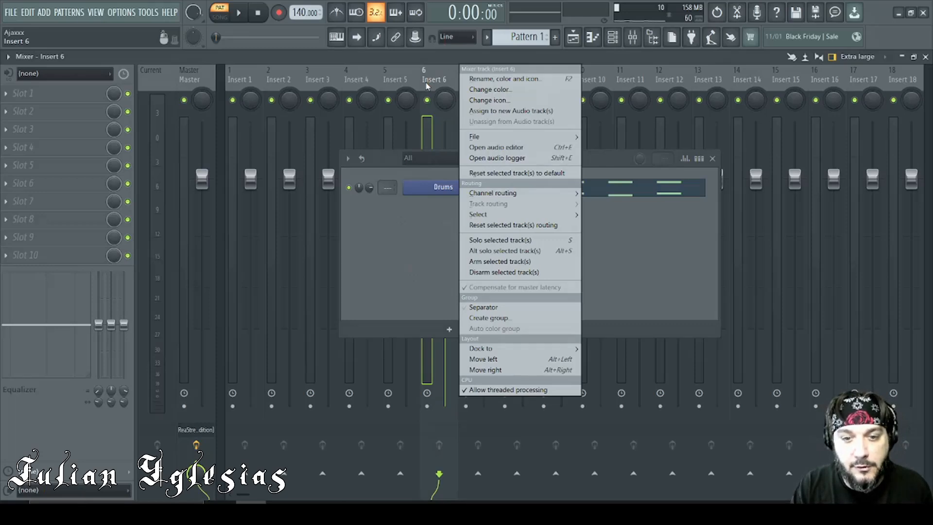
pyautogui.rightClick(350, 76)
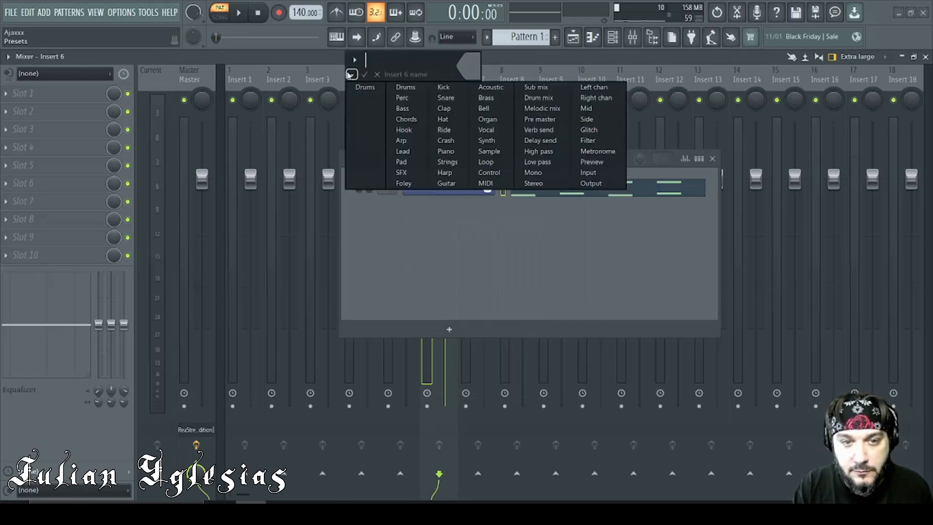
pyautogui.click(362, 86)
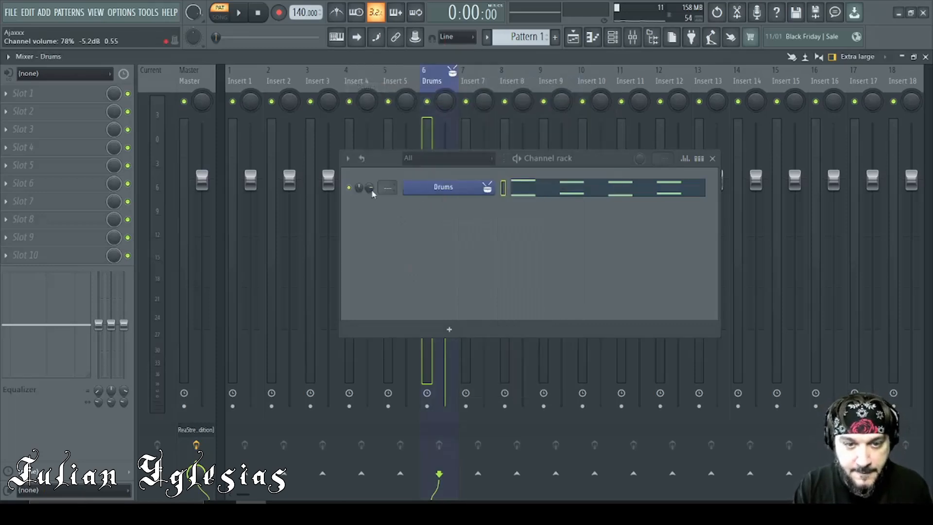
# - Route the Drums channel to mixer track 6, close the channel rack and play the pattern to check the mixer levels
pyautogui.moveTo(387, 187); pyautogui.dragTo(387, 166)
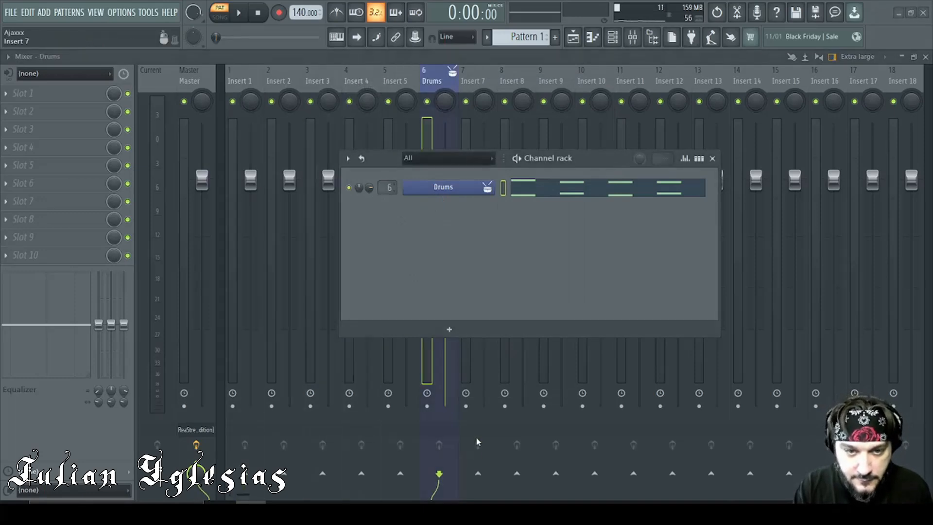
pyautogui.click(712, 159)
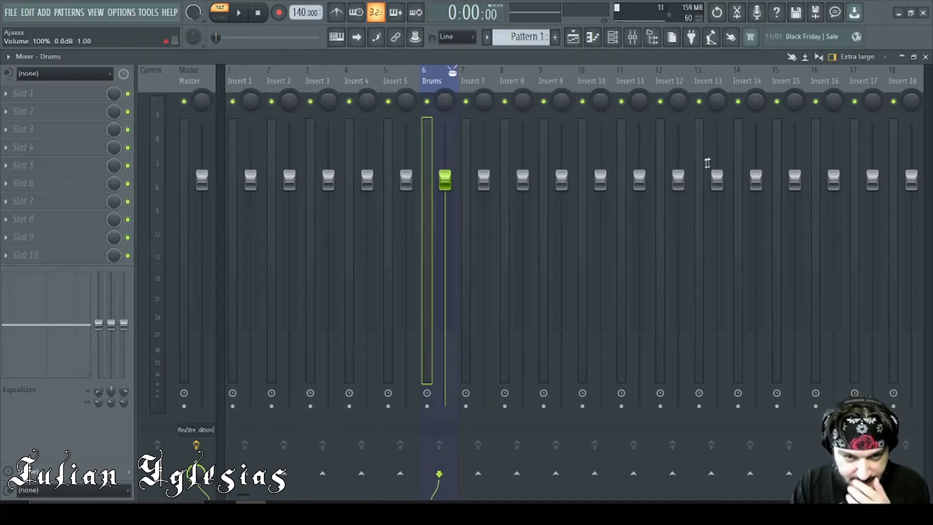
pyautogui.click(243, 21)
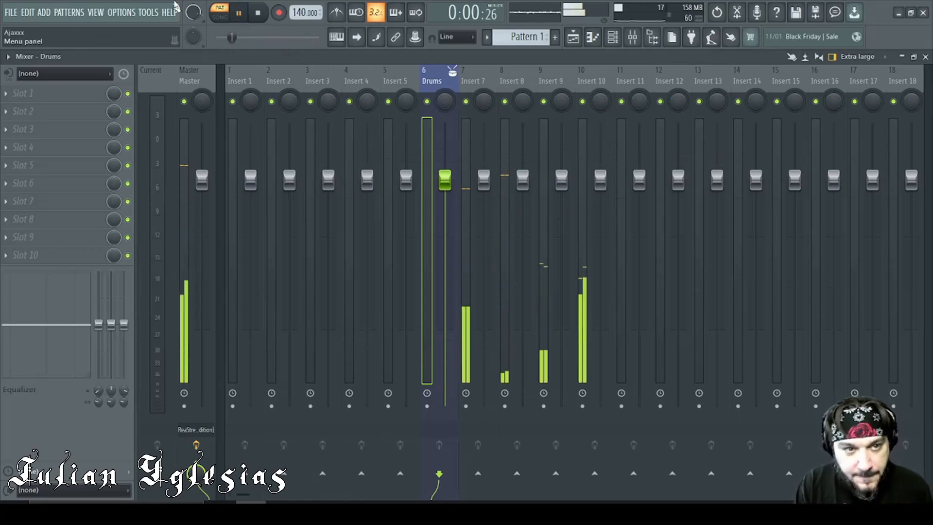
pyautogui.click(238, 12)
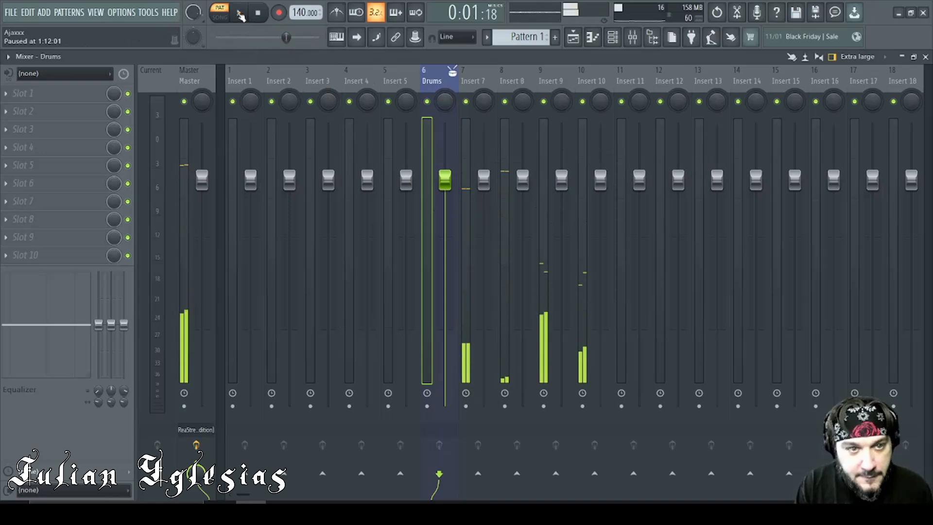
# - Open the Drums channel's FPC and look through the Multi audio output categories among its presets
pyautogui.click(611, 39)
pyautogui.click(441, 189)
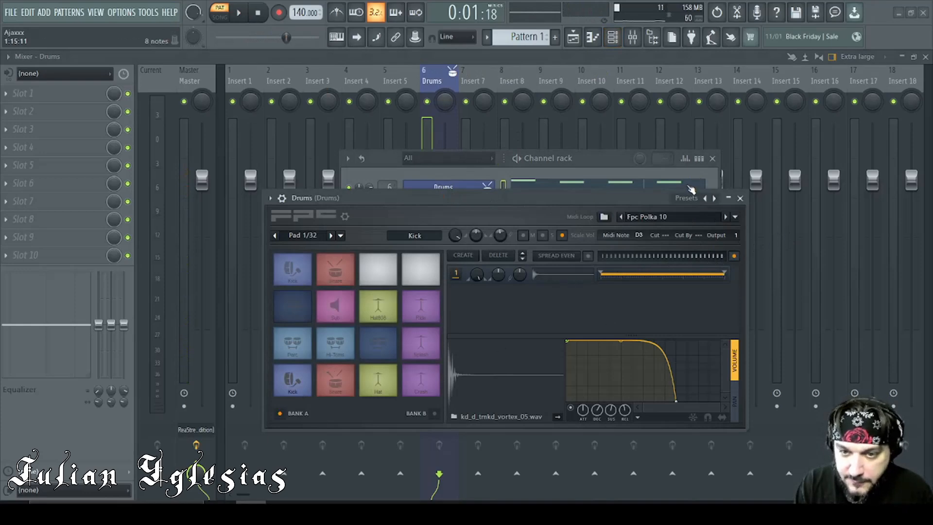
pyautogui.click(695, 200)
pyautogui.moveTo(742, 227)
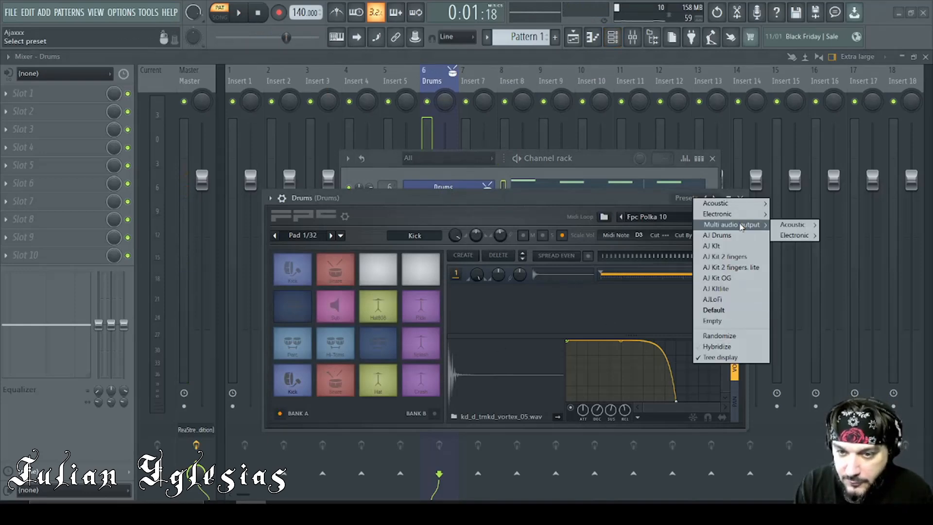
pyautogui.click(636, 198)
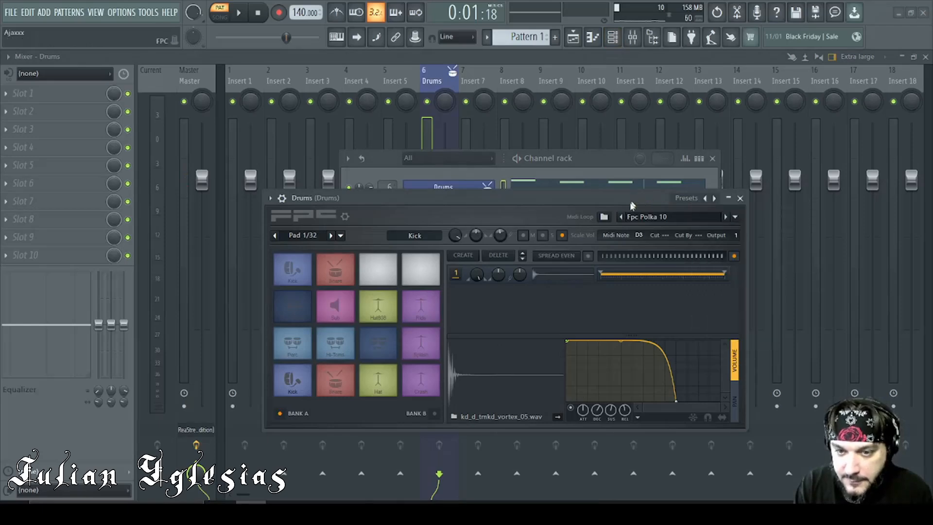
# - Audition the two kick pads and the two snare pads in the FPC to check their mixer outputs
pyautogui.click(291, 386)
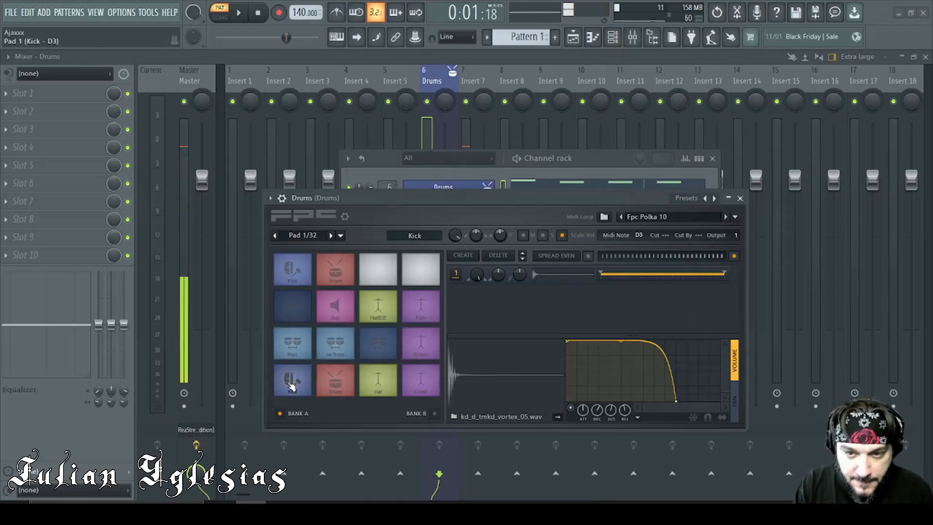
pyautogui.click(289, 270)
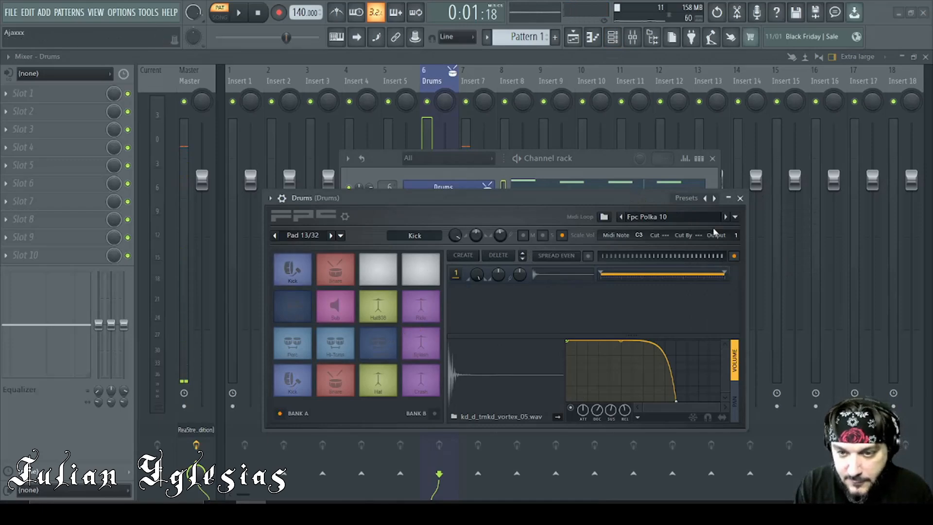
pyautogui.click(333, 270)
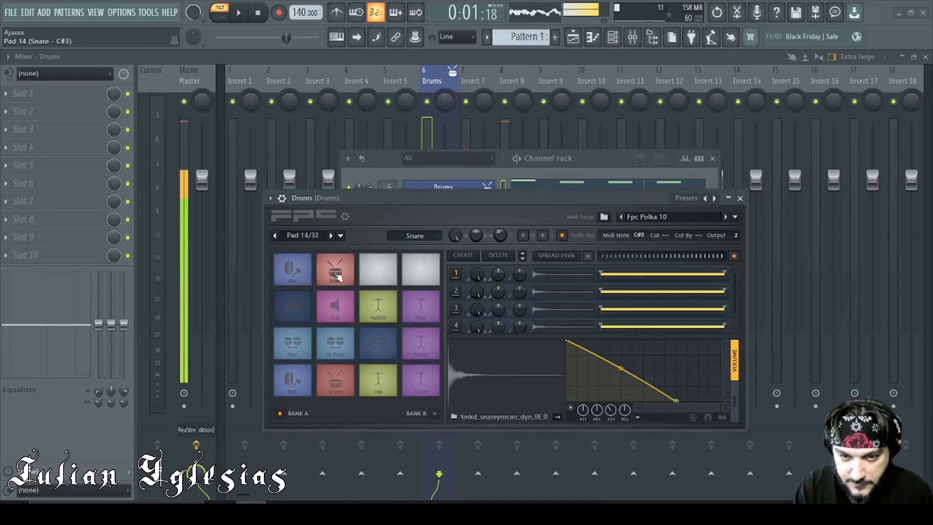
pyautogui.click(334, 382)
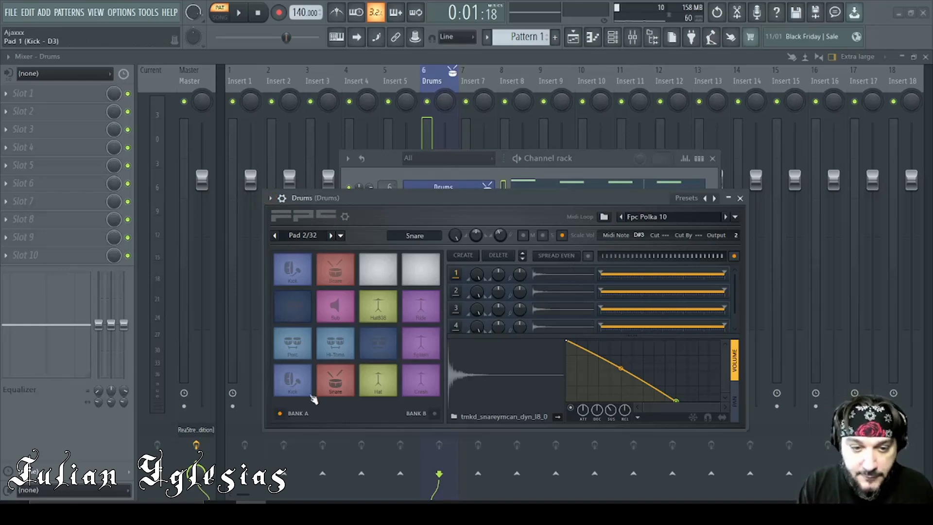
# - Audition the Hat and Hat808 pads in the FPC to check their mixer output
pyautogui.click(384, 393)
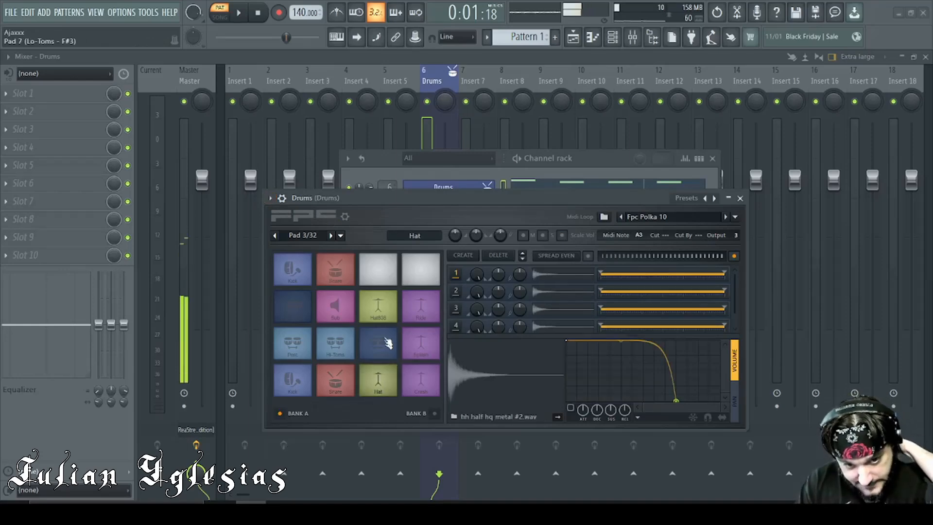
pyautogui.click(387, 316)
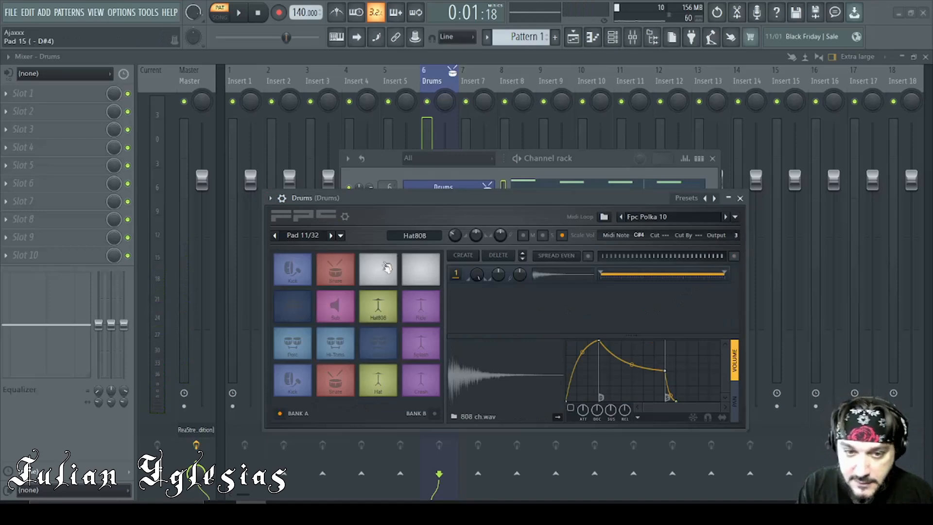
pyautogui.click(392, 320)
pyautogui.click(391, 320)
pyautogui.click(391, 320)
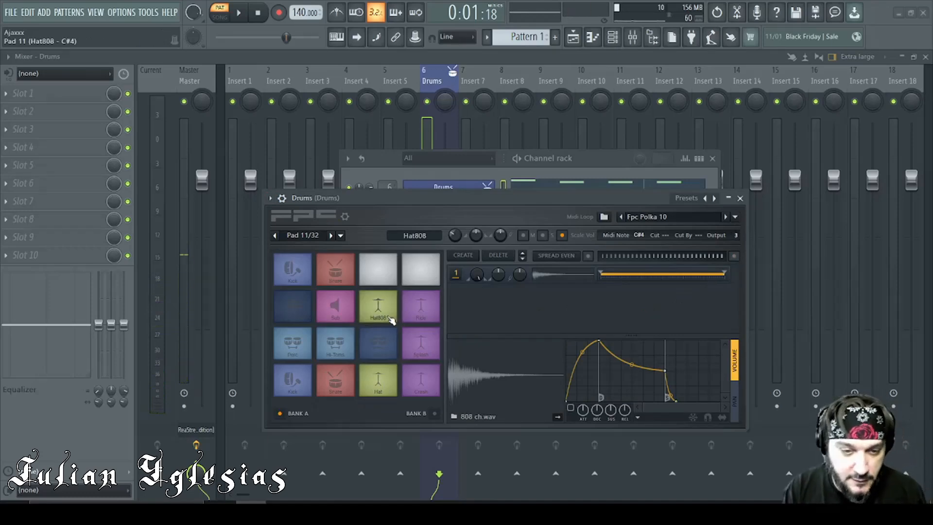
# - Audition the Sub, Floor Toms, Lo-Toms, Hi-Toms and Perc pads in the FPC to compare their sounds and outputs
pyautogui.click(348, 319)
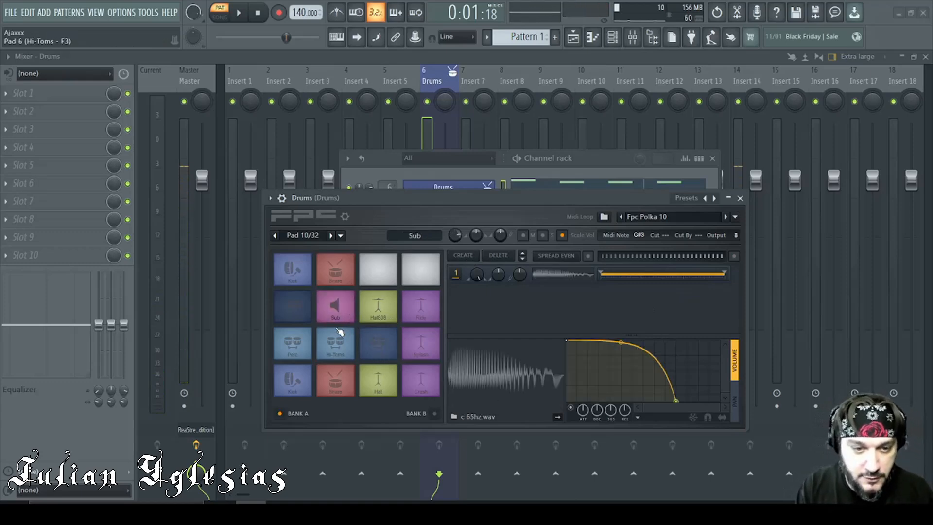
pyautogui.click(297, 315)
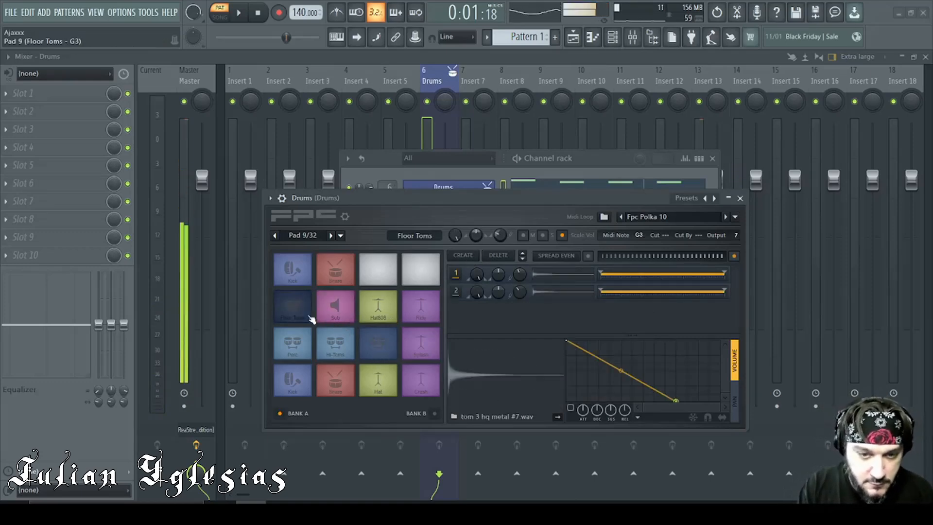
pyautogui.click(375, 356)
pyautogui.click(306, 317)
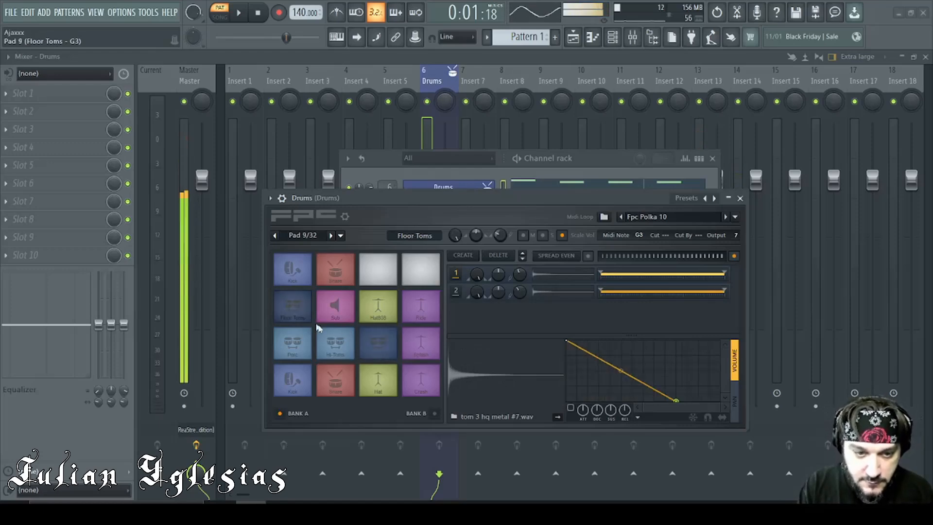
pyautogui.click(377, 353)
pyautogui.click(306, 314)
pyautogui.click(335, 357)
pyautogui.click(292, 357)
pyautogui.click(330, 357)
pyautogui.click(298, 358)
pyautogui.click(338, 353)
pyautogui.click(287, 344)
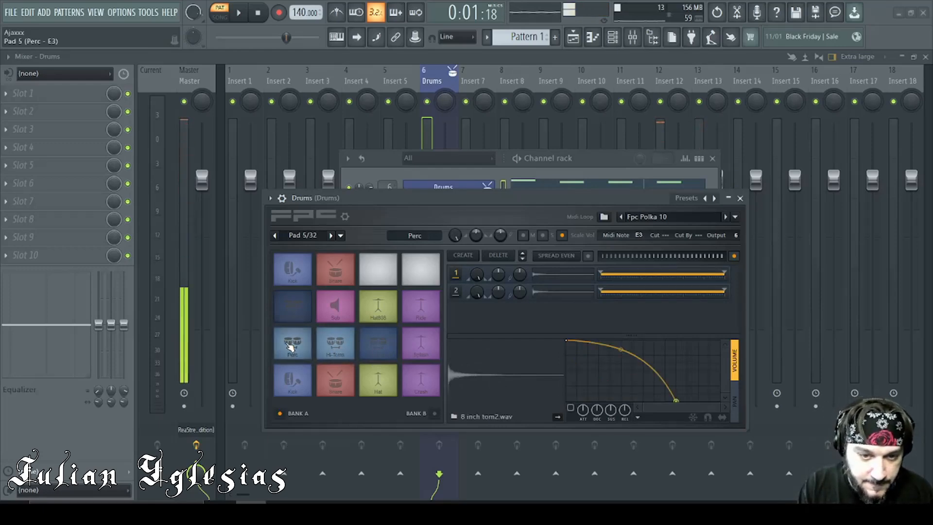
# - Audition the Crash and Ride pads and the cymbal pad between them, and close the FPC and channel rack
pyautogui.click(422, 383)
pyautogui.click(424, 355)
pyautogui.click(421, 306)
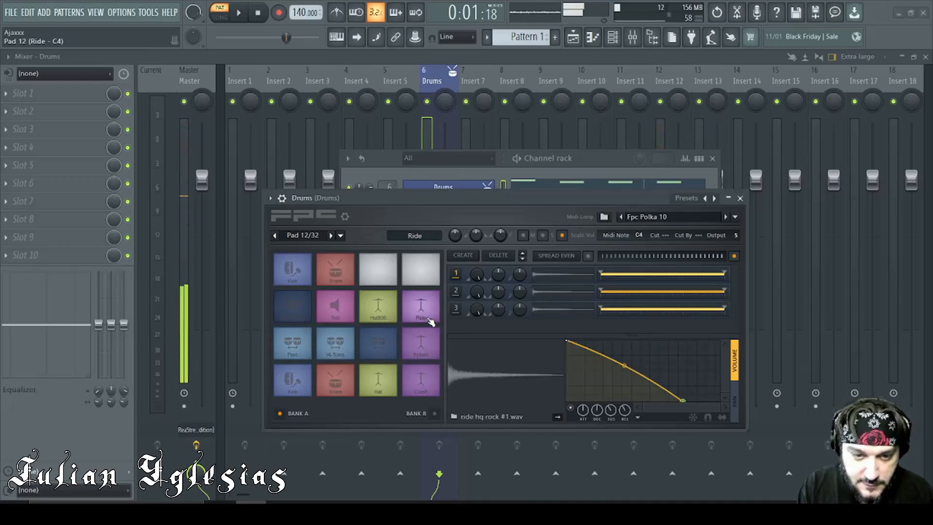
pyautogui.click(739, 198)
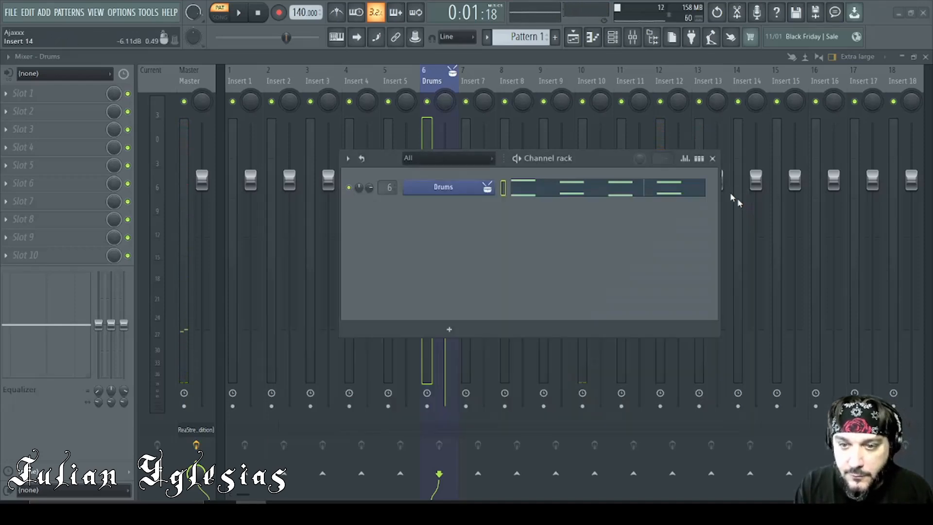
pyautogui.click(712, 159)
# - Label mixer insert 7 with the Kick name preset
pyautogui.rightClick(477, 80)
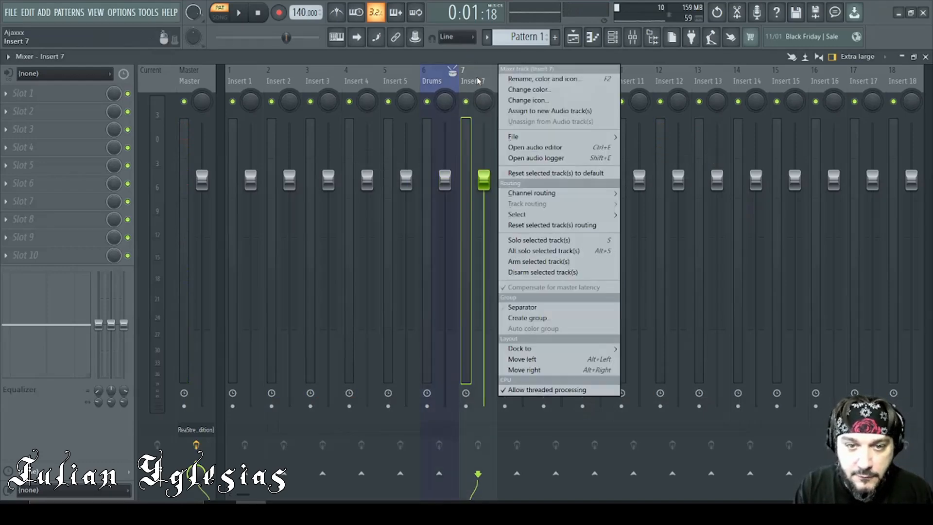
pyautogui.click(542, 79)
pyautogui.click(397, 82)
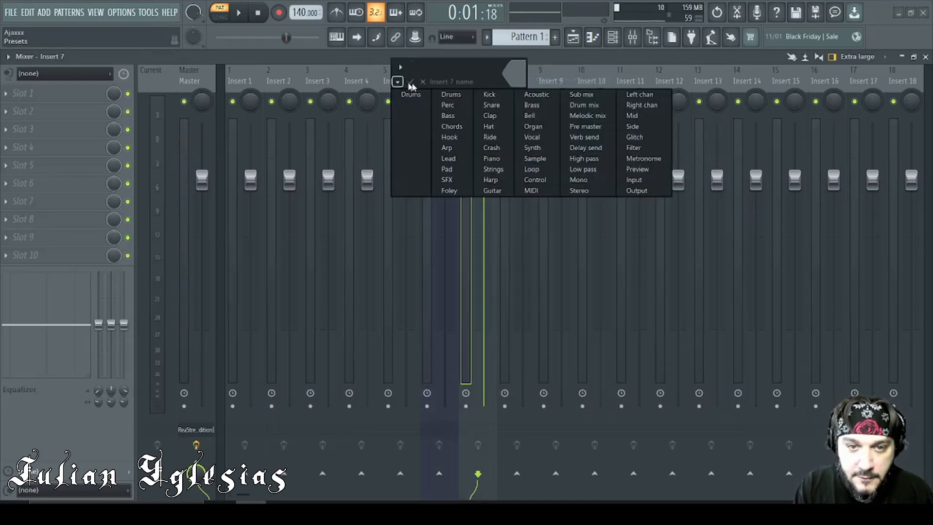
pyautogui.click(490, 94)
# - Label mixer insert 8 with the Snare name preset
pyautogui.rightClick(517, 80)
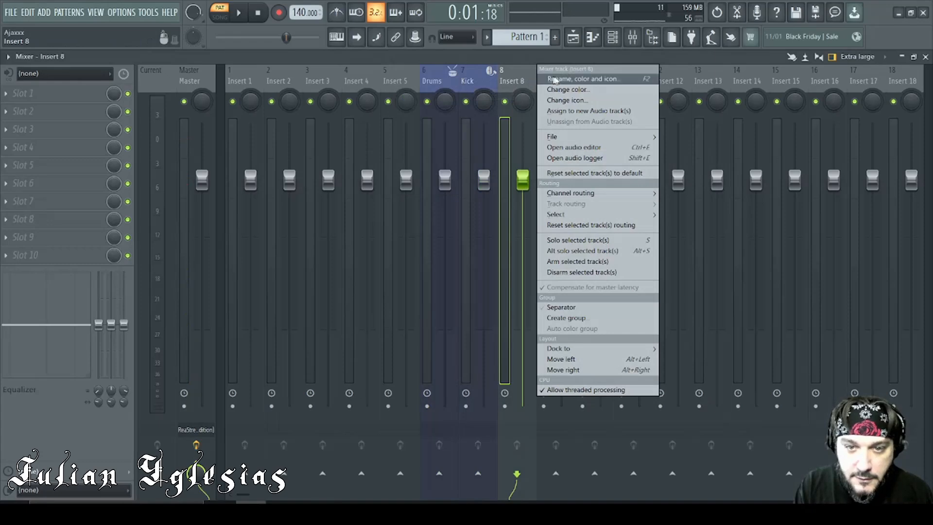
pyautogui.click(550, 80)
pyautogui.click(433, 73)
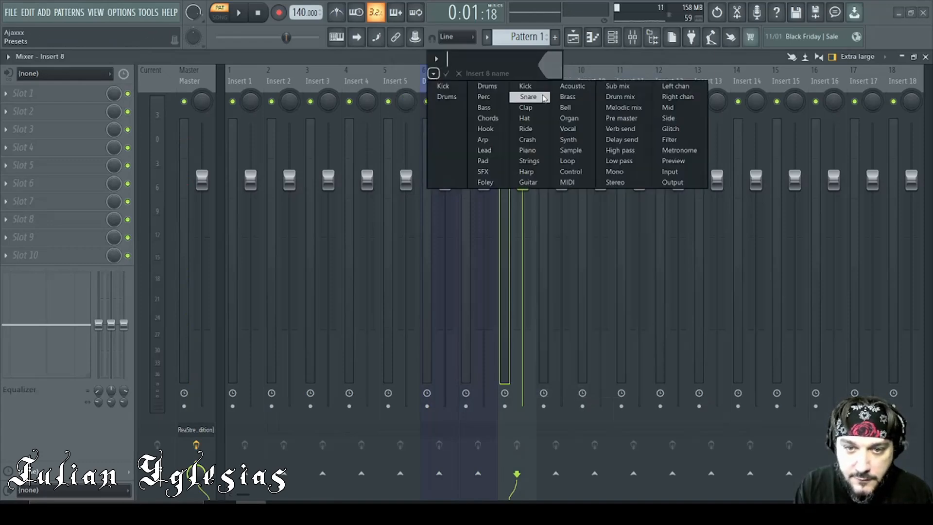
pyautogui.click(528, 96)
# - Label mixer insert 9 with the Hat name preset
pyautogui.rightClick(559, 80)
pyautogui.click(593, 79)
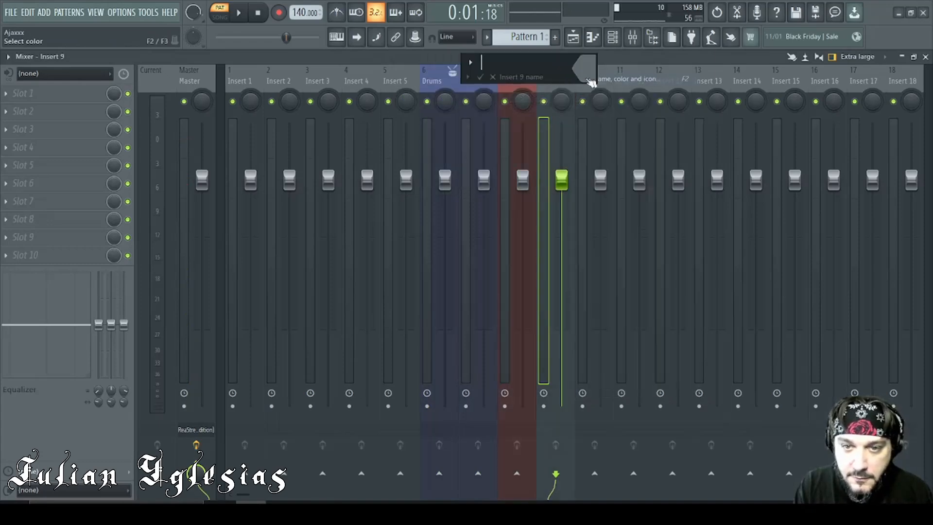
pyautogui.click(468, 76)
pyautogui.click(561, 122)
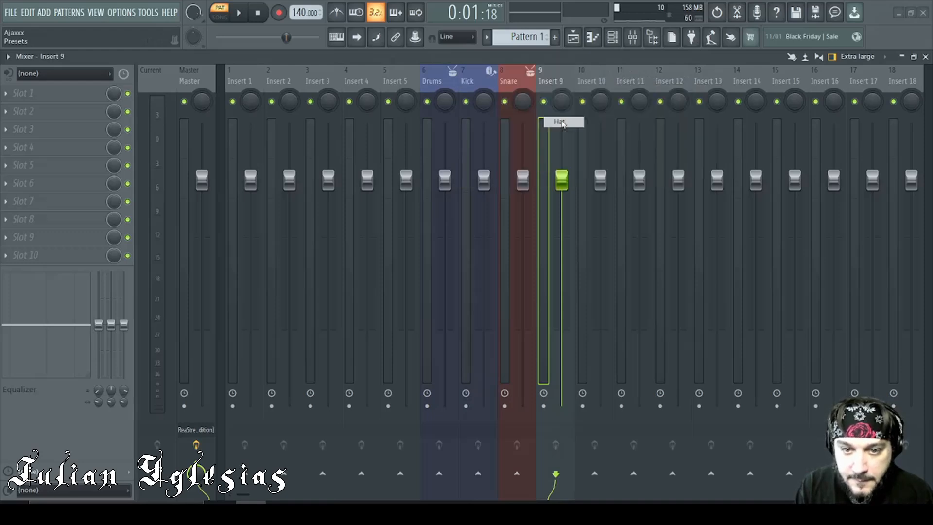
# - Label mixer insert 10 with the Crash name preset
pyautogui.rightClick(600, 81)
pyautogui.click(632, 80)
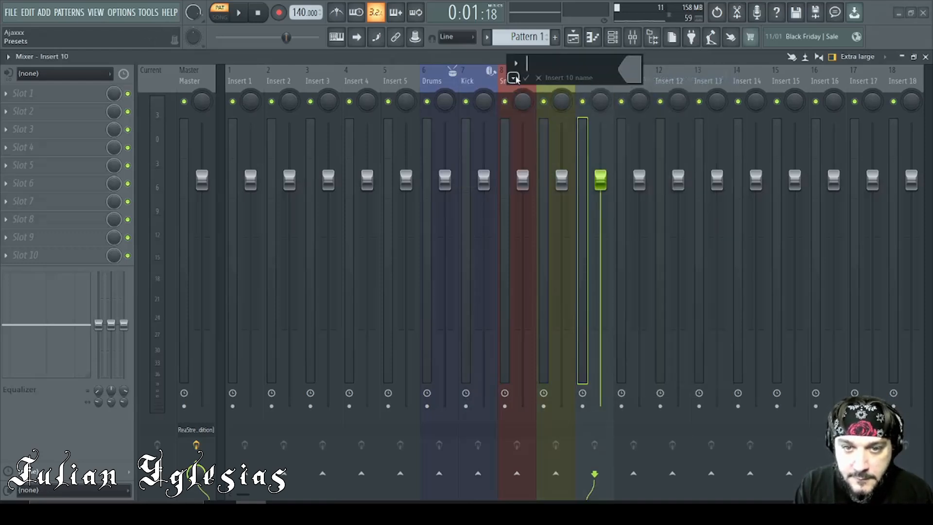
pyautogui.click(515, 78)
pyautogui.click(608, 145)
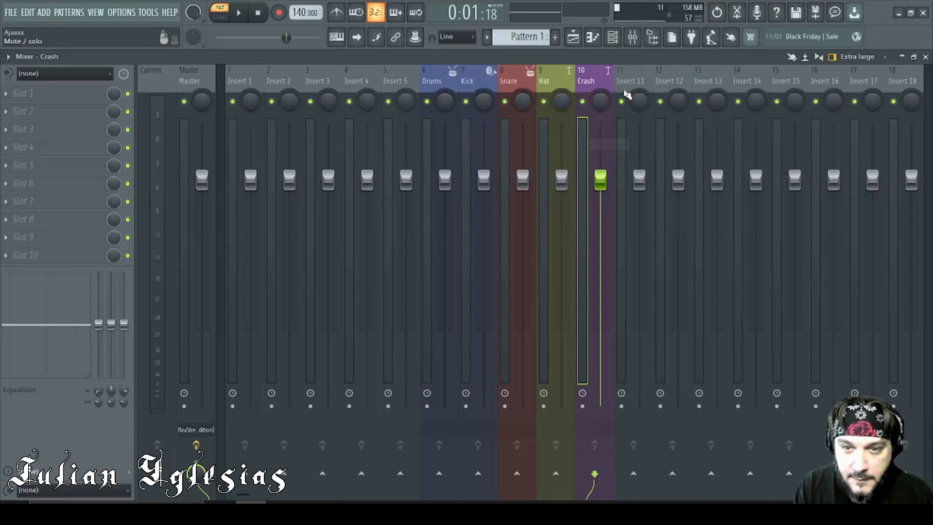
# - Label mixer insert 11 with the High pass name preset
pyautogui.rightClick(626, 85)
pyautogui.click(658, 79)
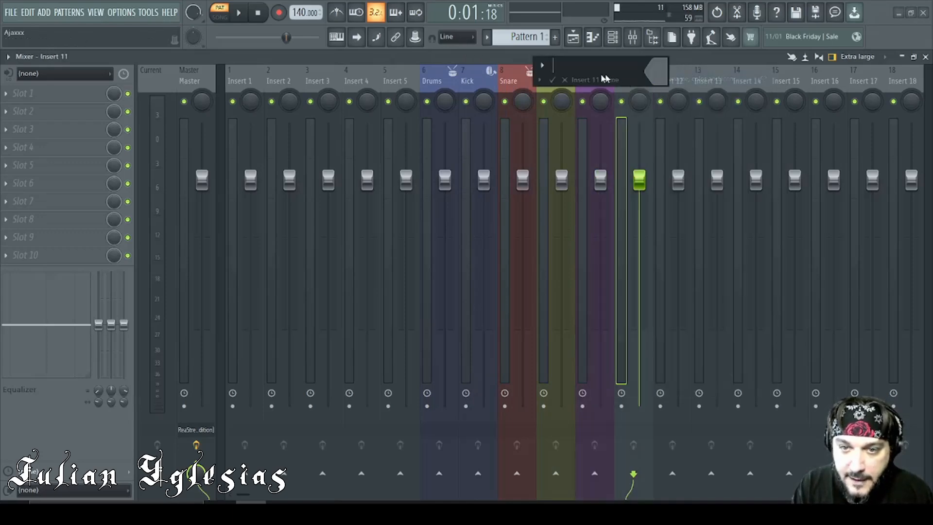
pyautogui.click(540, 80)
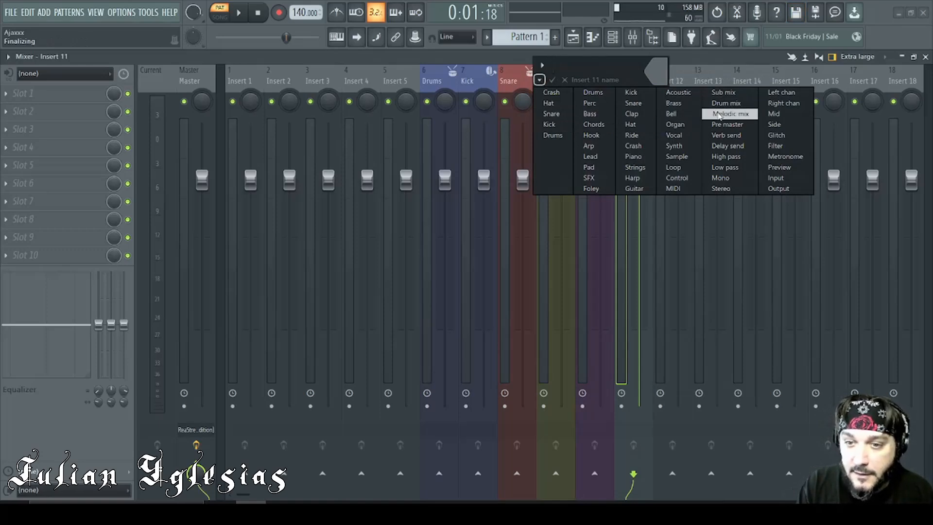
pyautogui.click(730, 160)
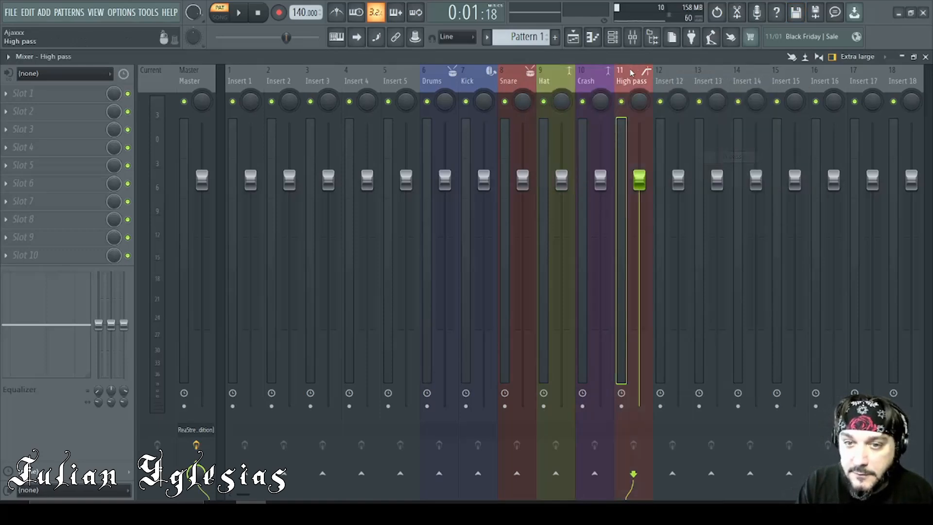
# - Rename mixer insert 11 as High Tom, keeping the preset's colour and icon
pyautogui.rightClick(631, 86)
pyautogui.click(698, 79)
pyautogui.click(623, 71)
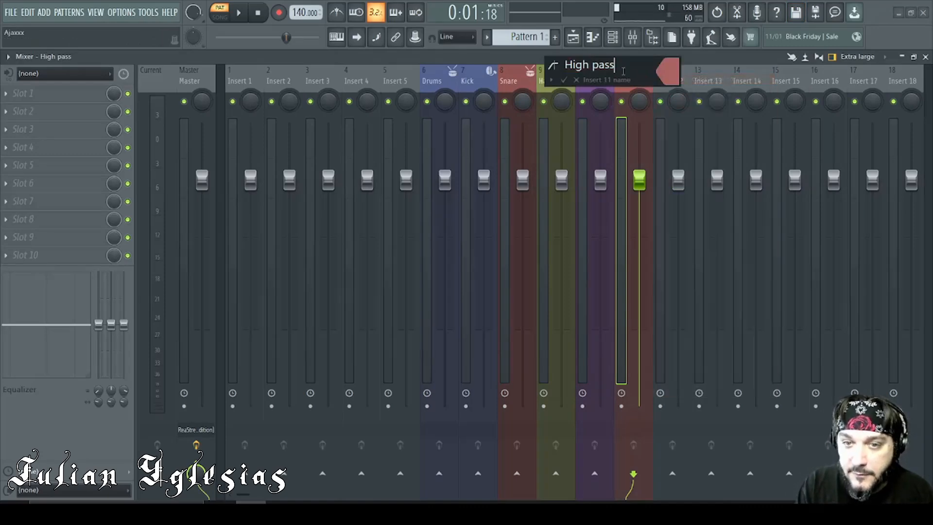
pyautogui.press('BackSpace')
pyautogui.press('BackSpace')
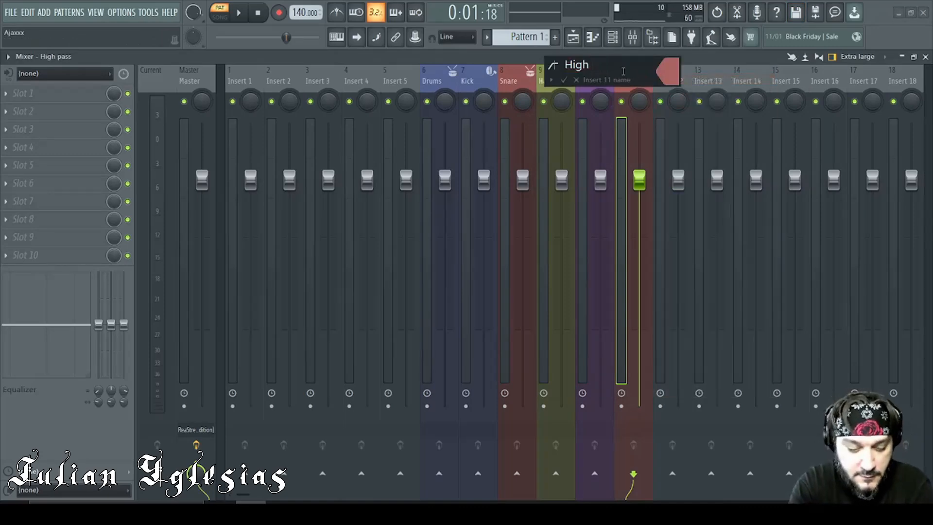
pyautogui.write('Tom')
pyautogui.press('Return')
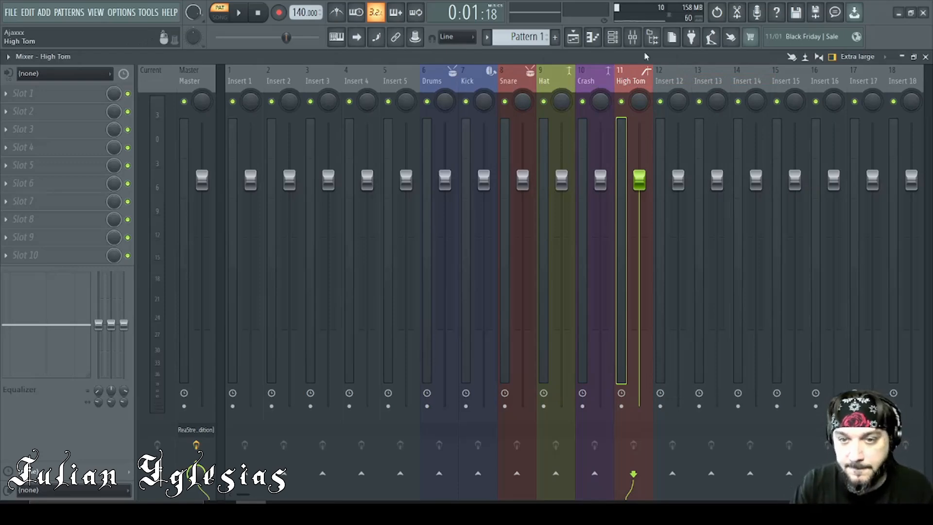
# - Label mixer insert 12 with the Low pass name preset and rename it Low Tom, keeping the preset's colour and icon
pyautogui.rightClick(663, 76)
pyautogui.click(719, 77)
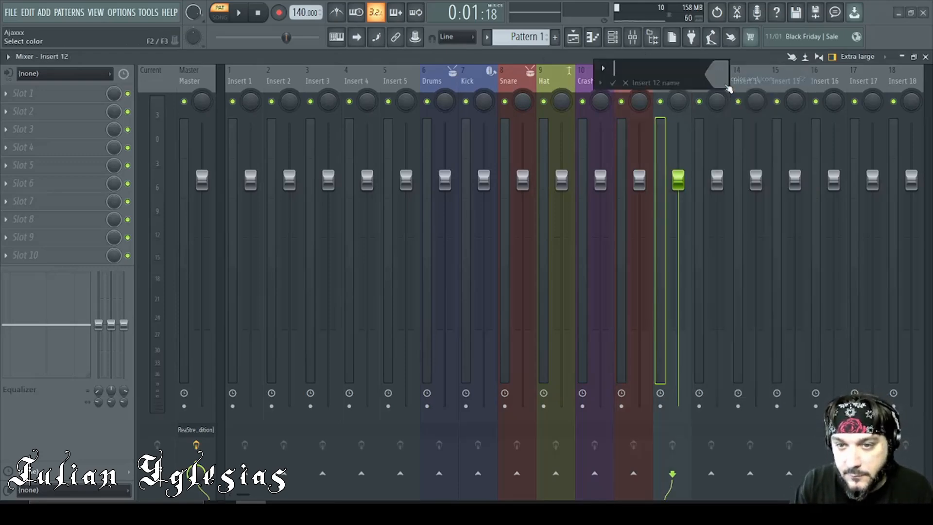
pyautogui.click(600, 82)
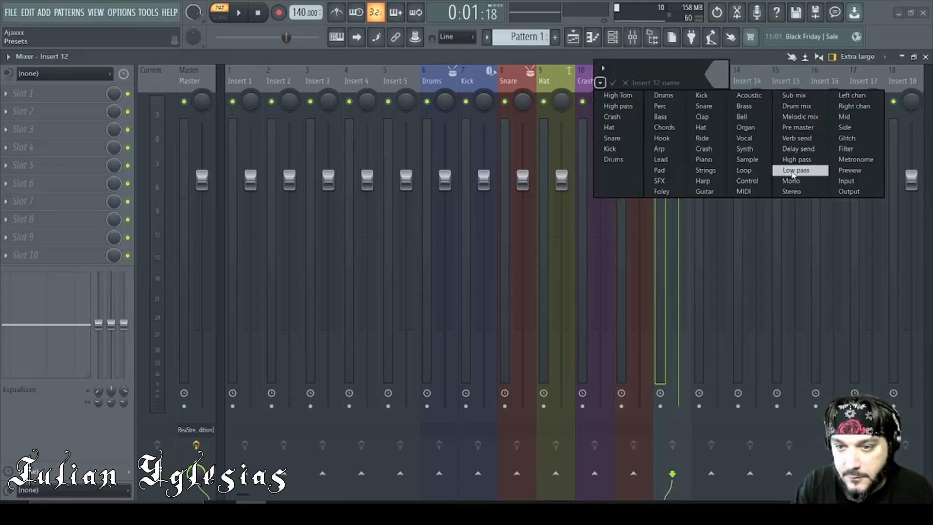
pyautogui.click(792, 171)
pyautogui.rightClick(690, 68)
pyautogui.click(712, 79)
pyautogui.click(691, 64)
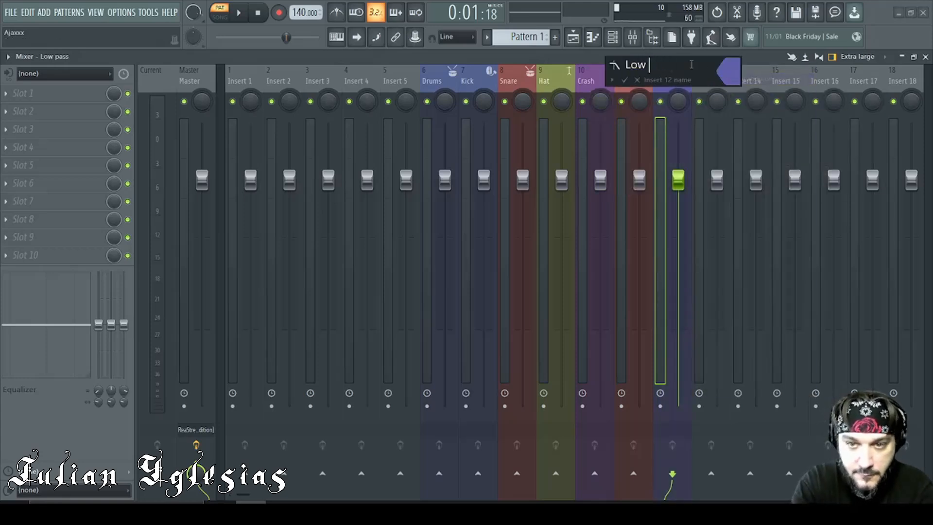
pyautogui.write('Tom')
pyautogui.press('Return')
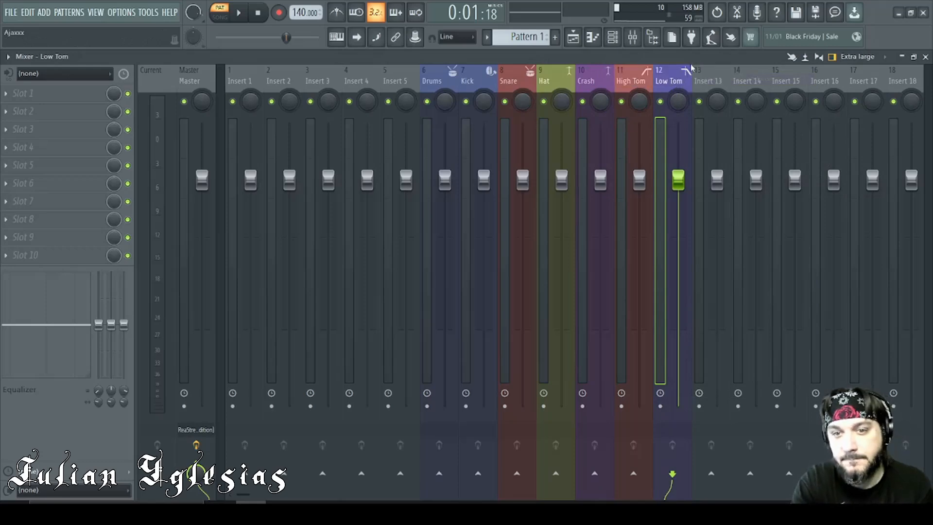
# - Label mixer insert 13 with the Sub mix name preset
pyautogui.rightClick(727, 69)
pyautogui.click(750, 79)
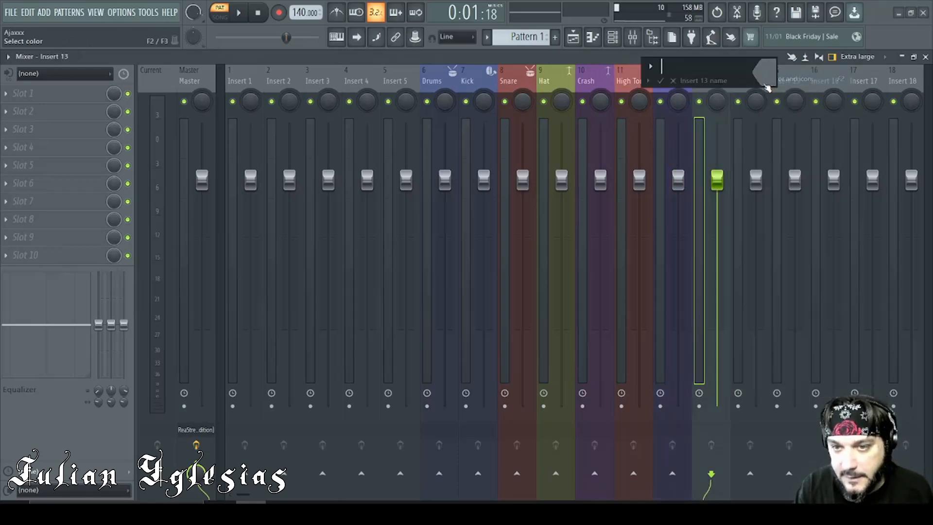
pyautogui.click(649, 81)
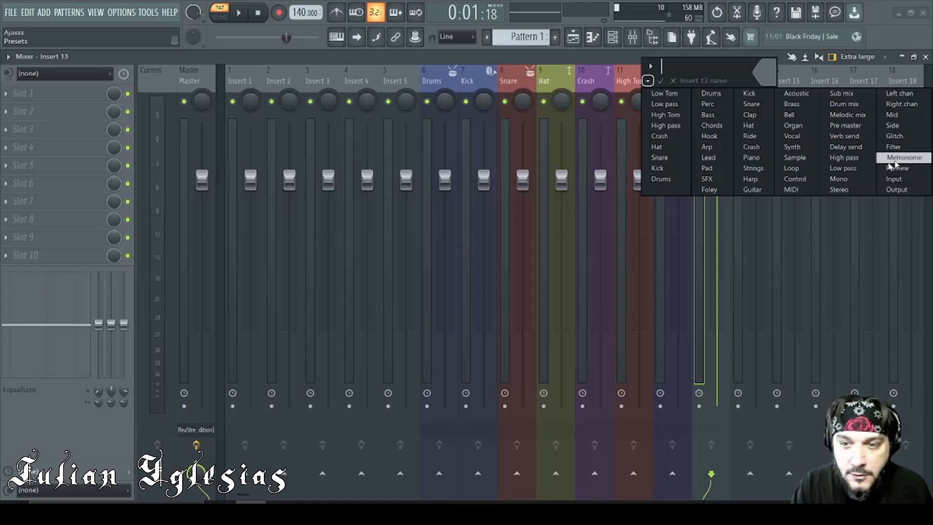
pyautogui.click(841, 93)
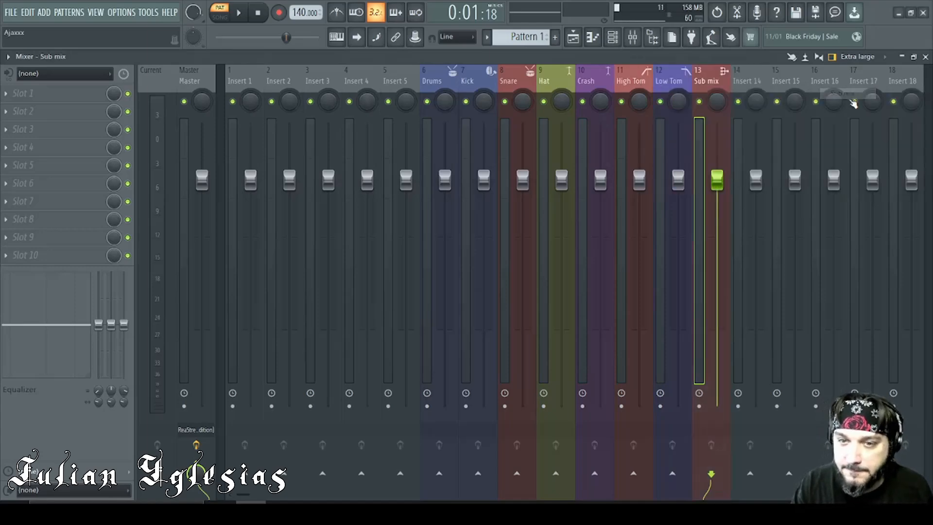
# - Label mixer insert 14 with the Ride name preset
pyautogui.rightClick(758, 80)
pyautogui.click(806, 72)
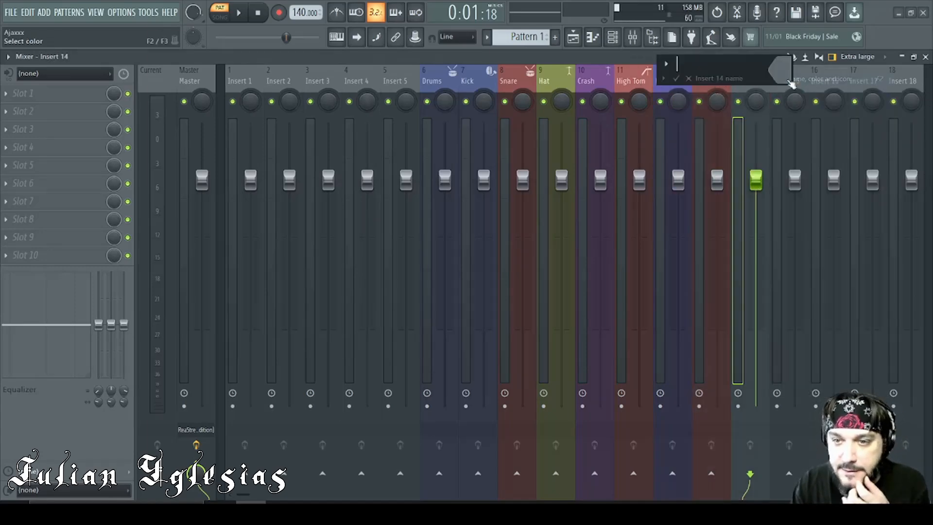
pyautogui.click(663, 78)
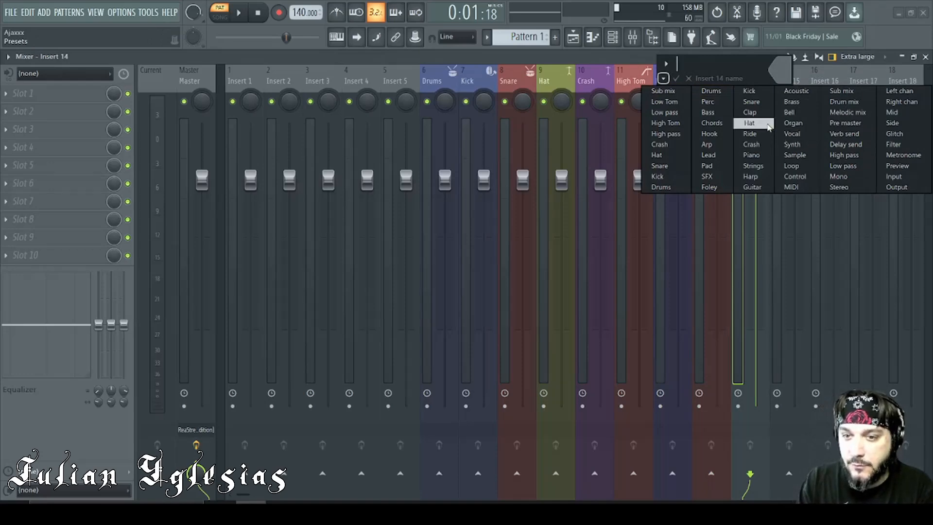
pyautogui.click(751, 134)
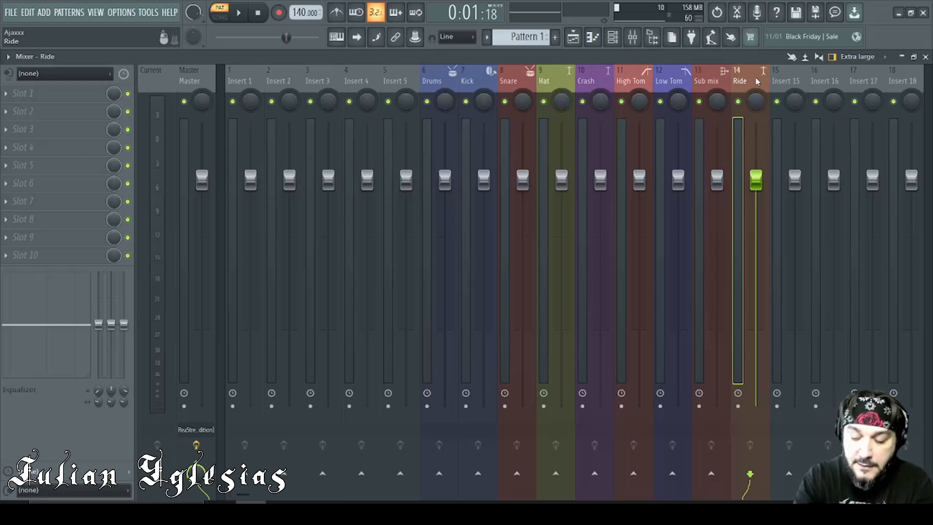
# - Move the Ride insert to mixer position 11, between Crash and High Tom
pyautogui.hotkey('alt', 'Left')
pyautogui.hotkey('alt', 'Left')
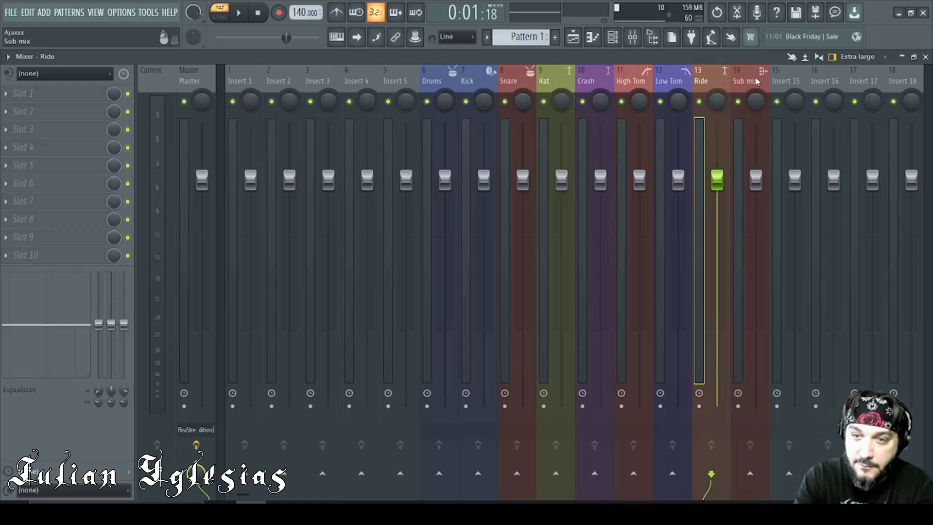
pyautogui.hotkey('alt', 'Left')
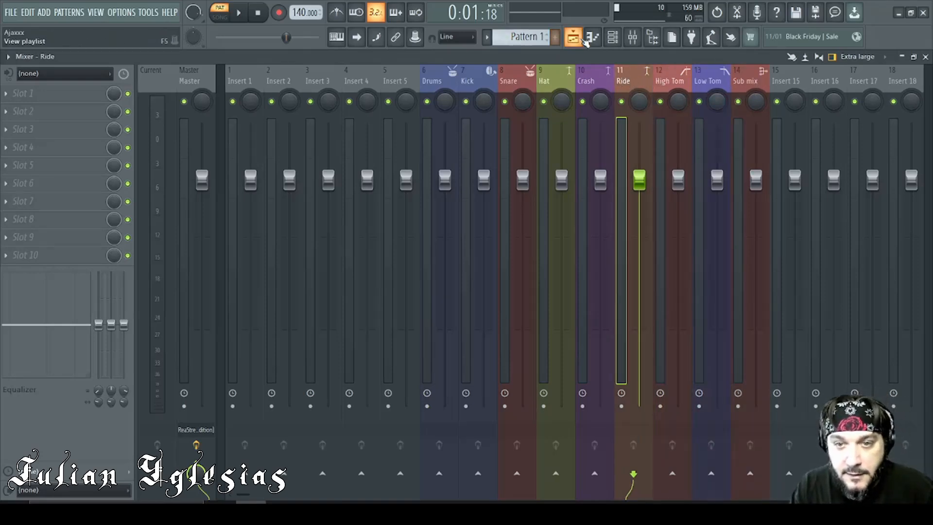
# - In the Drums piano roll, add one-step notes for Perc on step 3, Hi-Toms on 4, Lo-Toms on 7 and Floor Toms on 8
pyautogui.click(611, 36)
pyautogui.click(572, 196)
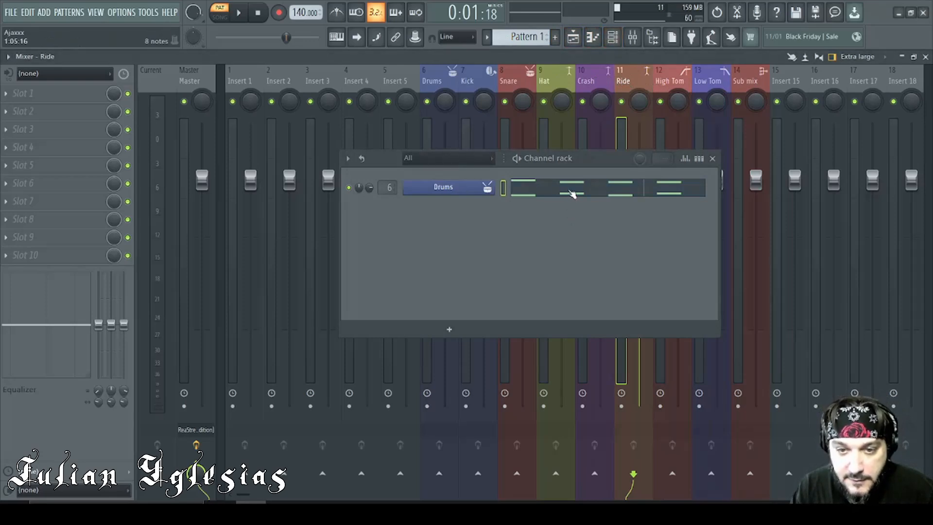
pyautogui.click(712, 160)
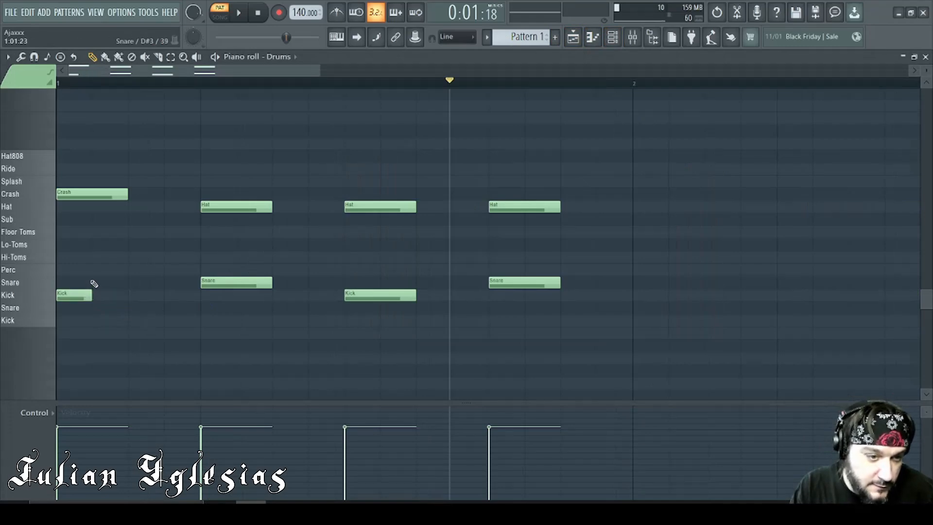
pyautogui.click(98, 282)
pyautogui.rightClick(114, 281)
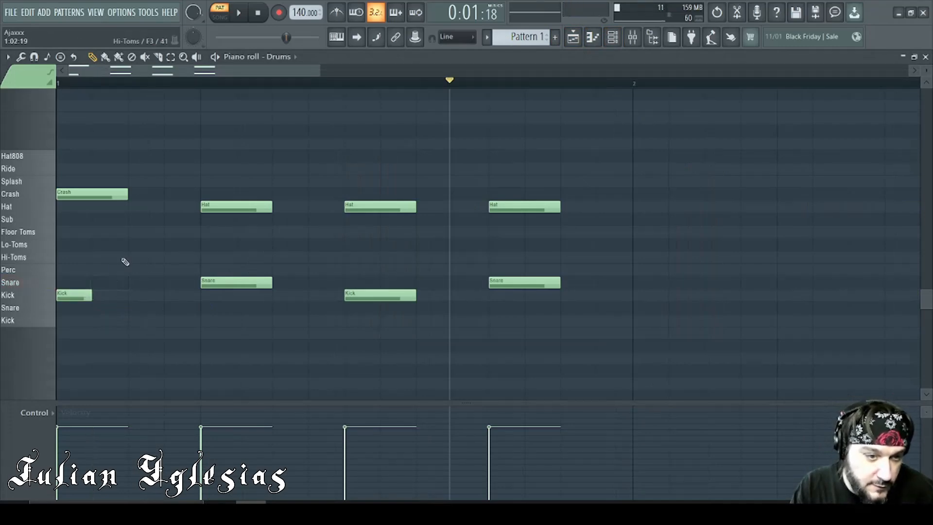
pyautogui.click(134, 270)
pyautogui.click(169, 257)
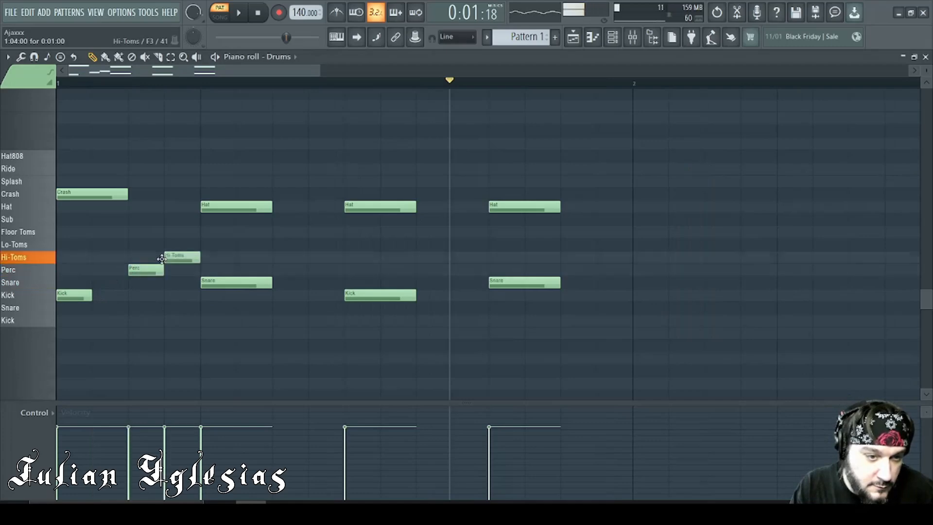
pyautogui.click(277, 244)
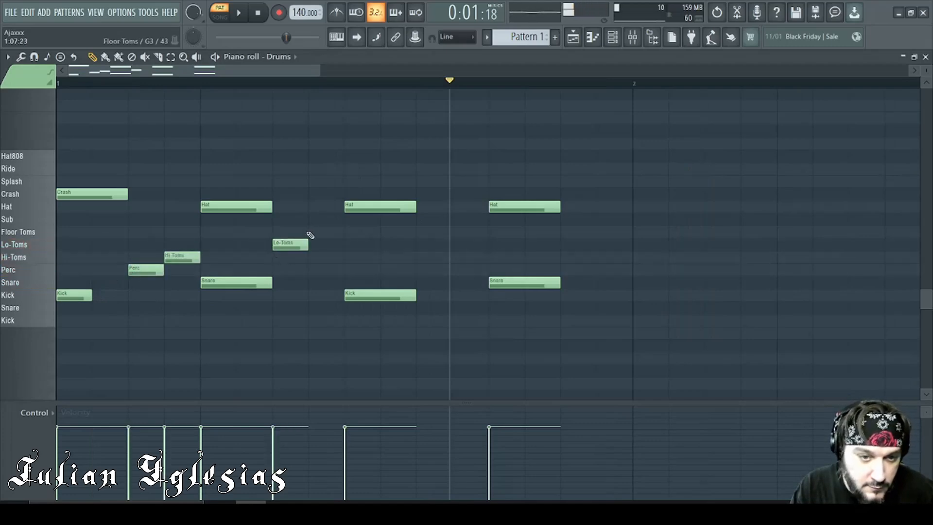
pyautogui.click(314, 231)
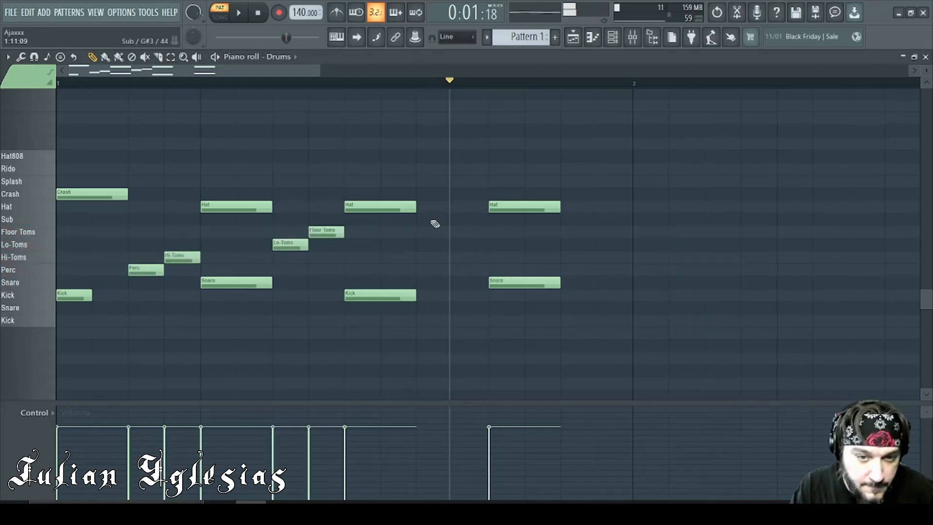
# - Add a Sub note on step 12, a Splash note on step 14 and Ride notes on steps 15 and 16 of bar 1
pyautogui.click(459, 221)
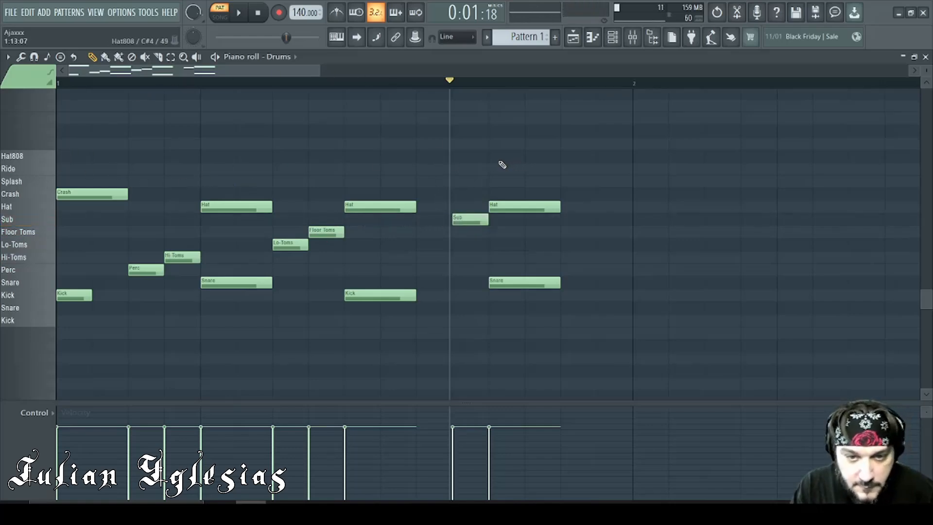
pyautogui.click(526, 181)
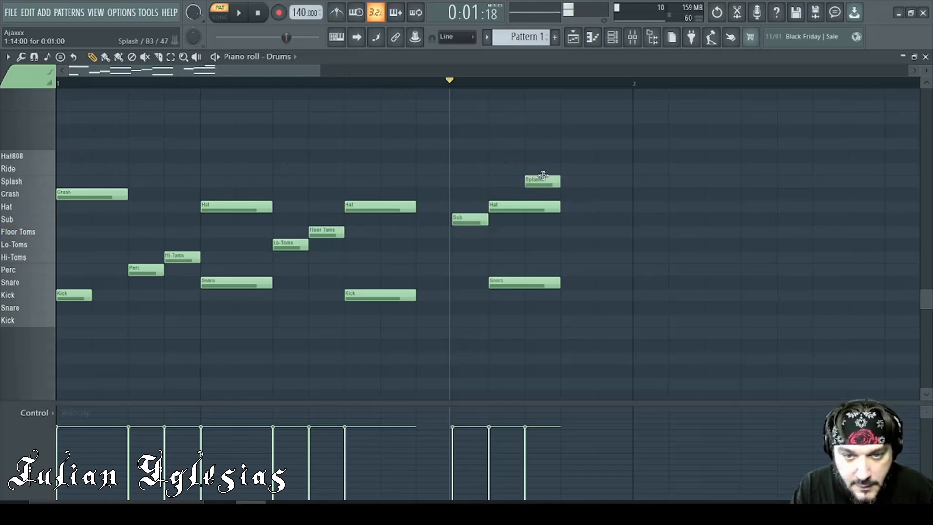
pyautogui.click(563, 168)
pyautogui.click(599, 169)
# - Play the drum pattern and check in the mixer which inserts receive signal, then stop playback
pyautogui.click(240, 14)
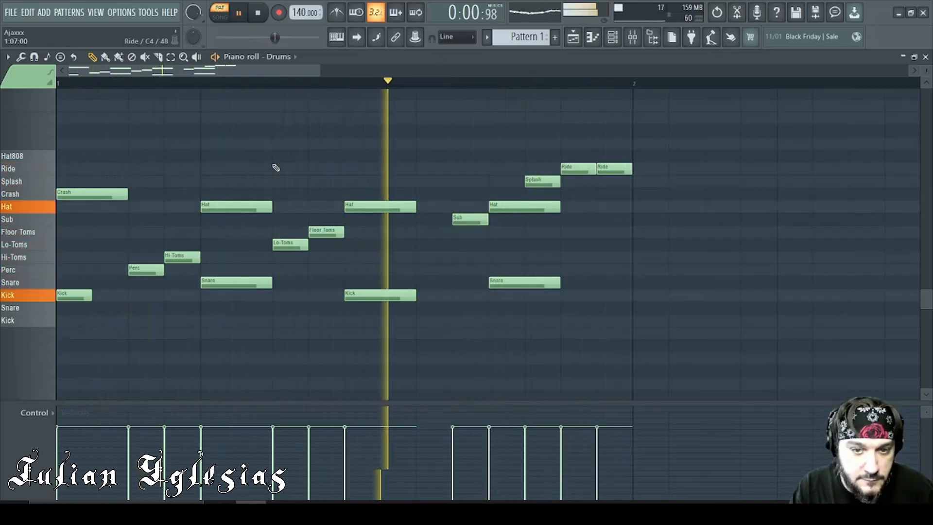
pyautogui.click(631, 37)
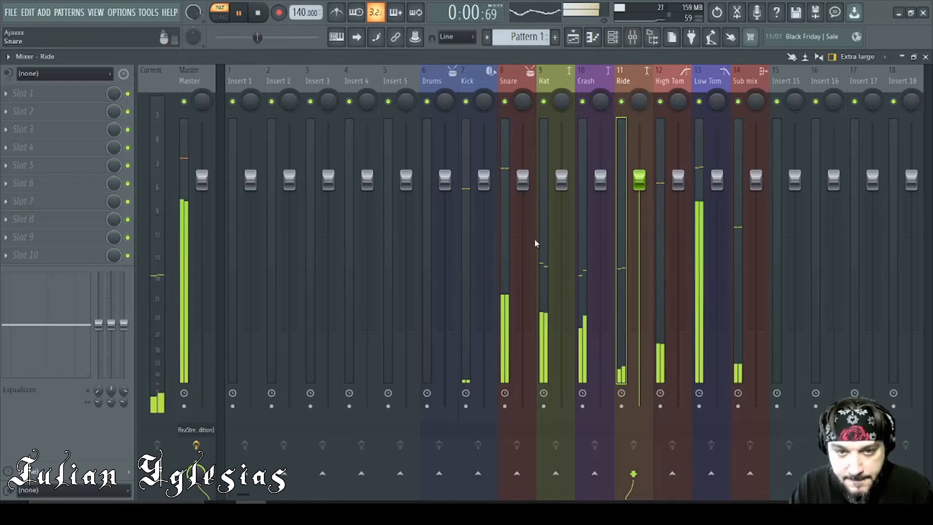
pyautogui.click(257, 16)
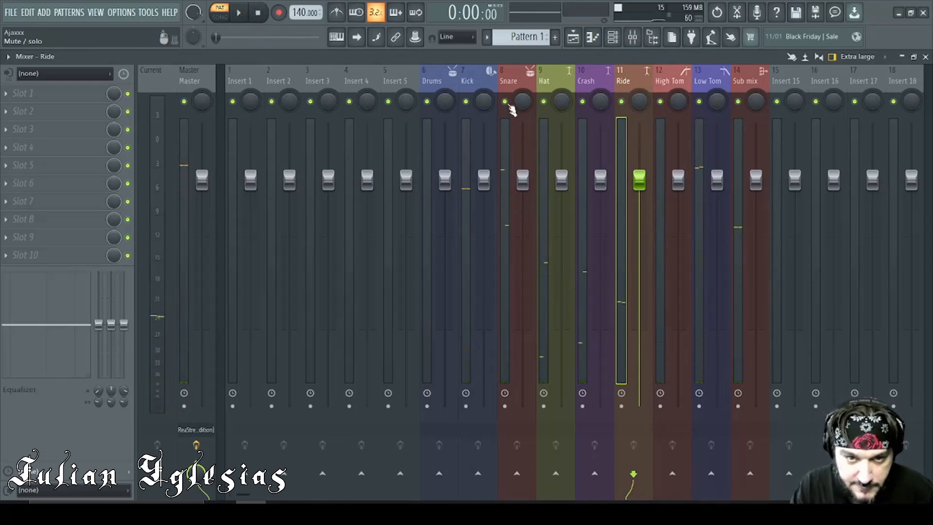
# - Route the Sub mix insert to the Drums insert only
pyautogui.click(758, 82)
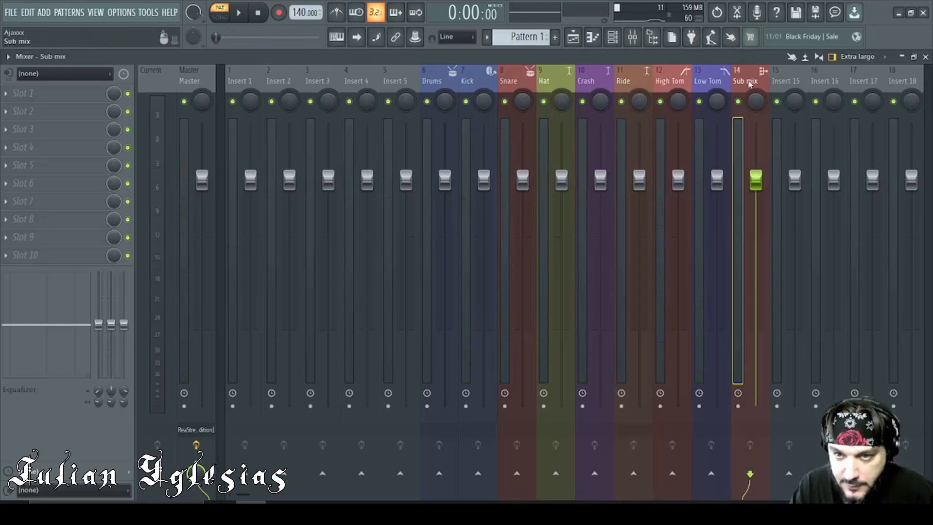
pyautogui.click(427, 84)
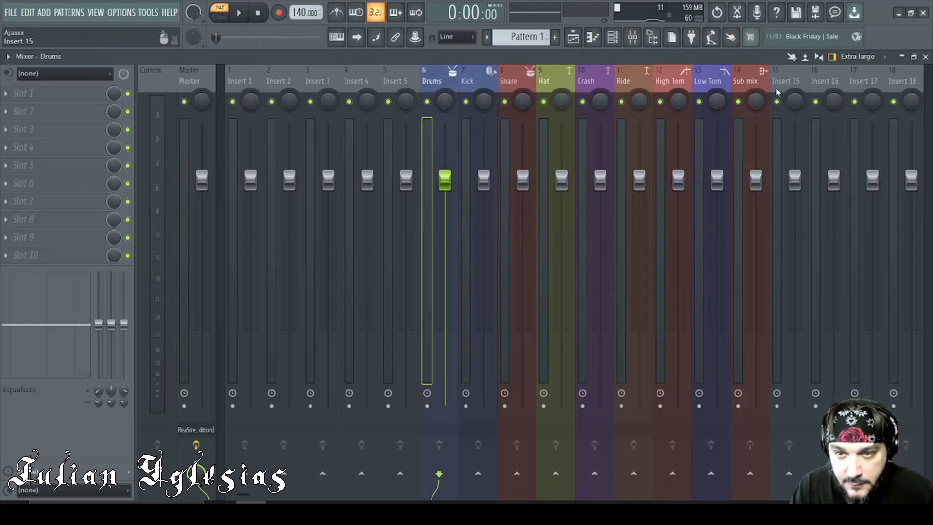
pyautogui.click(749, 86)
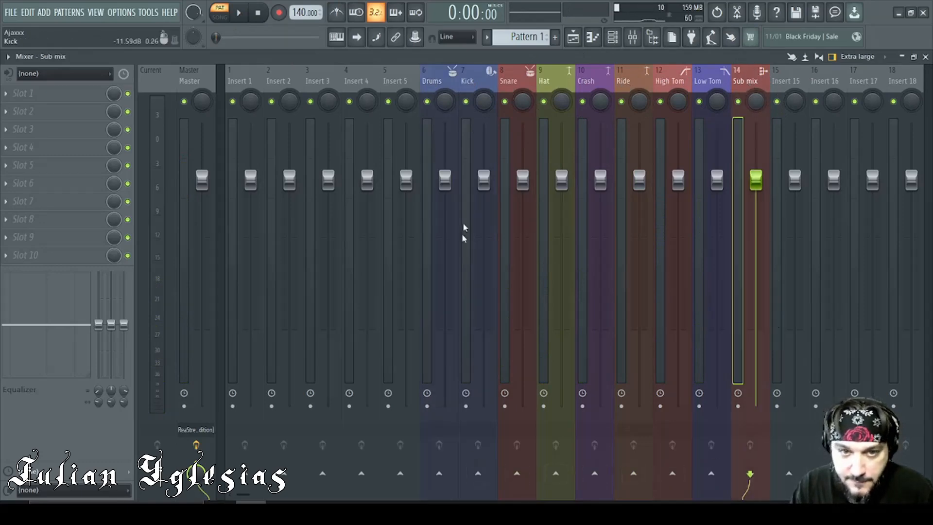
pyautogui.rightClick(439, 480)
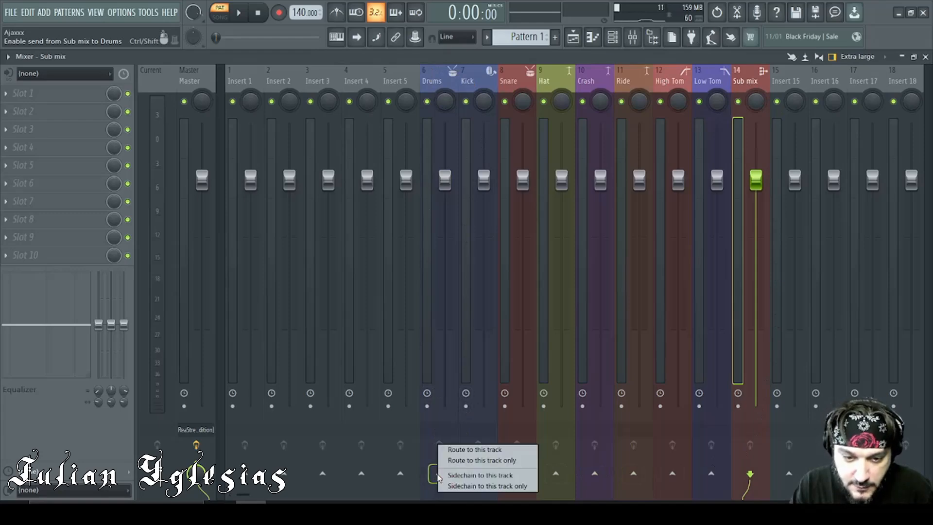
pyautogui.click(481, 460)
# - Route the Low Tom and High Tom inserts to the Drums insert only
pyautogui.click(701, 82)
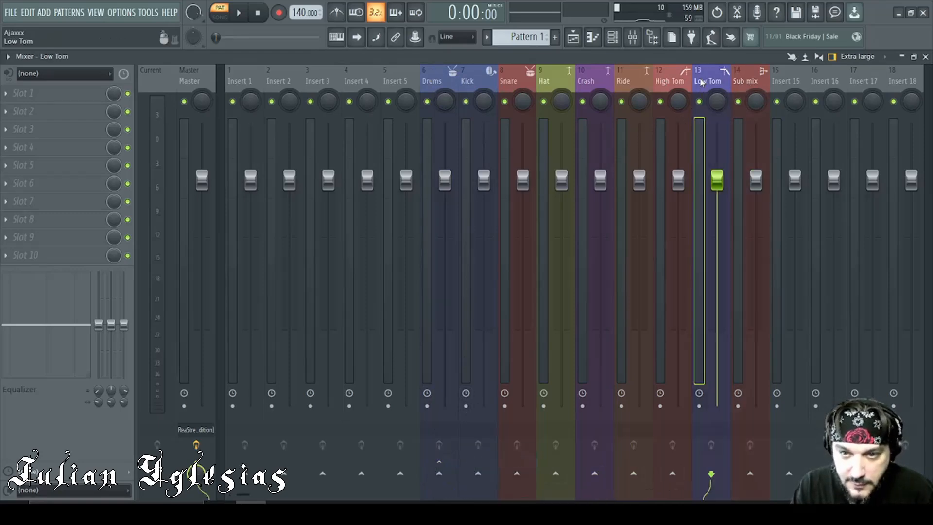
pyautogui.rightClick(439, 474)
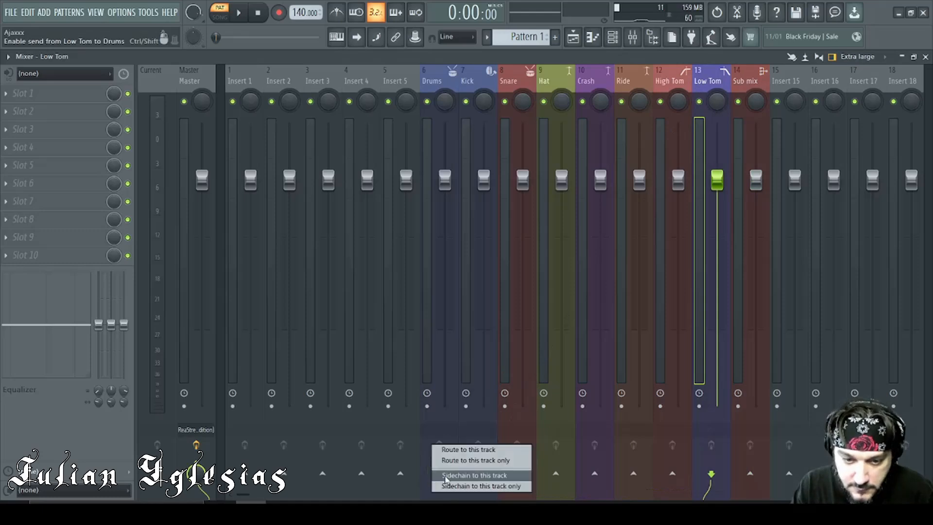
pyautogui.click(476, 458)
pyautogui.click(661, 80)
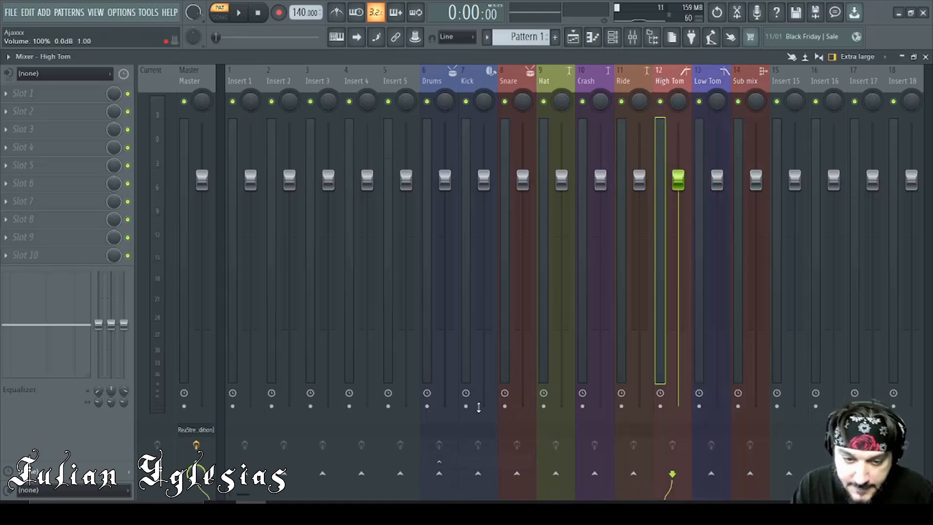
pyautogui.rightClick(439, 474)
pyautogui.click(481, 460)
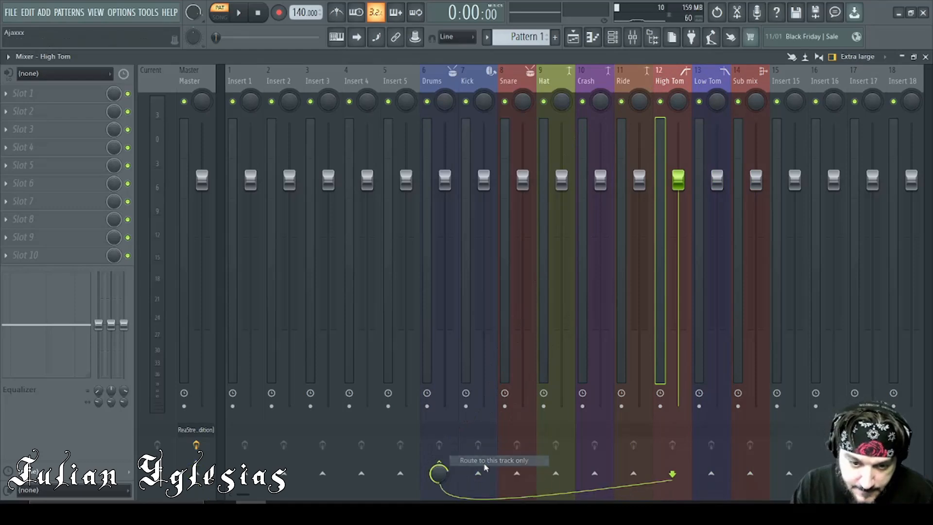
# - Route the Ride and Crash inserts to the Drums insert only
pyautogui.click(638, 82)
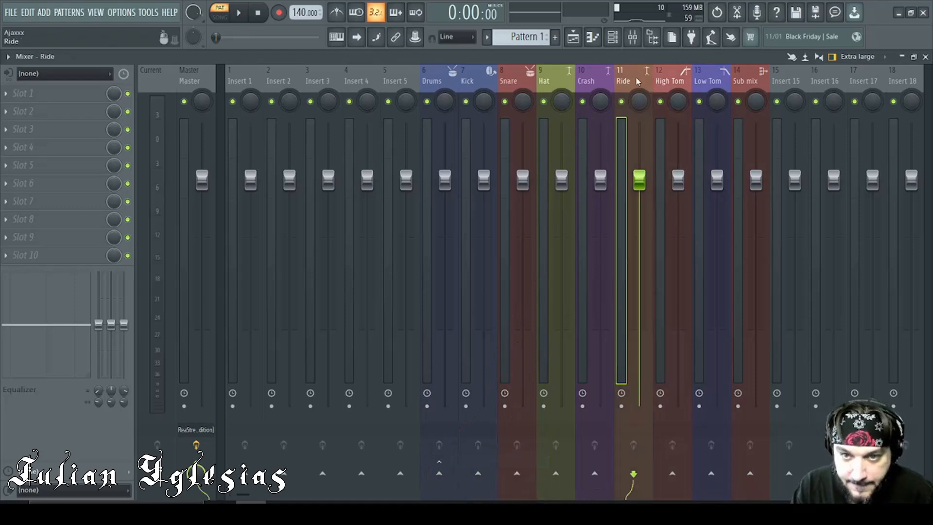
pyautogui.rightClick(440, 478)
pyautogui.click(481, 459)
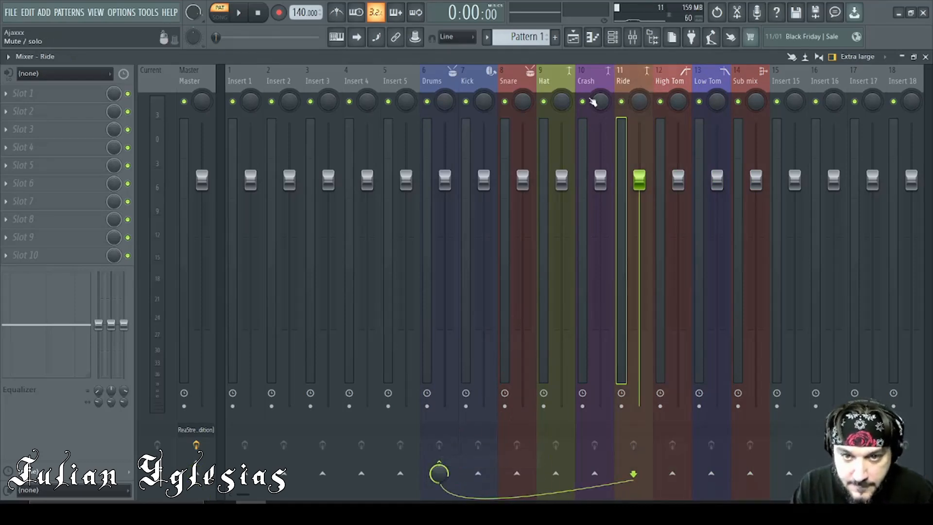
pyautogui.click(597, 85)
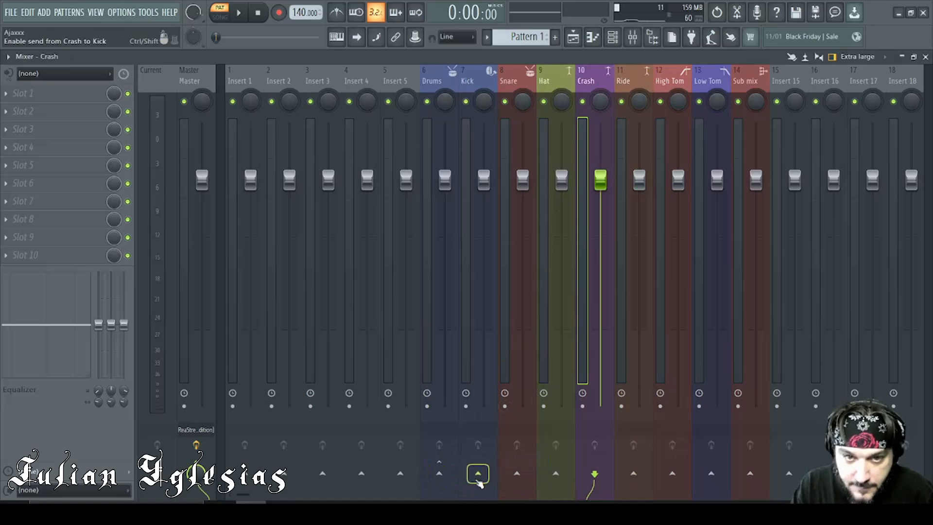
pyautogui.rightClick(449, 477)
pyautogui.click(478, 462)
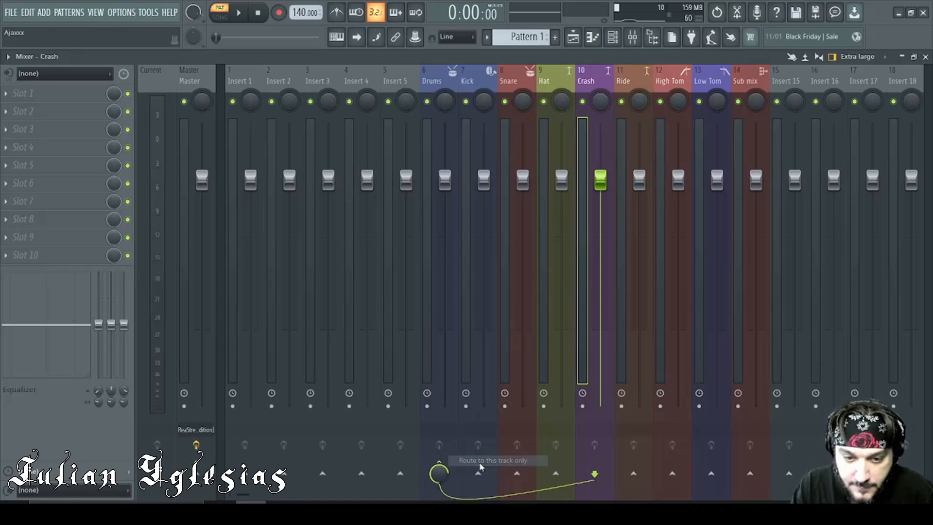
# - Route the Hat and Snare inserts to the Drums insert only
pyautogui.click(552, 81)
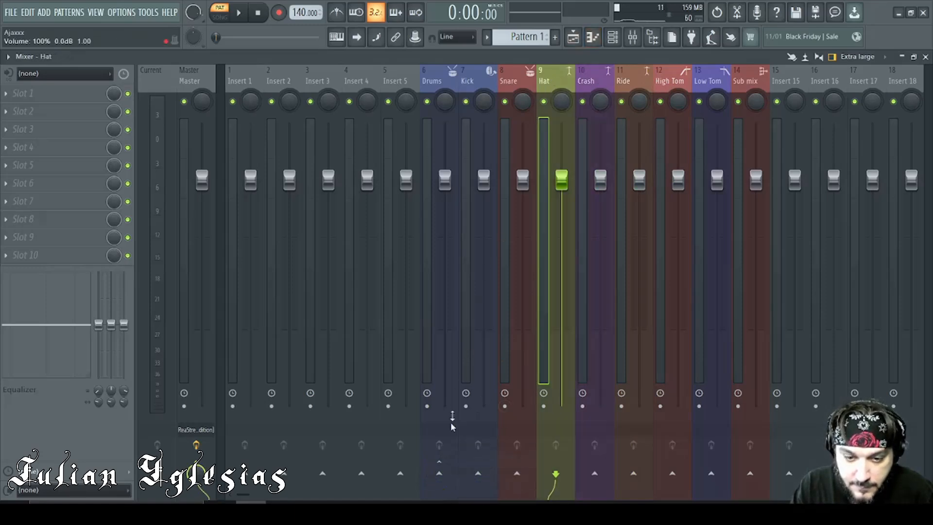
pyautogui.rightClick(441, 474)
pyautogui.click(478, 460)
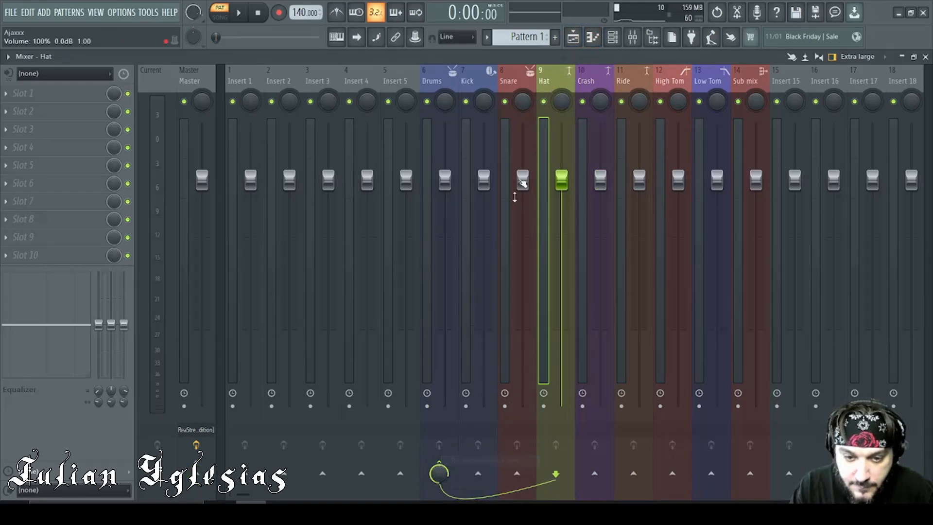
pyautogui.click(518, 82)
pyautogui.rightClick(431, 460)
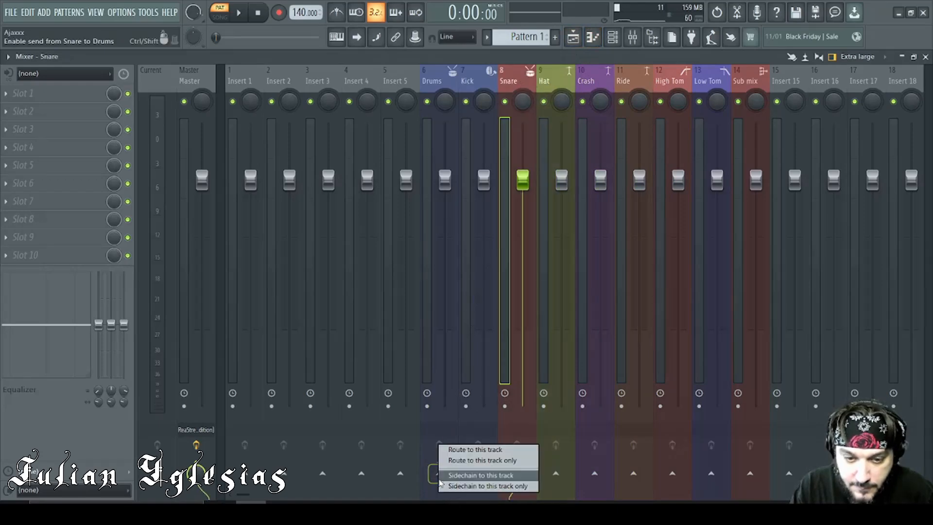
pyautogui.click(478, 461)
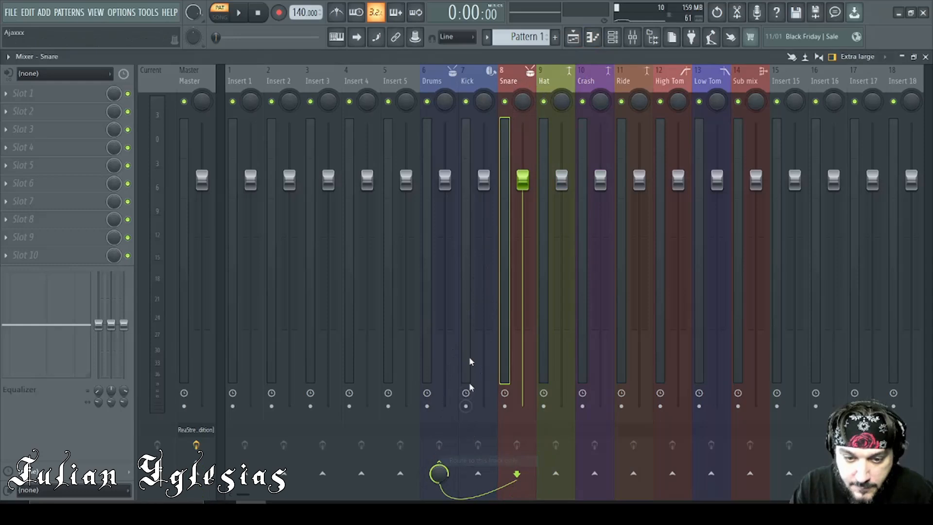
# - Route the Kick insert to the Drums insert only
pyautogui.click(478, 90)
pyautogui.rightClick(439, 474)
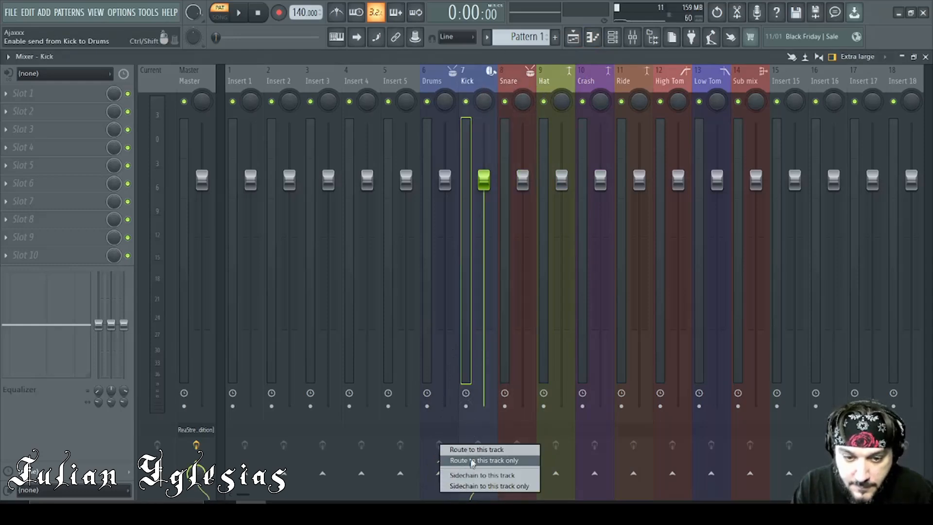
pyautogui.click(473, 460)
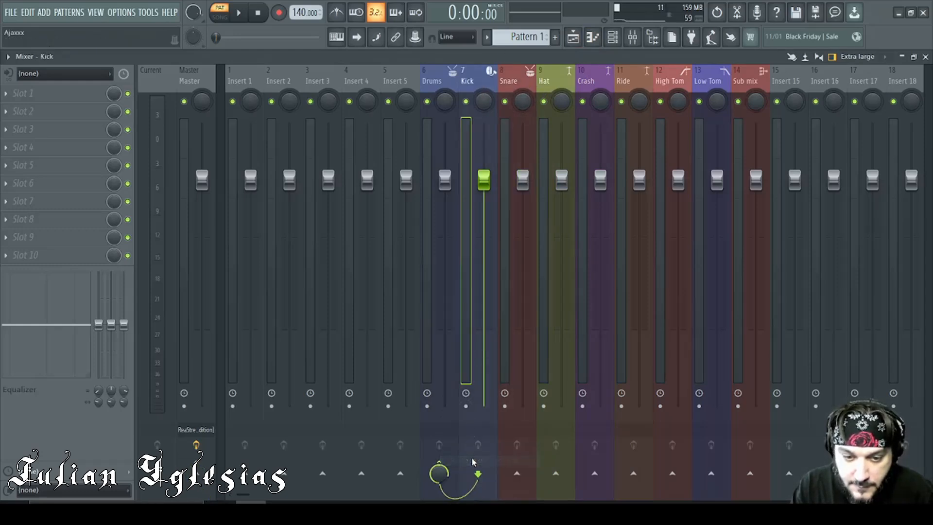
# - Check the routing of each drum insert from Snare through Sub mix, then of the Drums bus itself
pyautogui.click(512, 80)
pyautogui.click(548, 81)
pyautogui.click(607, 81)
pyautogui.click(625, 79)
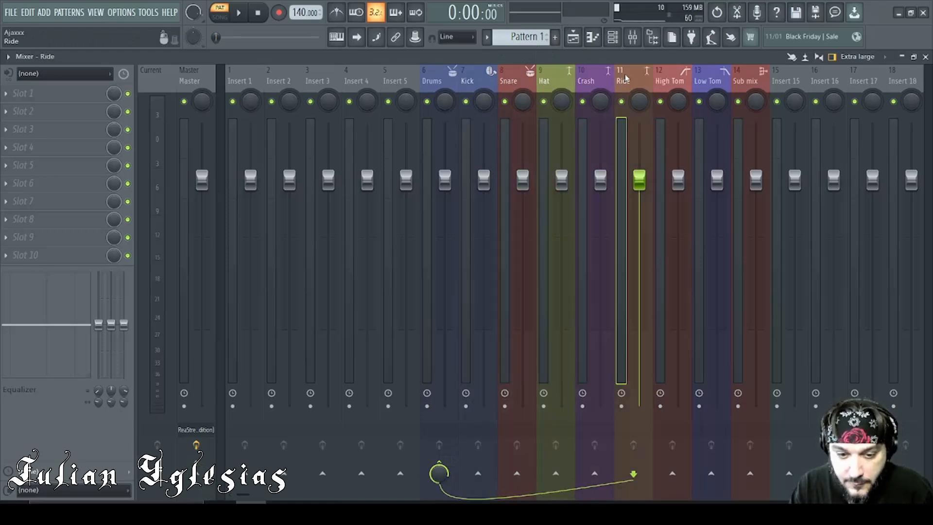
pyautogui.click(670, 80)
pyautogui.click(699, 80)
pyautogui.click(745, 81)
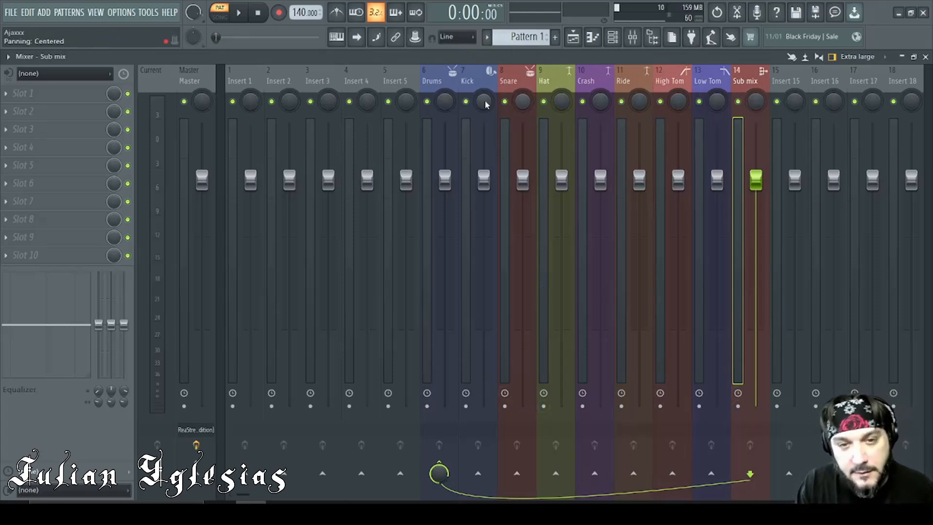
pyautogui.click(434, 82)
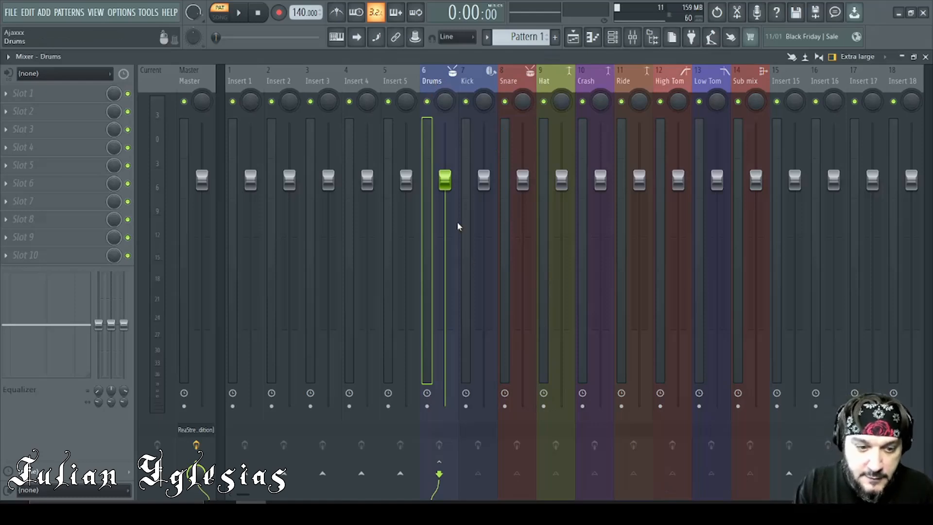
# - Play the drum pattern and lower the faders to -2.8 dB for Hat, -1.9 dB for Snare and -1.4 dB for Kick
pyautogui.click(245, 16)
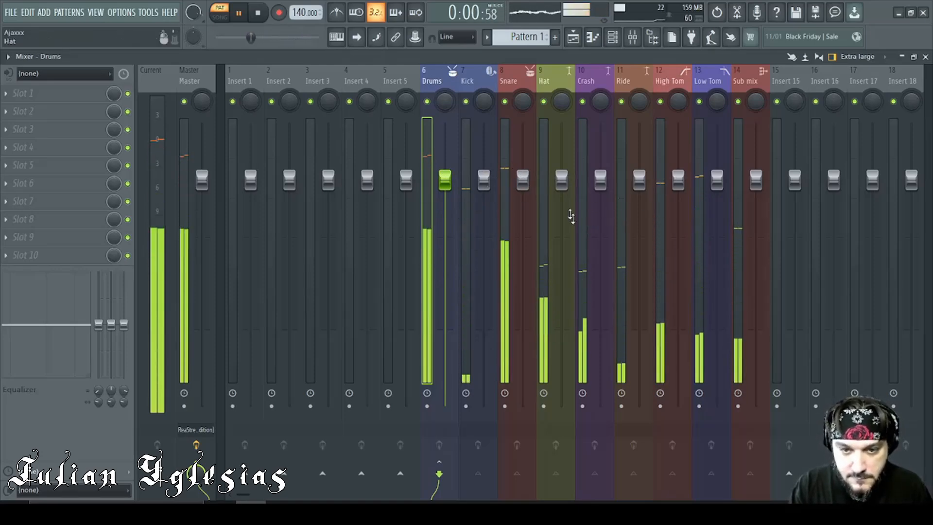
pyautogui.scroll(-6, 561, 202)
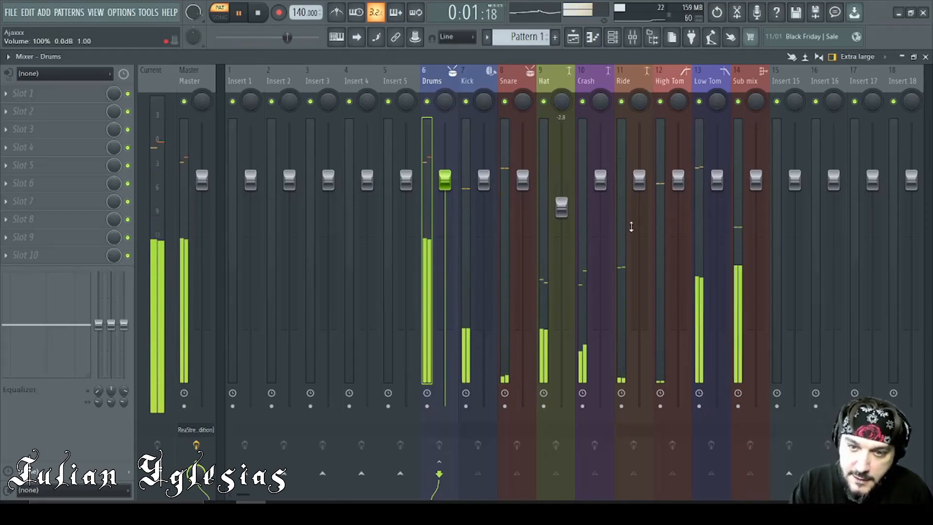
pyautogui.scroll(-3, 493, 208)
pyautogui.scroll(-4, 515, 226)
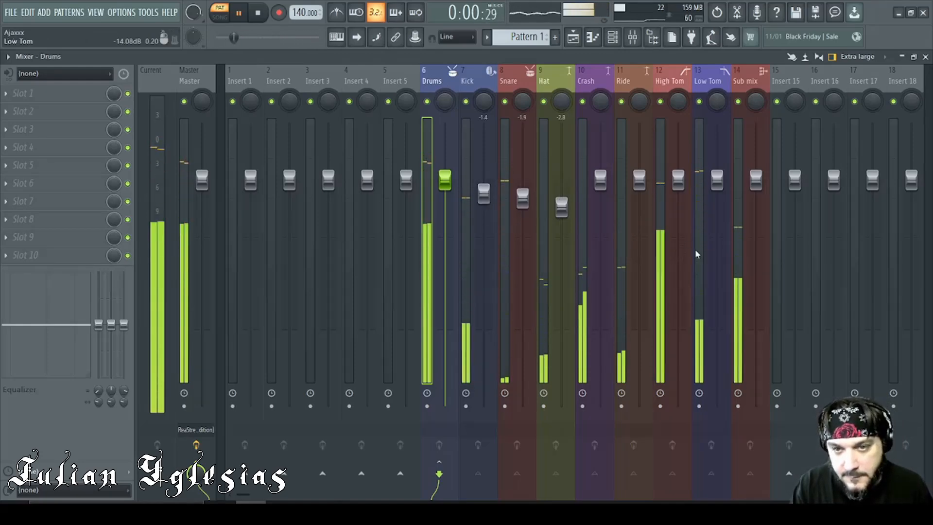
# - Lower the Low Tom fader to -2.8 dB, the High Tom to -1.9 dB and the Hat to -3.3 dB
pyautogui.scroll(-5, 703, 256)
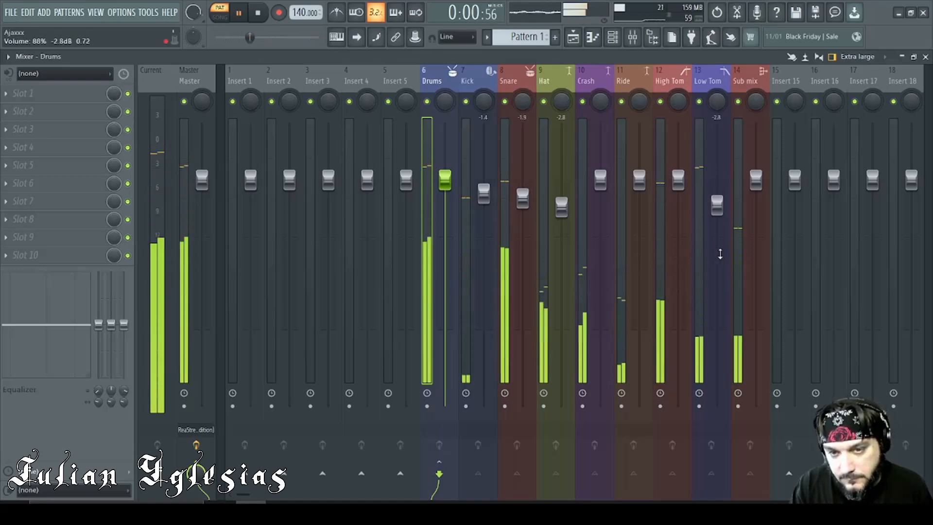
pyautogui.scroll(-4, 677, 276)
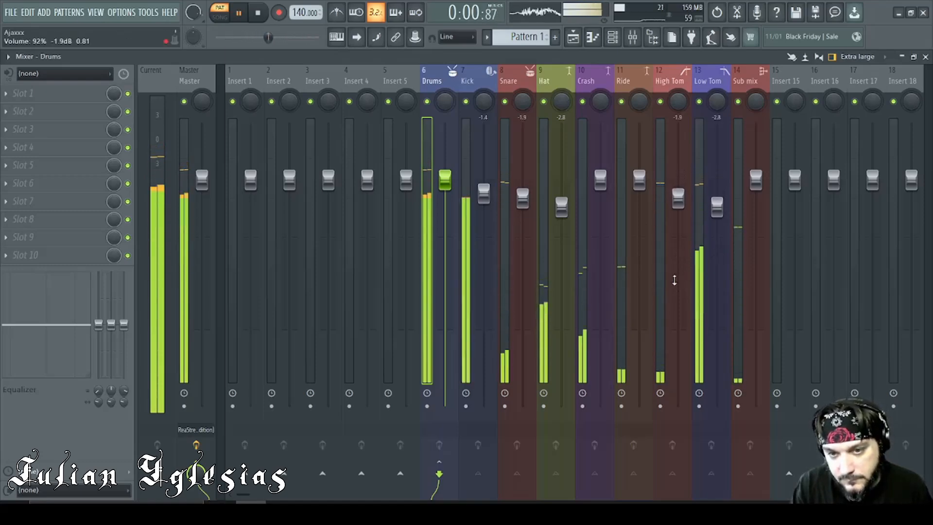
pyautogui.scroll(-1, 559, 287)
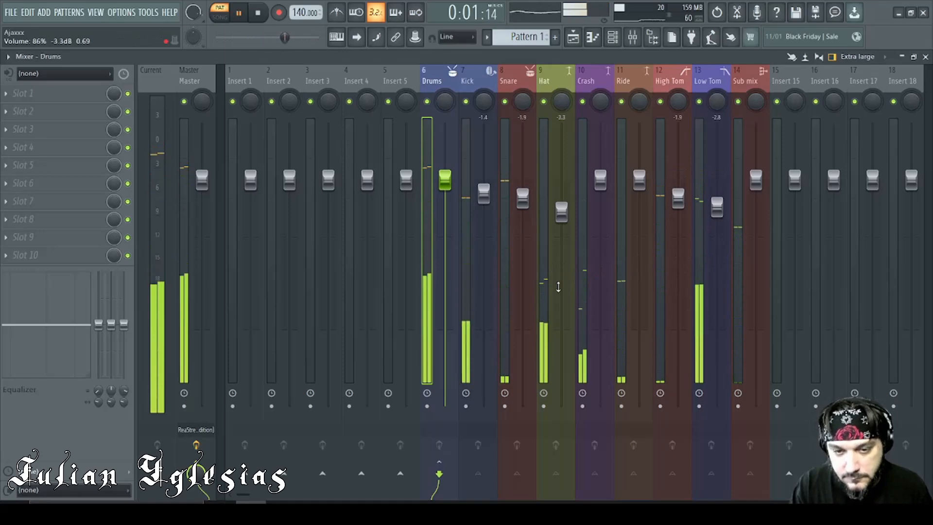
# - Stop playback and open the Drums channel's notes in the piano roll
pyautogui.click(579, 33)
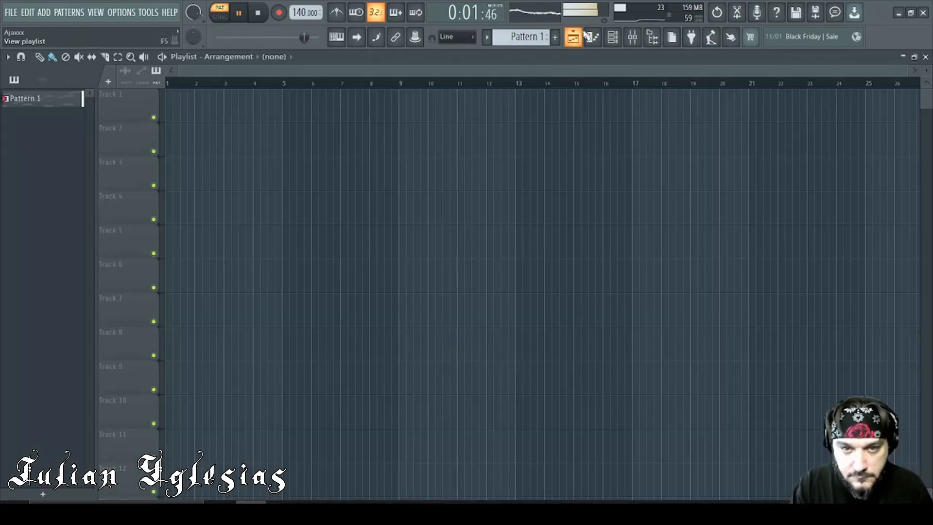
pyautogui.click(613, 38)
pyautogui.press('space')
pyautogui.click(620, 42)
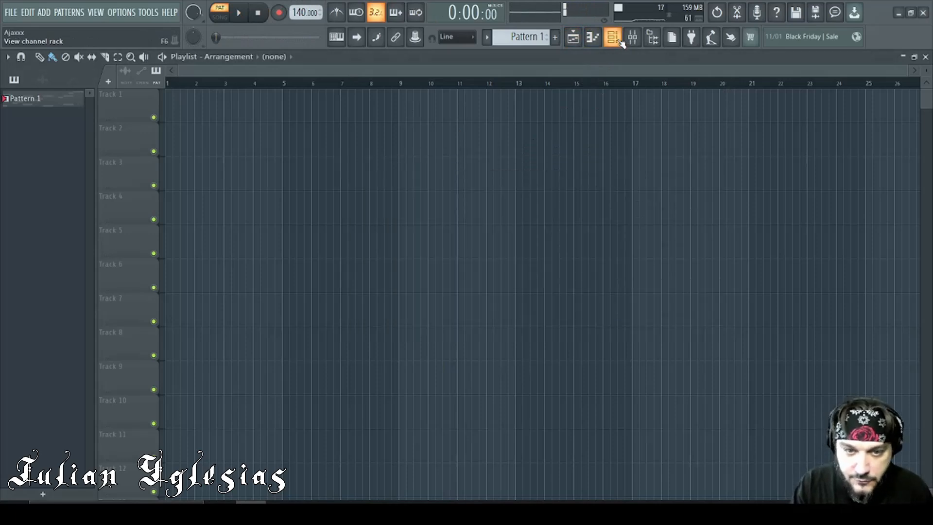
pyautogui.click(620, 41)
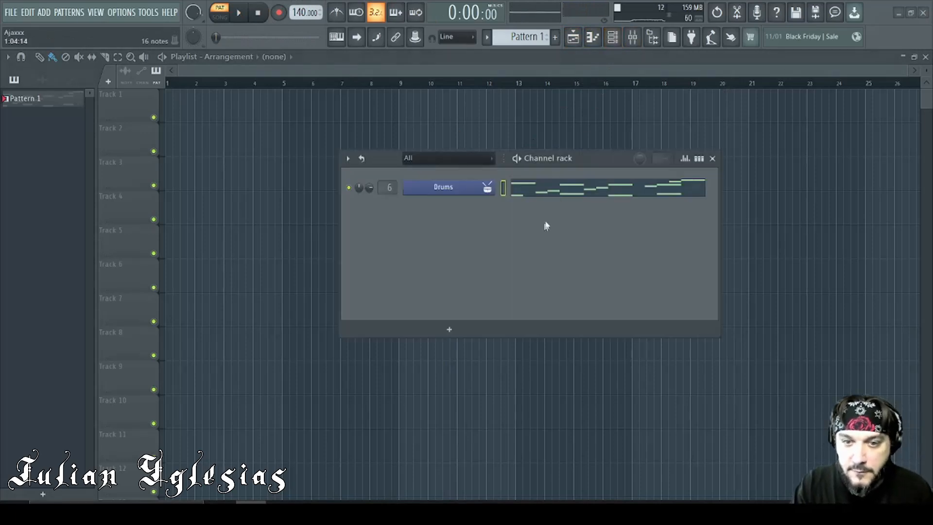
pyautogui.click(560, 191)
pyautogui.click(712, 159)
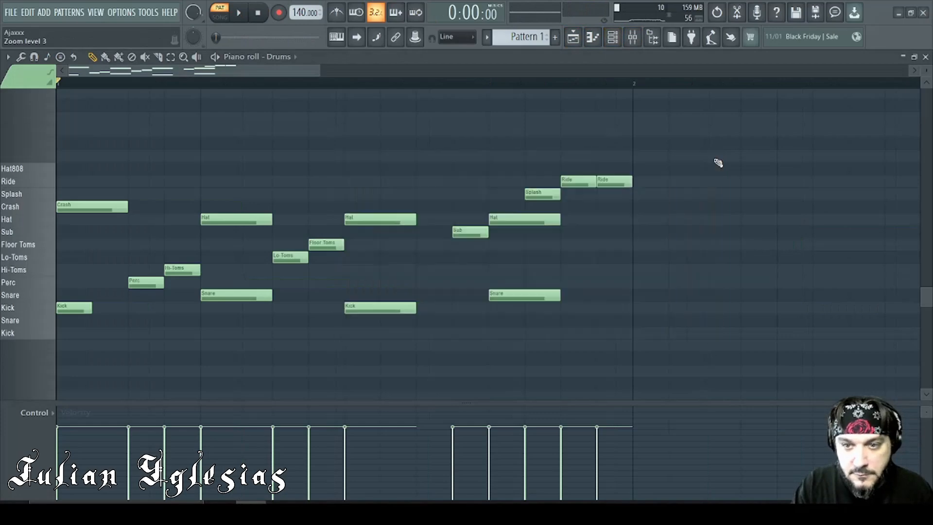
# - Delete all notes in the drum pattern except the first Crash and the first Kick
pyautogui.moveTo(509, 297)
pyautogui.mouseDown()
pyautogui.moveTo(590, 149)
pyautogui.moveTo(555, 198)
pyautogui.mouseUp()
pyautogui.moveTo(415, 294)
pyautogui.mouseDown()
pyautogui.moveTo(452, 210)
pyautogui.moveTo(277, 277)
pyautogui.moveTo(161, 288)
pyautogui.mouseUp()
pyautogui.moveTo(191, 254)
pyautogui.mouseDown()
pyautogui.moveTo(390, 302)
pyautogui.moveTo(369, 307)
pyautogui.mouseUp()
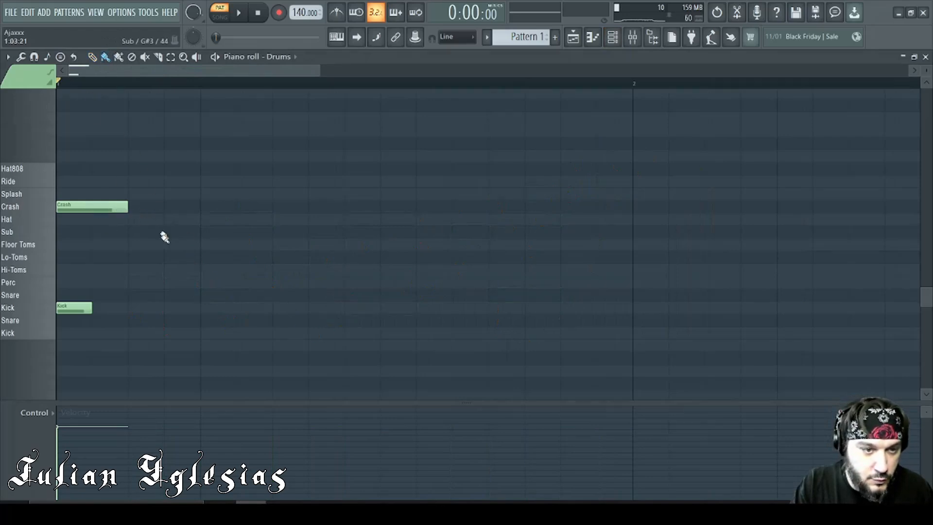
# - Fill the rest of bar 1 with eighth-note Crash hits and audition the pattern
pyautogui.moveTo(136, 207)
pyautogui.mouseDown()
pyautogui.moveTo(462, 214)
pyautogui.moveTo(650, 206)
pyautogui.mouseUp()
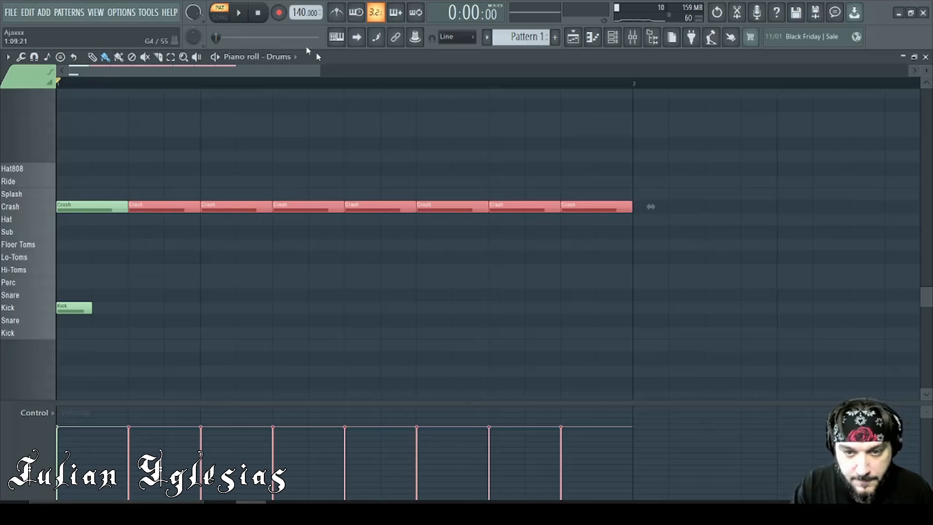
pyautogui.press('space')
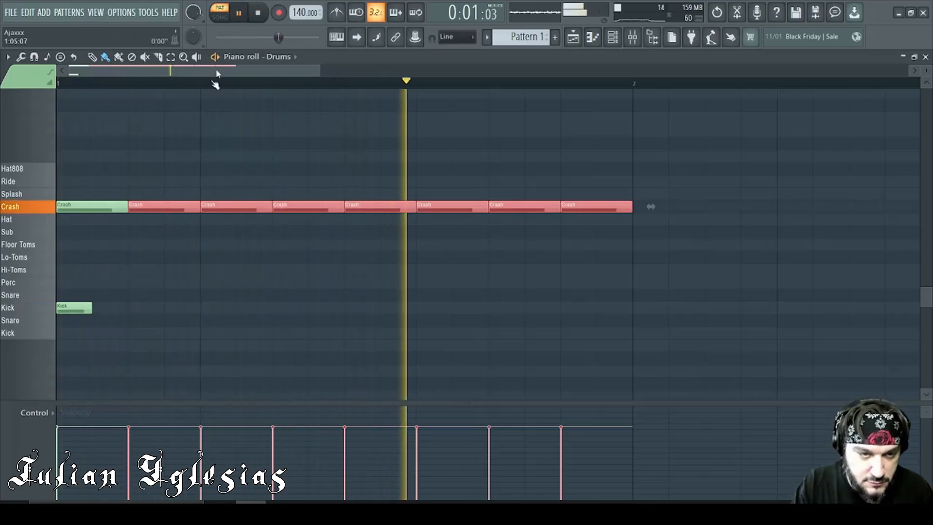
pyautogui.click(258, 13)
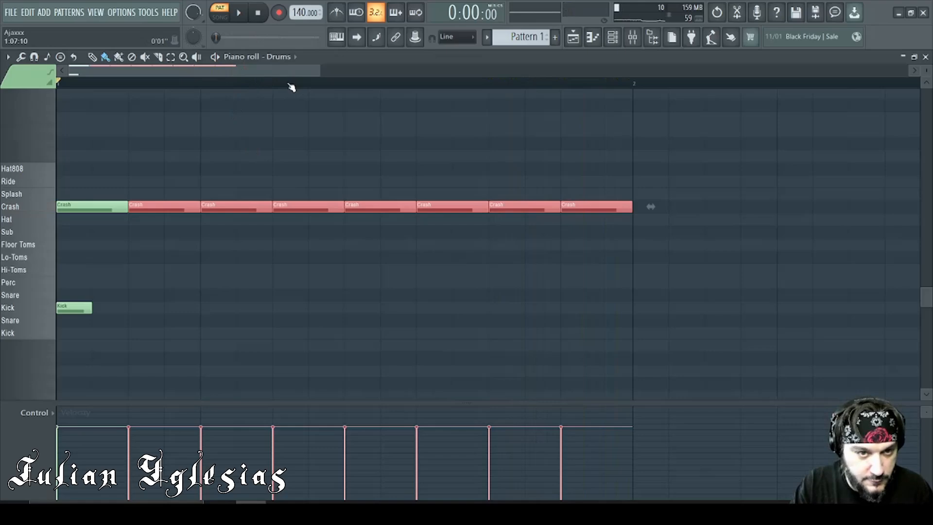
# - Clear the existing notes and fill bars 1 and 2 with eight quarter-note Crash hits
pyautogui.scroll(-5, 292, 88)
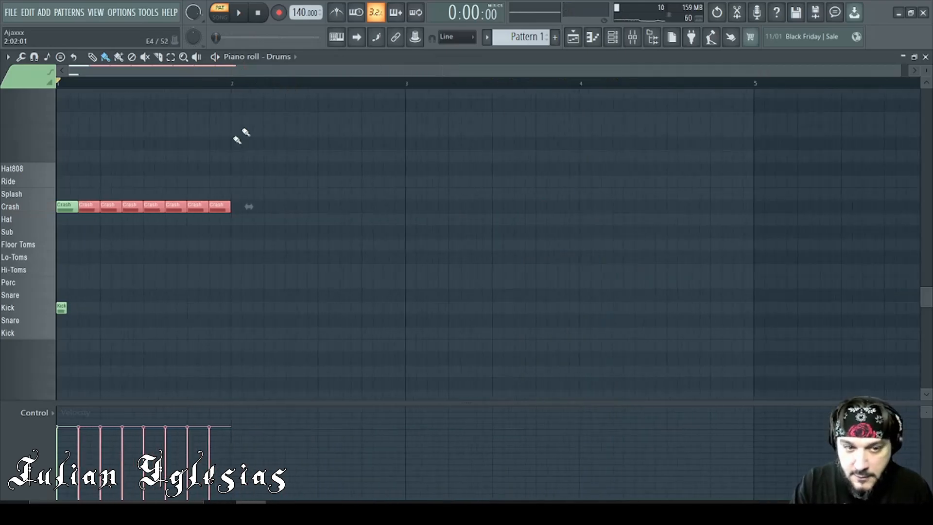
pyautogui.rightClick(95, 206)
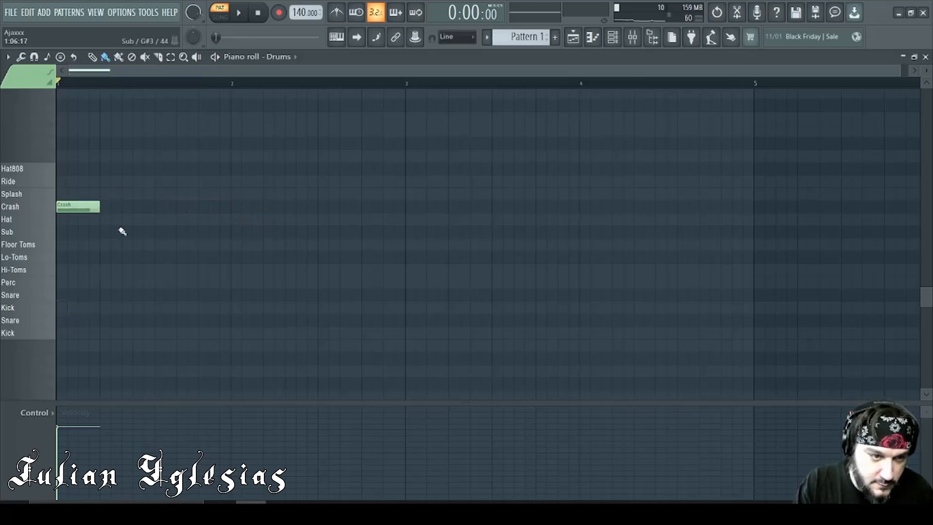
pyautogui.moveTo(107, 212); pyautogui.dragTo(391, 214)
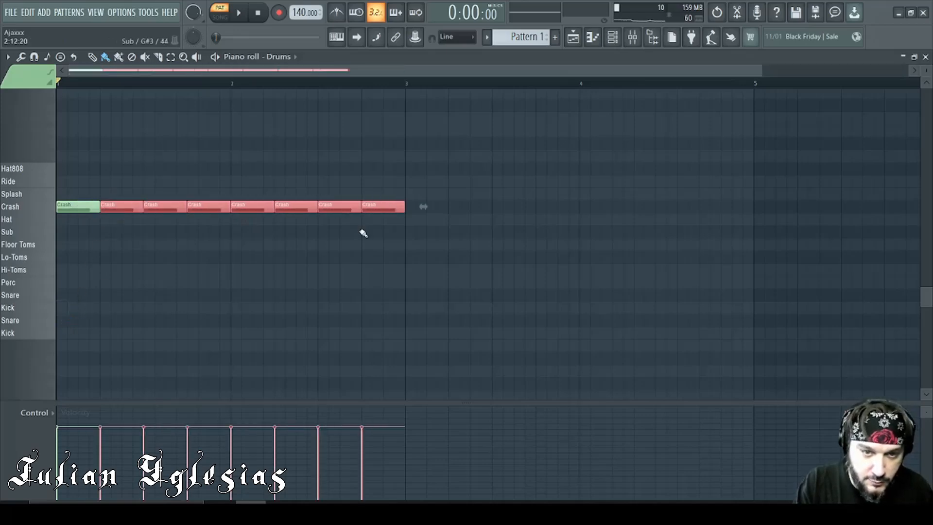
# - With the pattern playing, add a C3 Kick at the start of bar 1 and C#3 Snare hits on beat 3 of both bars
pyautogui.click(238, 13)
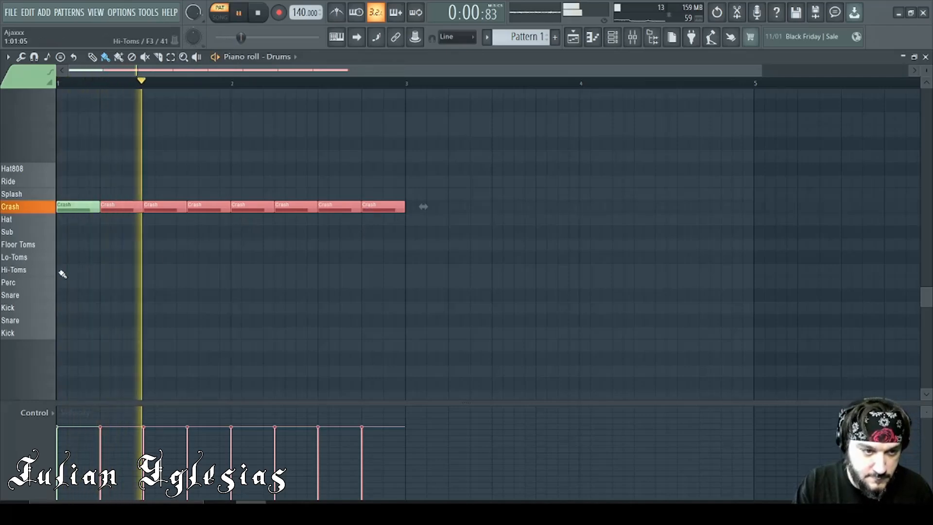
pyautogui.click(60, 333)
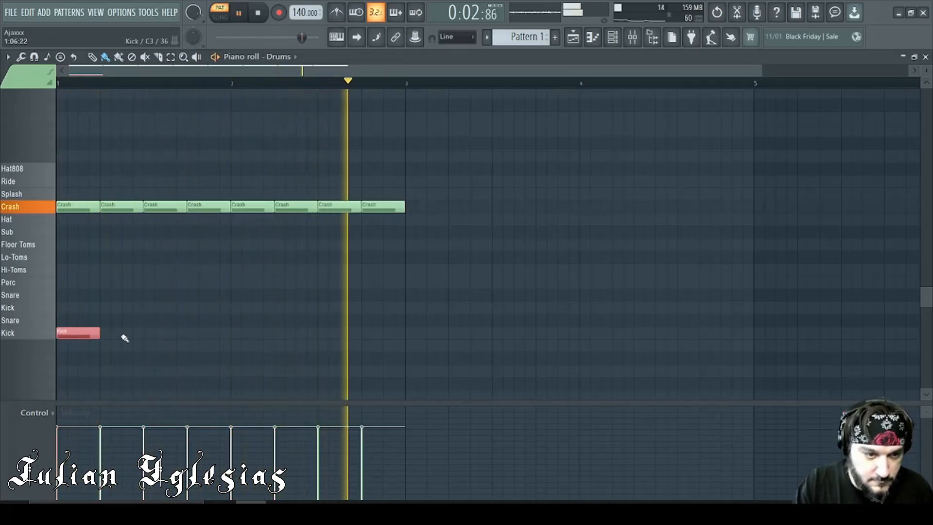
pyautogui.click(124, 320)
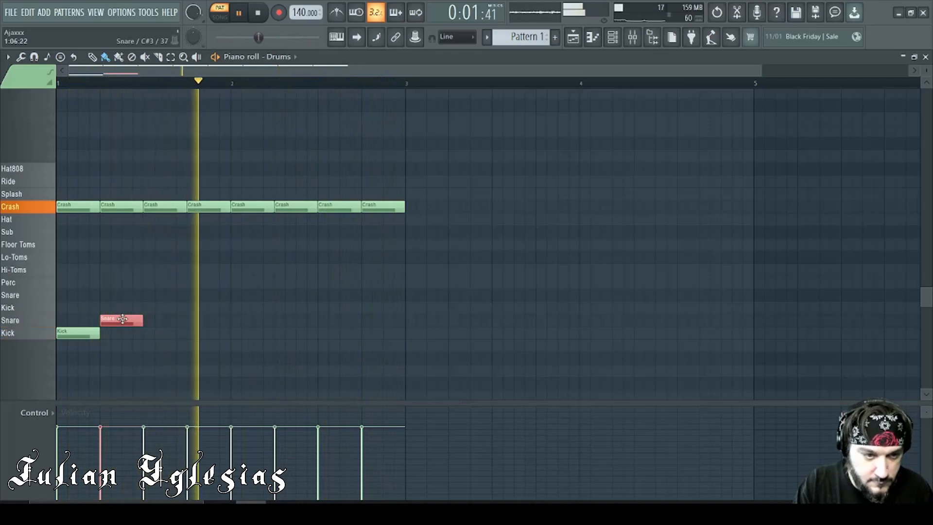
pyautogui.moveTo(124, 320); pyautogui.dragTo(167, 320)
pyautogui.click(321, 320)
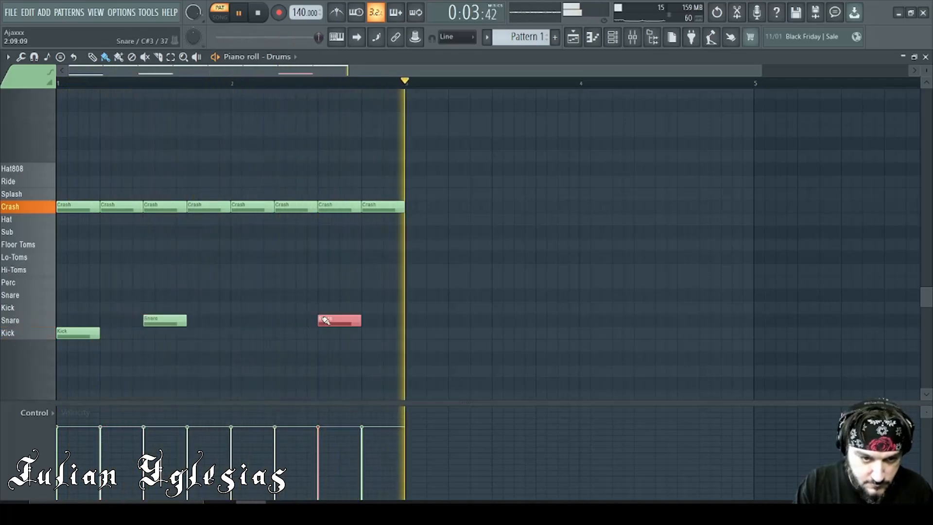
# - Add C3 Kicks from beat 4 of bar 1 through bar 2, with four sixteenths on beat 2 and three eighths closing bar 2
pyautogui.click(233, 333)
pyautogui.click(192, 334)
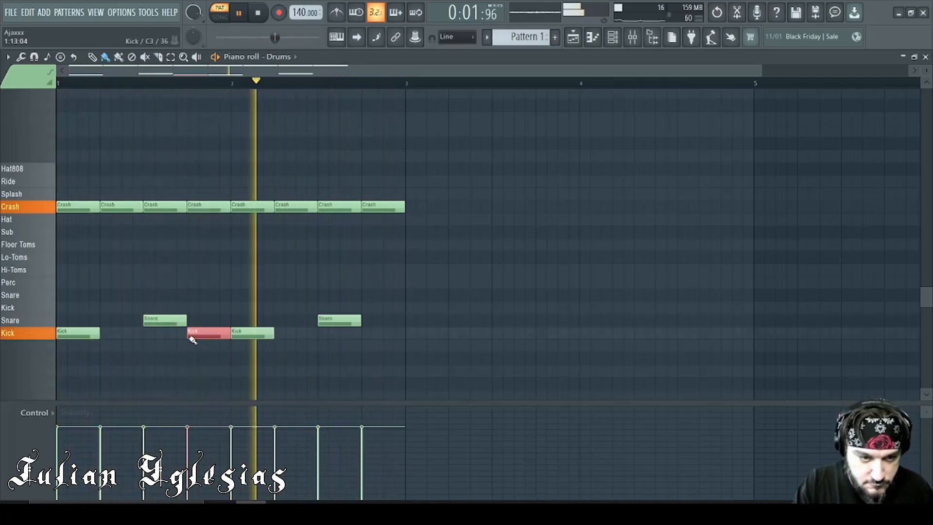
pyautogui.click(212, 333)
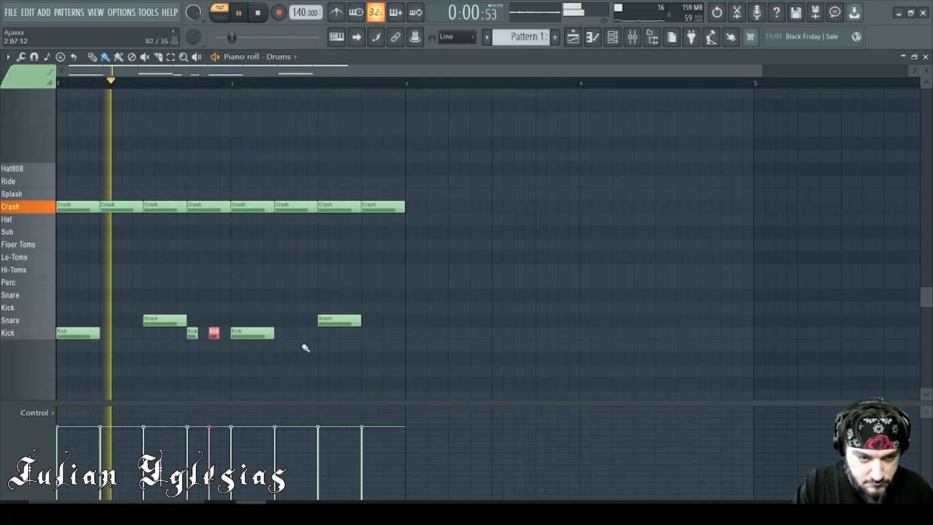
pyautogui.moveTo(280, 337)
pyautogui.mouseDown()
pyautogui.moveTo(340, 321)
pyautogui.moveTo(423, 333)
pyautogui.mouseUp()
pyautogui.click(343, 333)
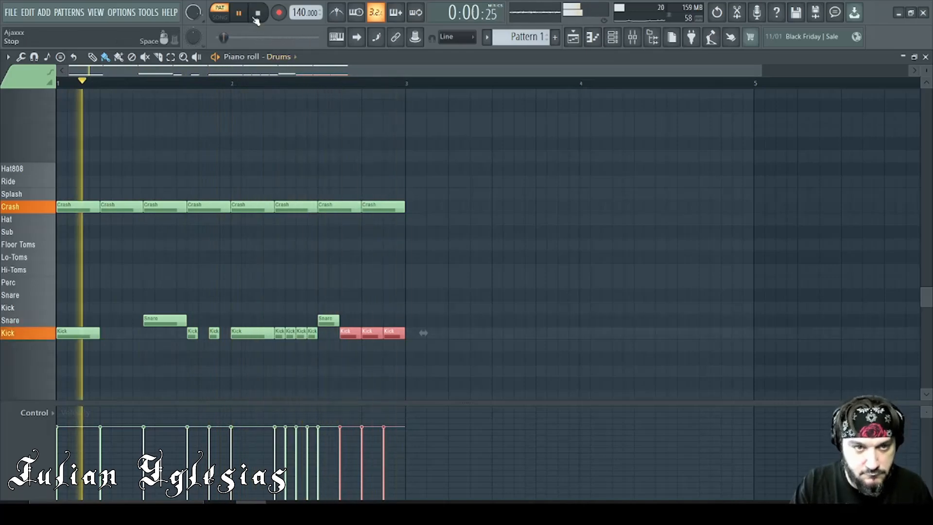
# - Stop playback and return to the mixer
pyautogui.press('space')
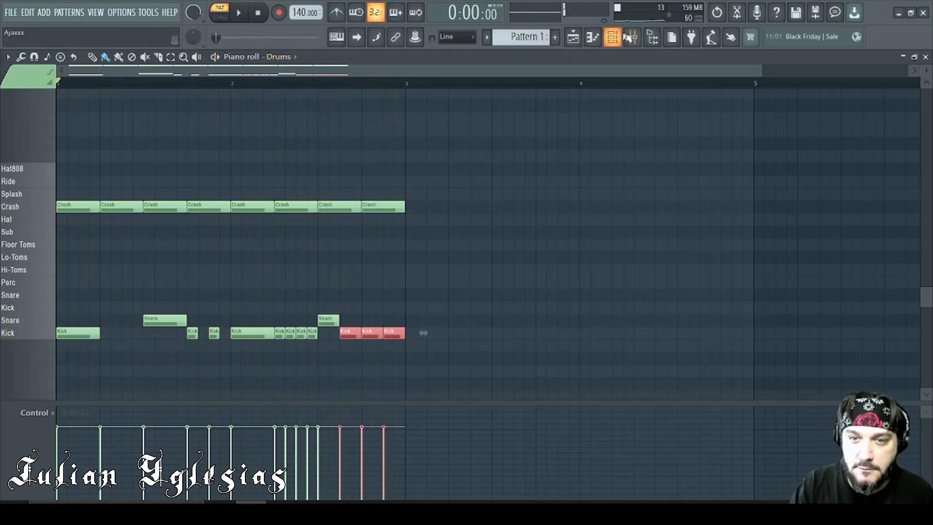
pyautogui.click(634, 37)
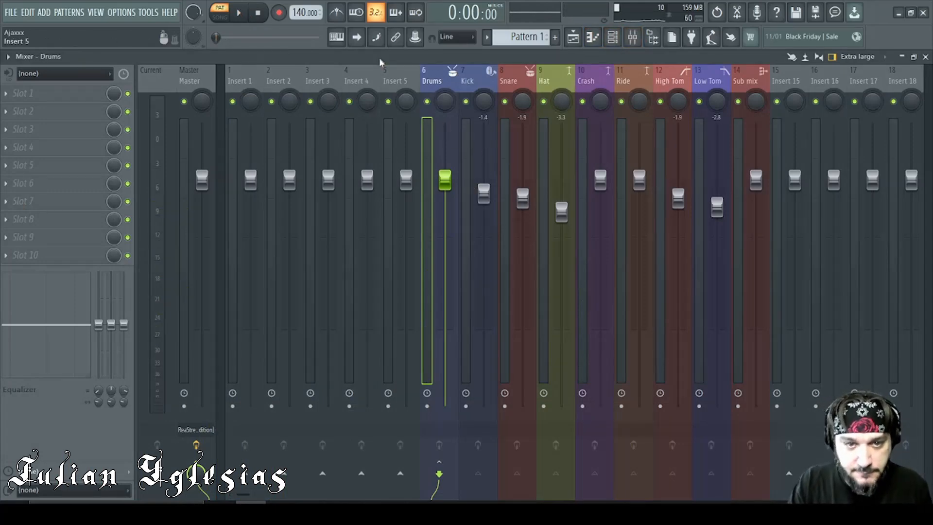
# - Apply the Bass name, color and icon preset to mixer Insert 5
pyautogui.rightClick(396, 83)
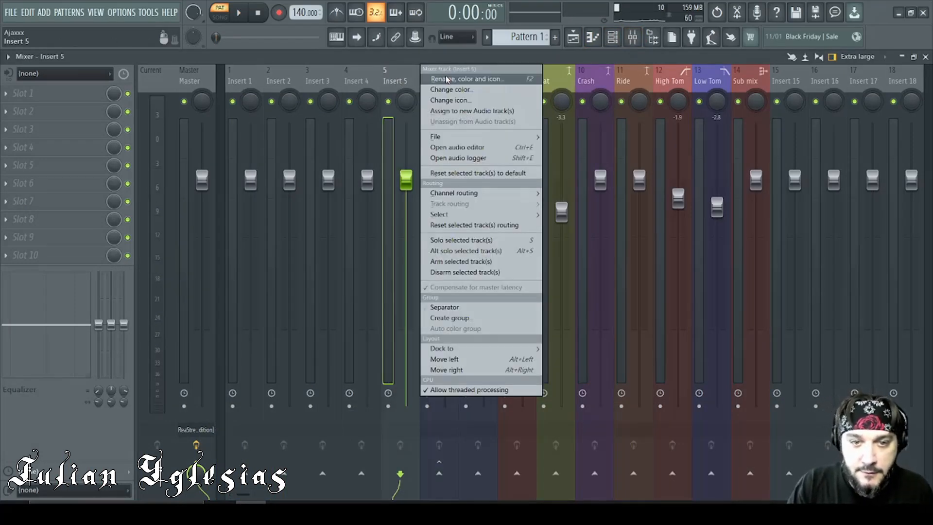
pyautogui.click(464, 79)
pyautogui.press('Escape')
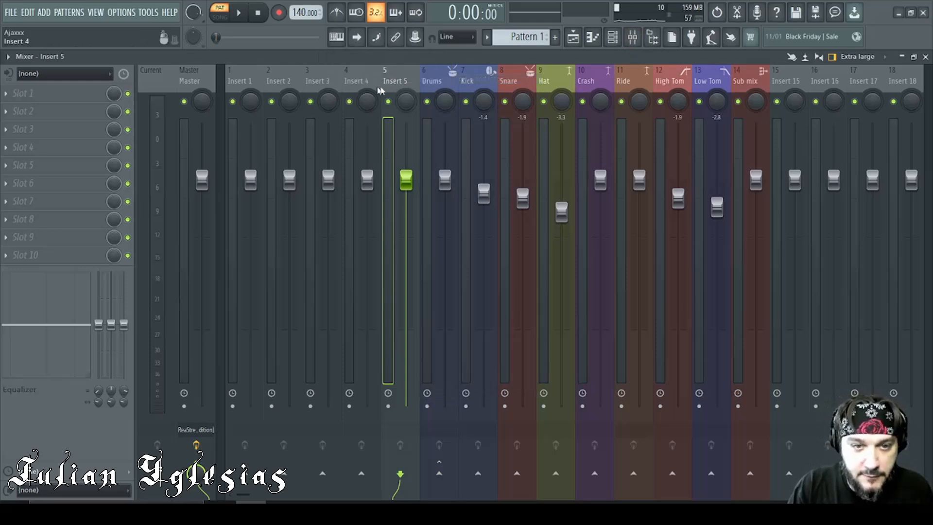
pyautogui.rightClick(404, 86)
pyautogui.click(439, 76)
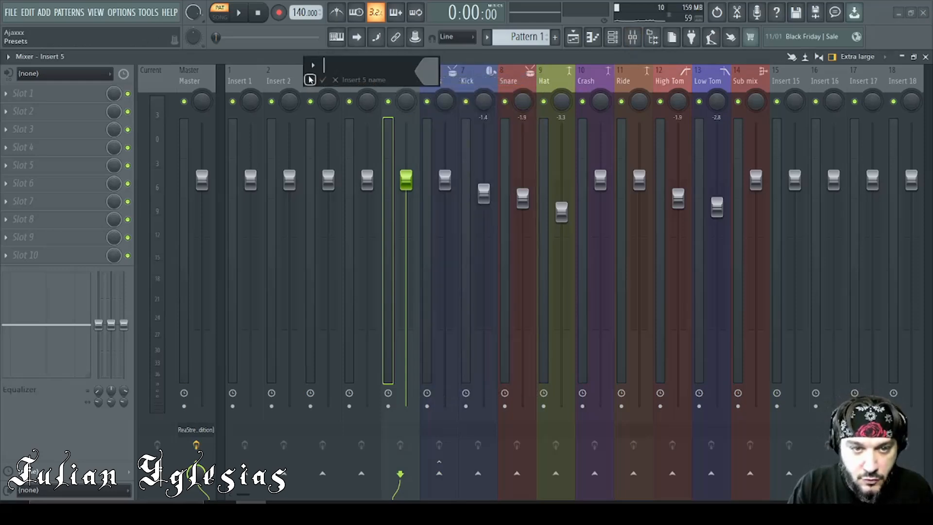
pyautogui.click(310, 79)
pyautogui.click(369, 113)
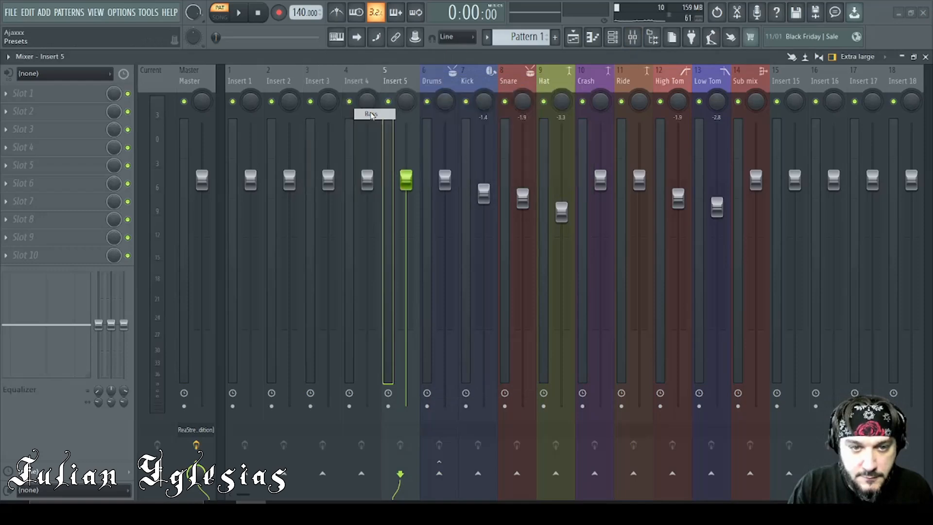
# - Add a Kontakt 7 instrument channel to the channel rack
pyautogui.click(630, 42)
pyautogui.click(612, 37)
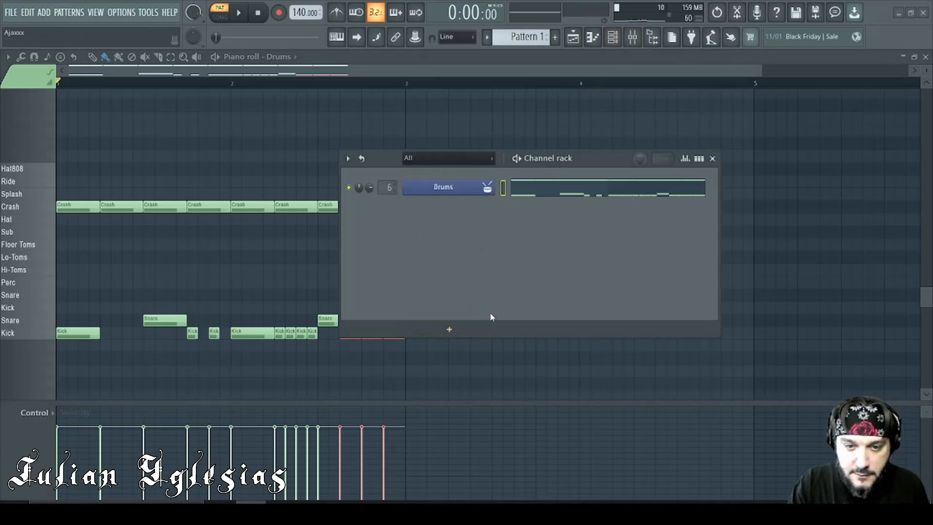
pyautogui.click(45, 13)
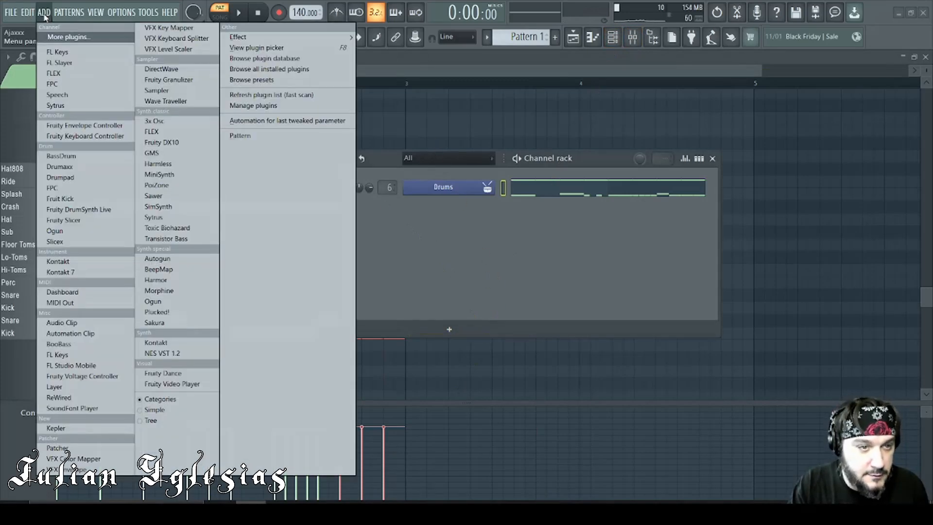
pyautogui.click(107, 273)
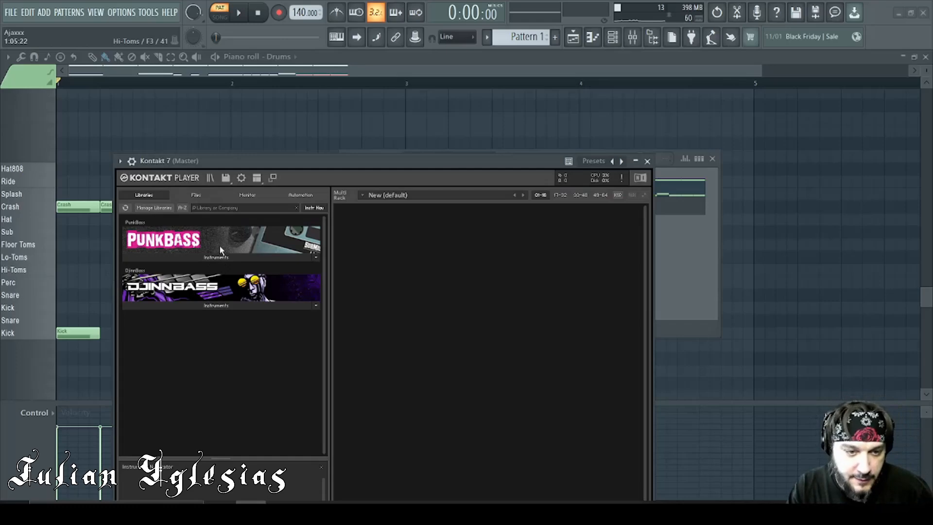
# - Load DjinnBass.nki from the DjinnBass library into Kontakt and move the plugin window so the whole instrument is visible
pyautogui.click(217, 305)
pyautogui.moveTo(145, 319); pyautogui.dragTo(452, 351)
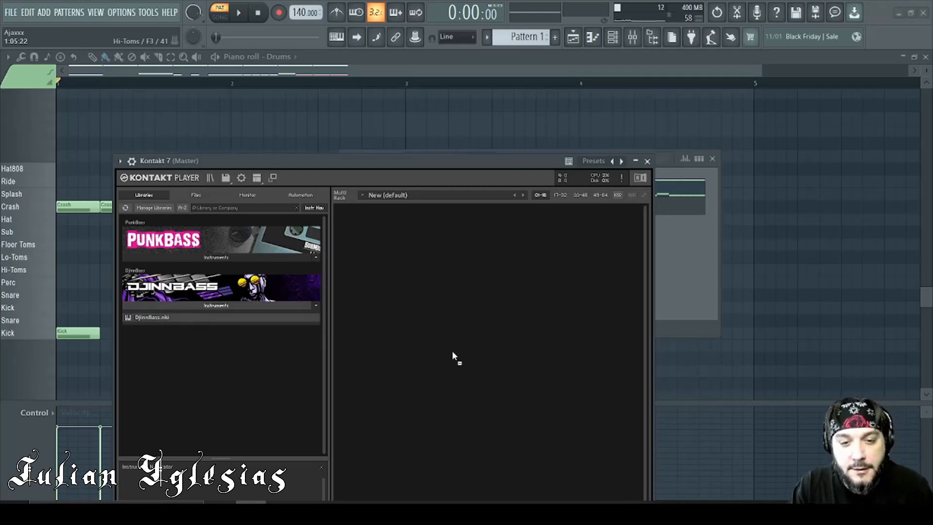
pyautogui.moveTo(438, 351); pyautogui.dragTo(438, 351)
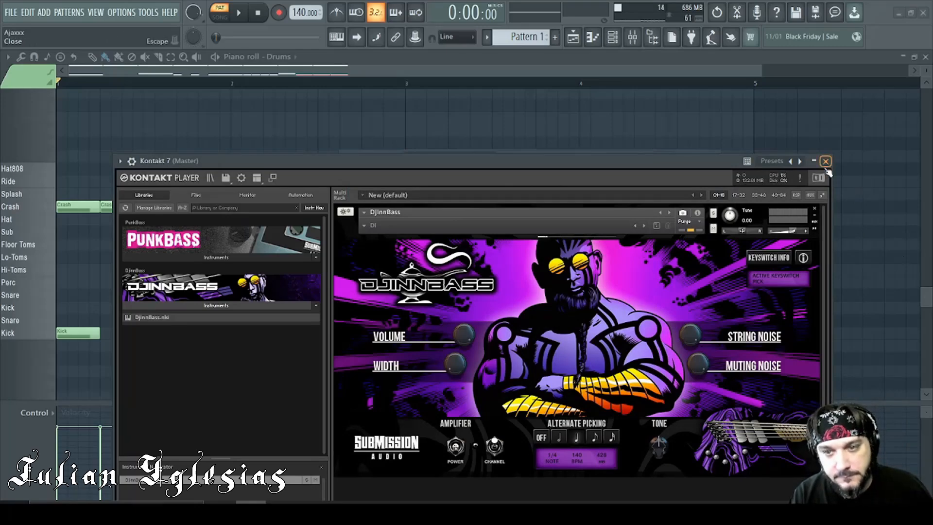
pyautogui.moveTo(640, 165); pyautogui.dragTo(628, 73)
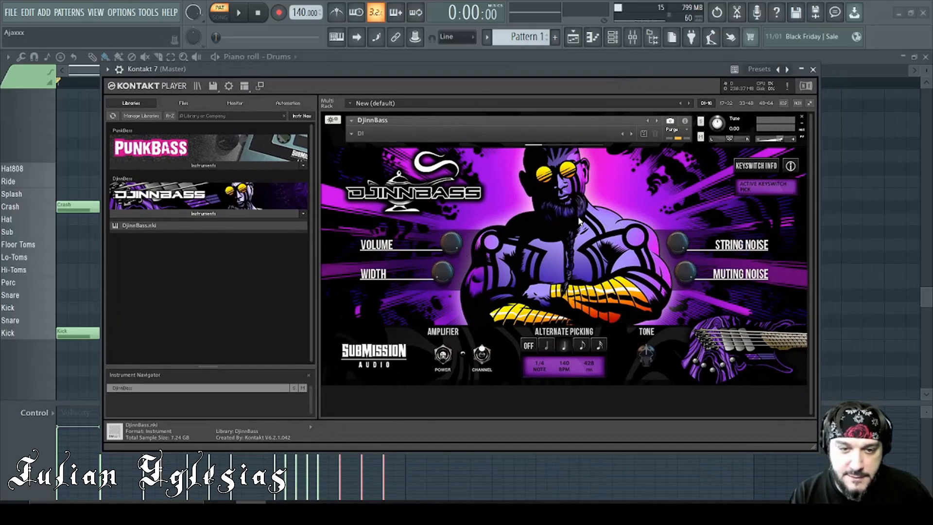
# - Try the DjinnBass amplifier with its low-gain and high-gain channels and switch the amplifier off again
pyautogui.click(442, 362)
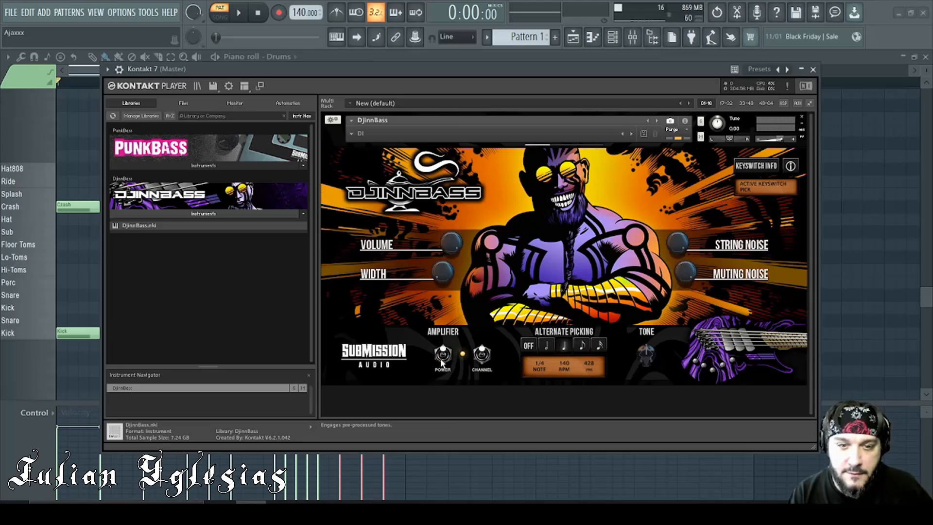
pyautogui.click(481, 355)
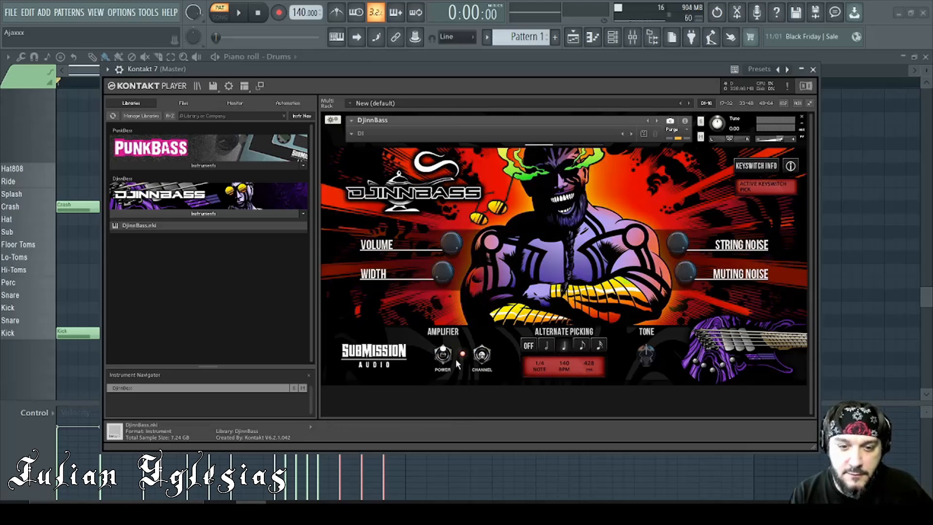
pyautogui.click(443, 357)
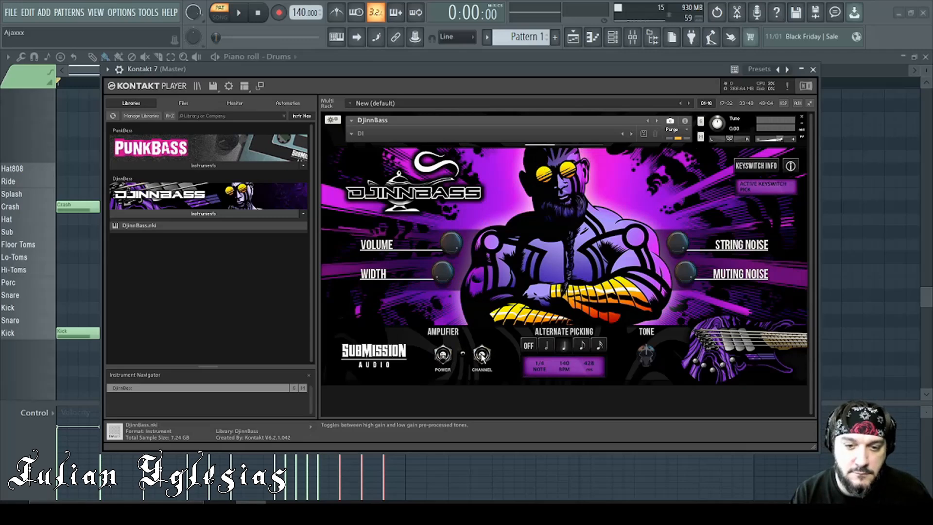
# - Step through the DjinnBass snapshots to Wide Low Gain and close the Kontakt 7 window
pyautogui.click(631, 135)
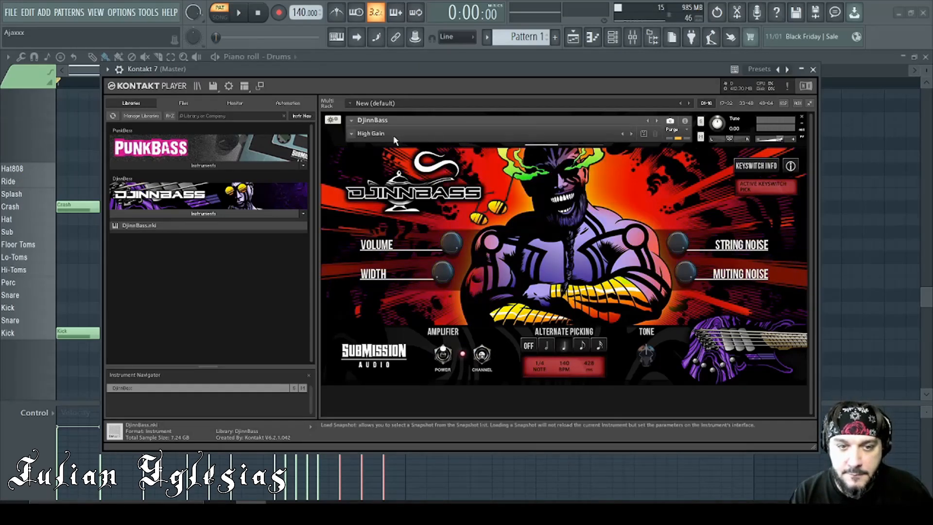
pyautogui.click(631, 134)
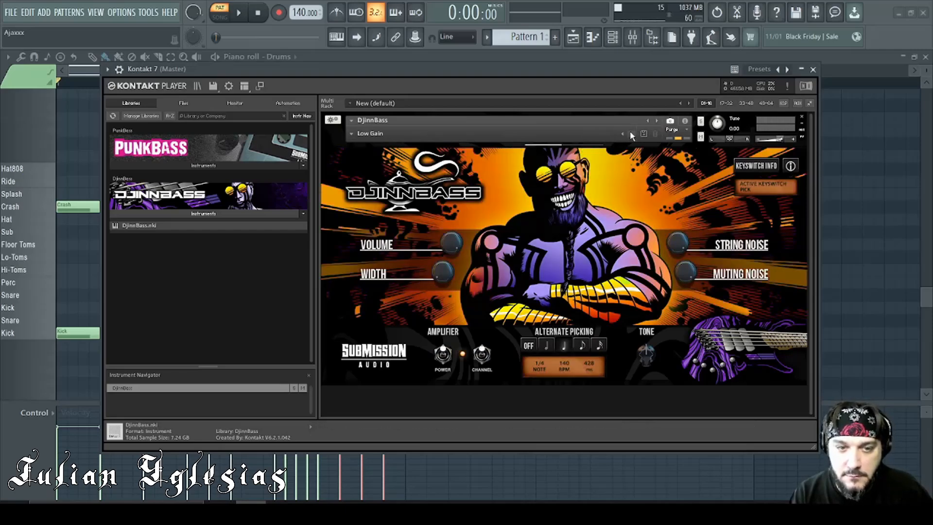
pyautogui.click(631, 134)
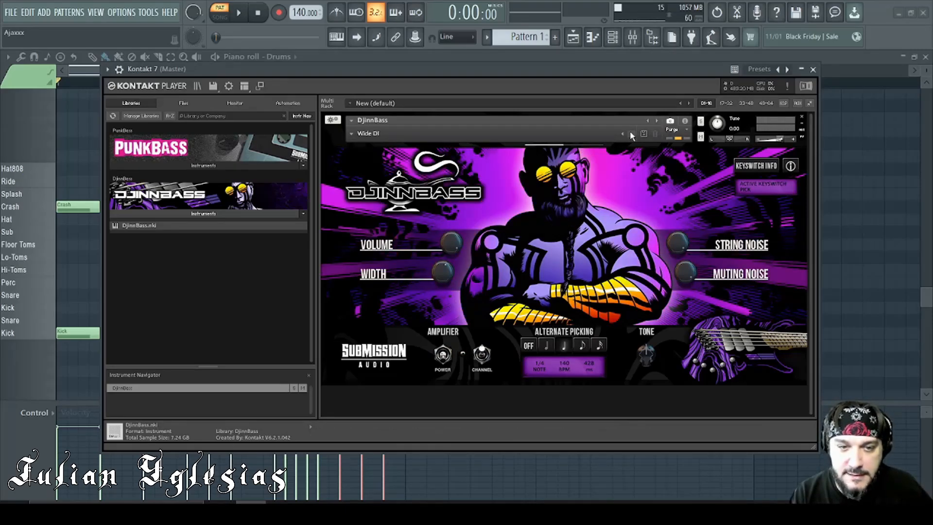
pyautogui.click(631, 135)
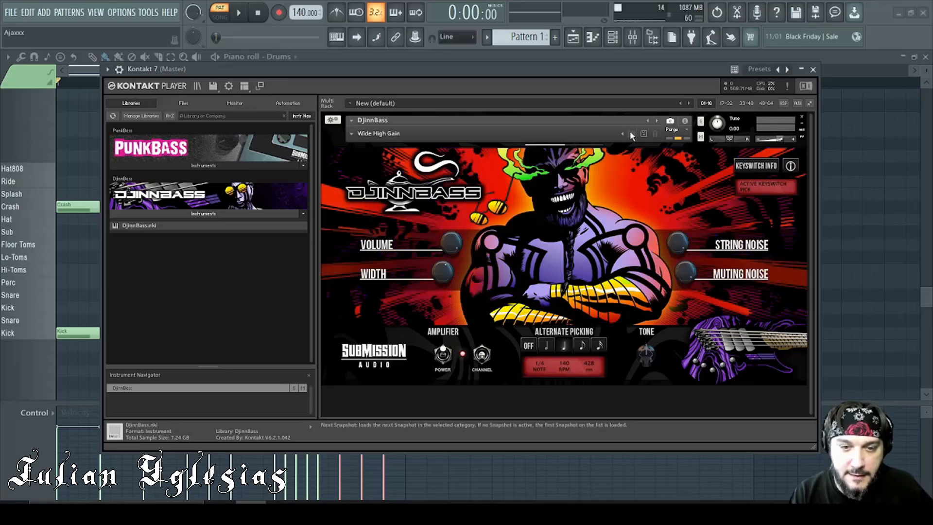
pyautogui.click(631, 134)
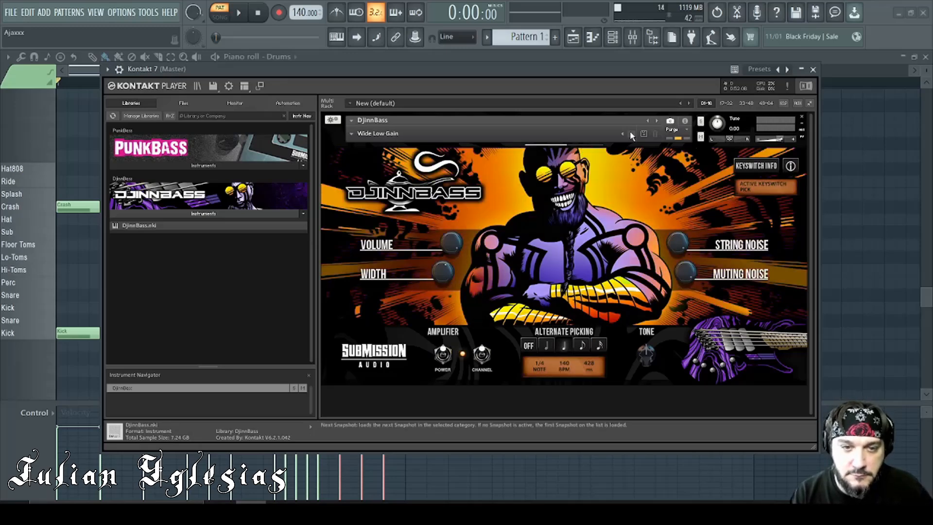
pyautogui.click(812, 69)
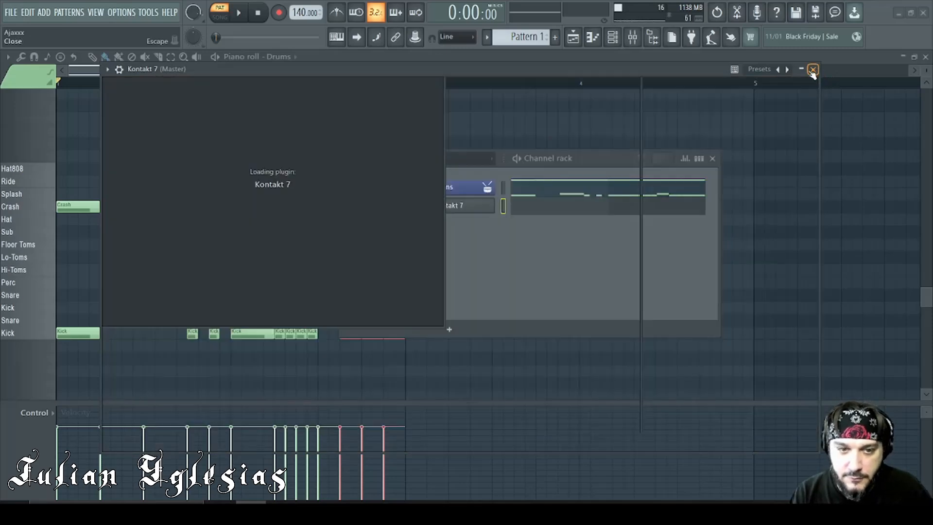
# - In the Kontakt 7 piano roll, place a quarter-note A2 at the start of bar 1 and play the pattern
pyautogui.click(603, 208)
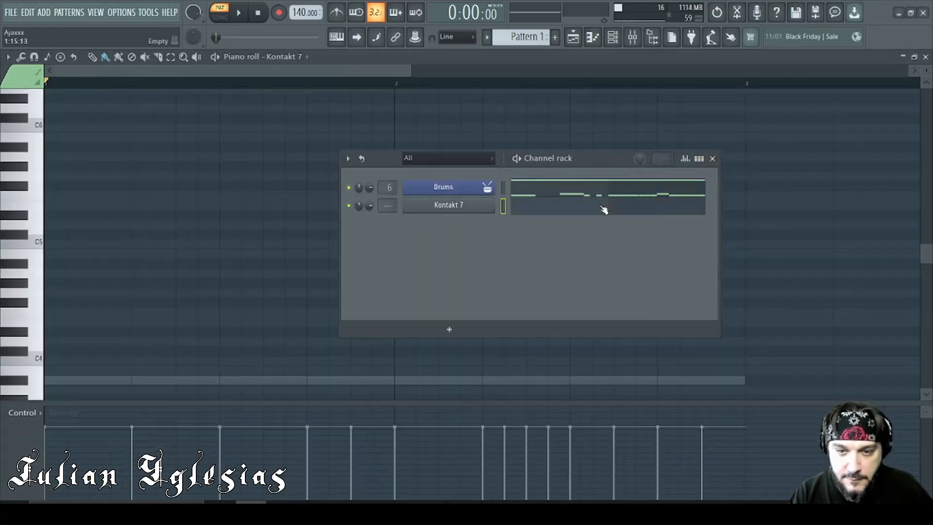
pyautogui.click(712, 159)
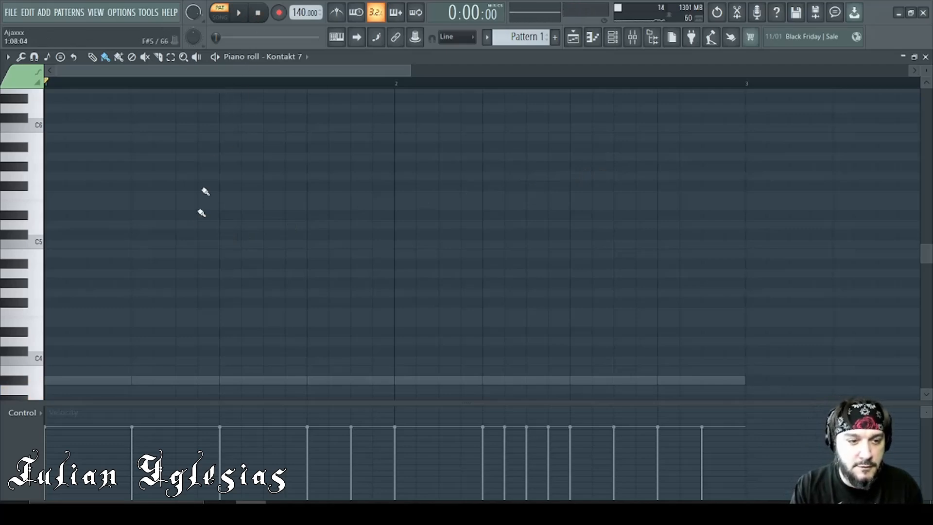
pyautogui.scroll(-7, 199, 220)
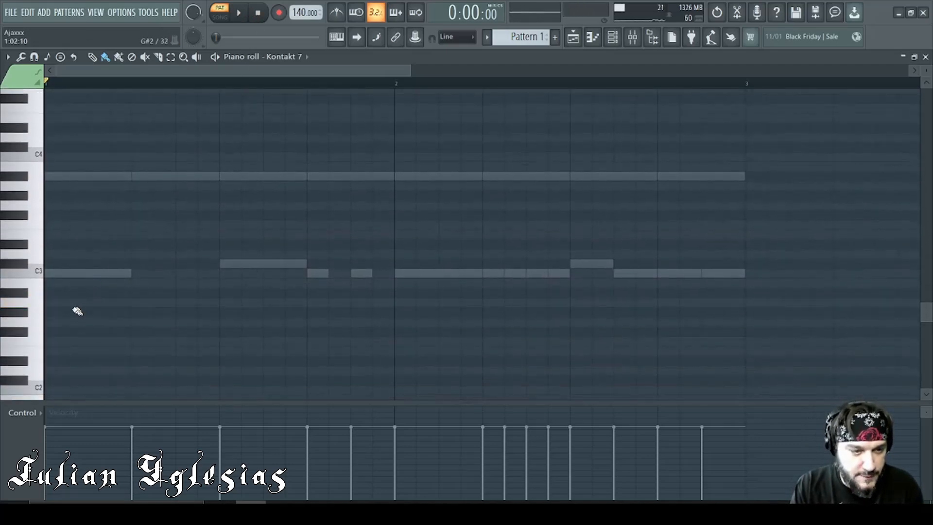
pyautogui.click(49, 302)
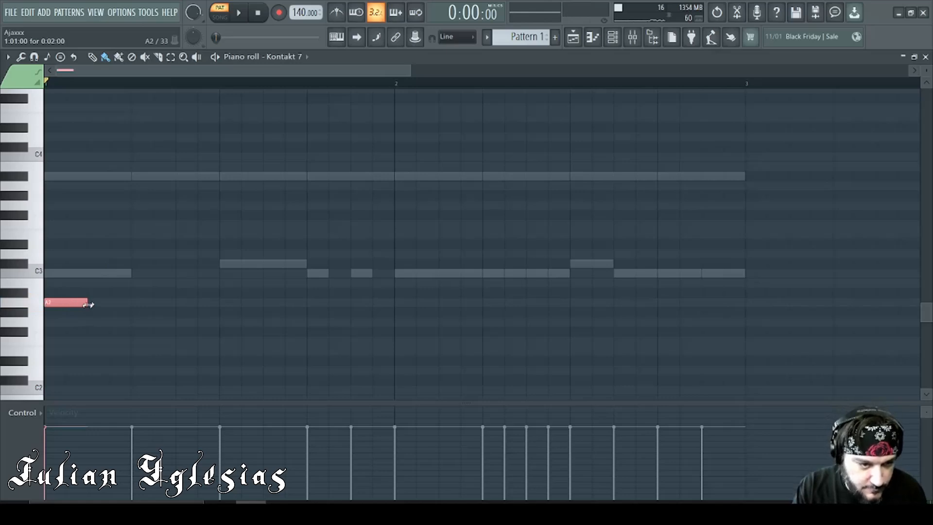
pyautogui.moveTo(88, 302); pyautogui.dragTo(131, 303)
pyautogui.click(238, 12)
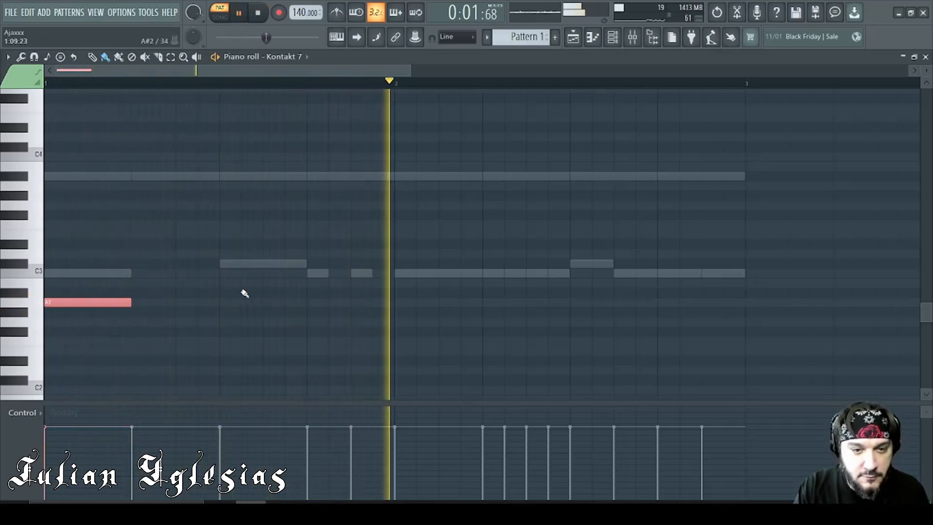
pyautogui.click(225, 302)
pyautogui.click(398, 302)
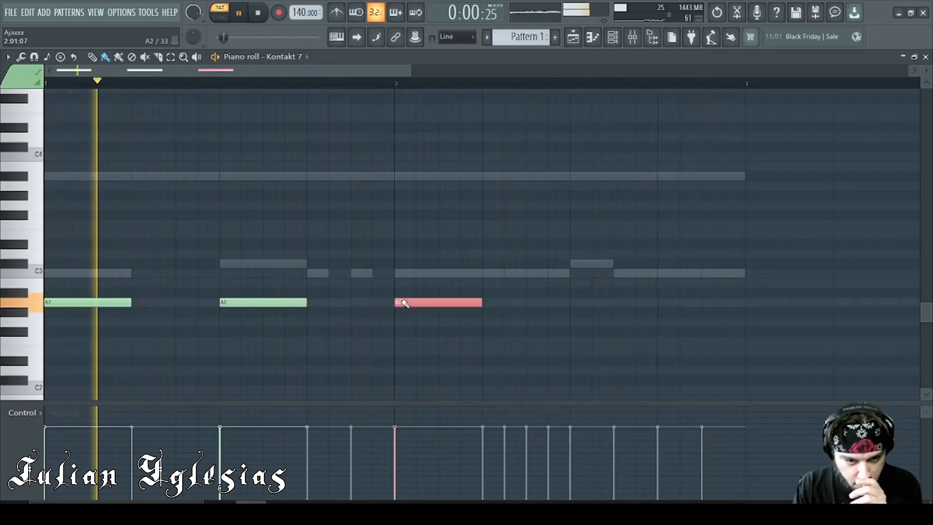
pyautogui.rightClick(273, 305)
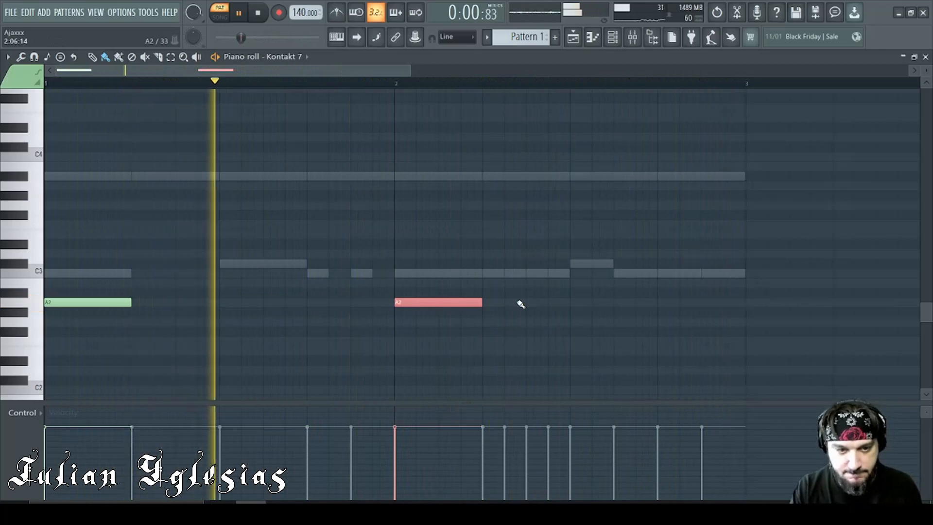
pyautogui.rightClick(430, 303)
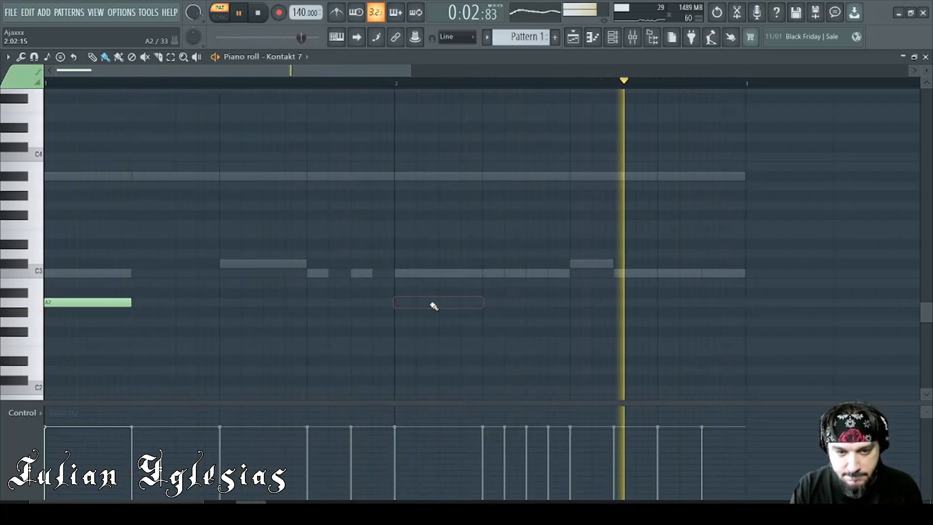
# - Add A#2 eighth notes on beat 3, beat 4 and the second half of beat 4 in bar 1, plus a quarter-note A#2 starting bar 2
pyautogui.click(311, 292)
pyautogui.moveTo(392, 292); pyautogui.dragTo(350, 292)
pyautogui.click(356, 292)
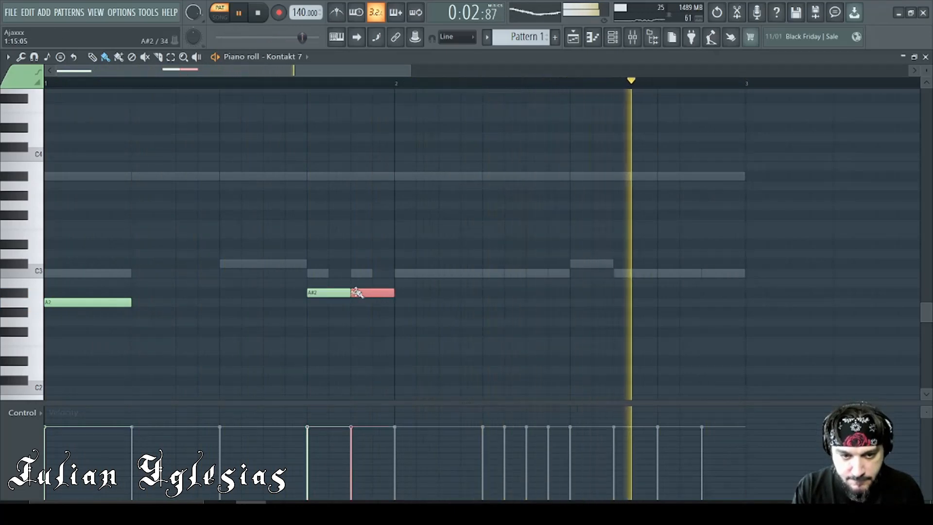
pyautogui.click(233, 292)
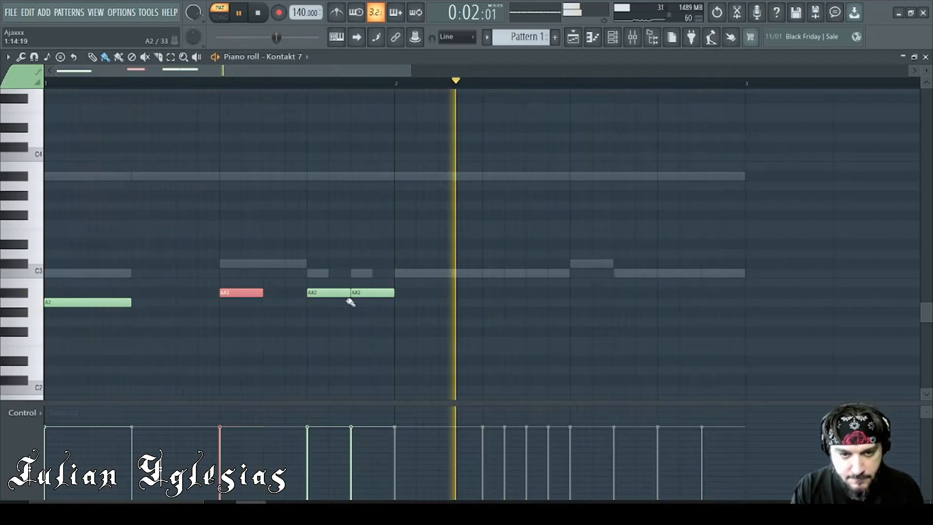
pyautogui.click(401, 293)
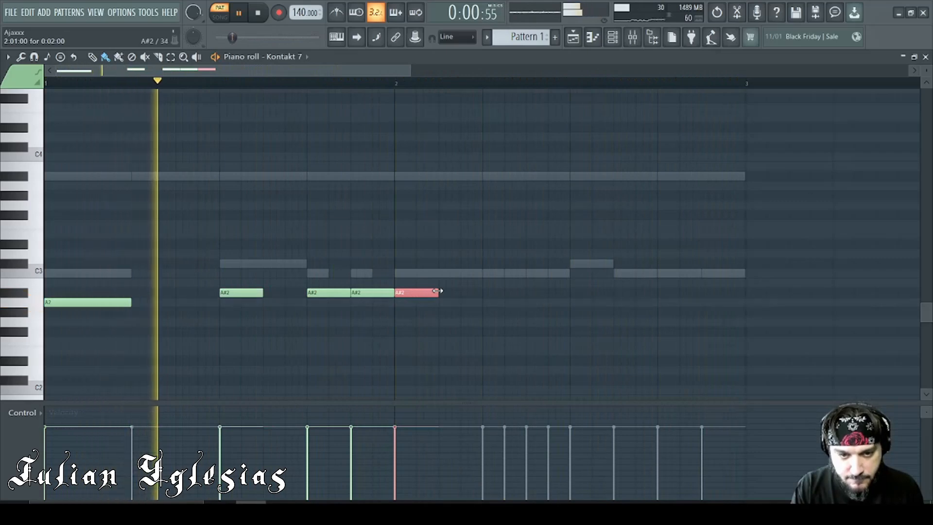
pyautogui.moveTo(438, 293); pyautogui.dragTo(481, 293)
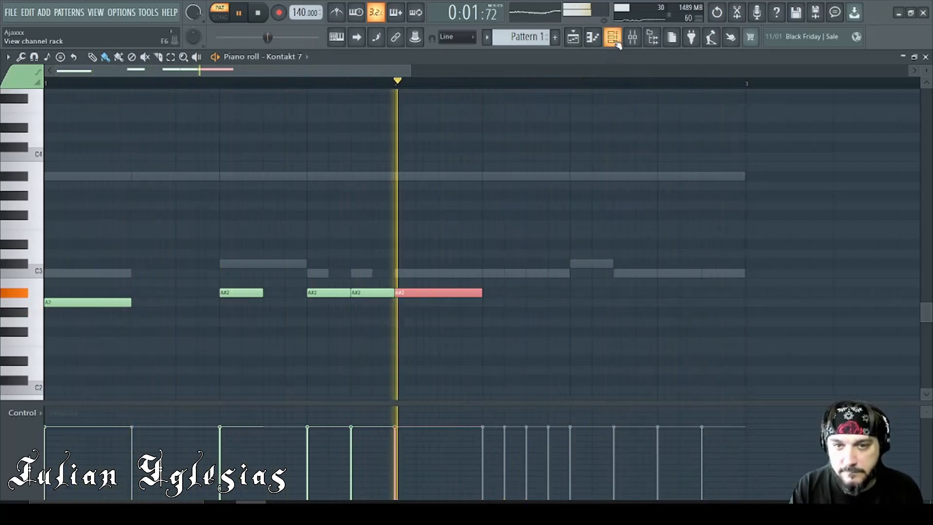
# - Show the channel rack over the mixer, stop playback and route the Kontakt 7 channel to mixer track 5
pyautogui.press('F6')
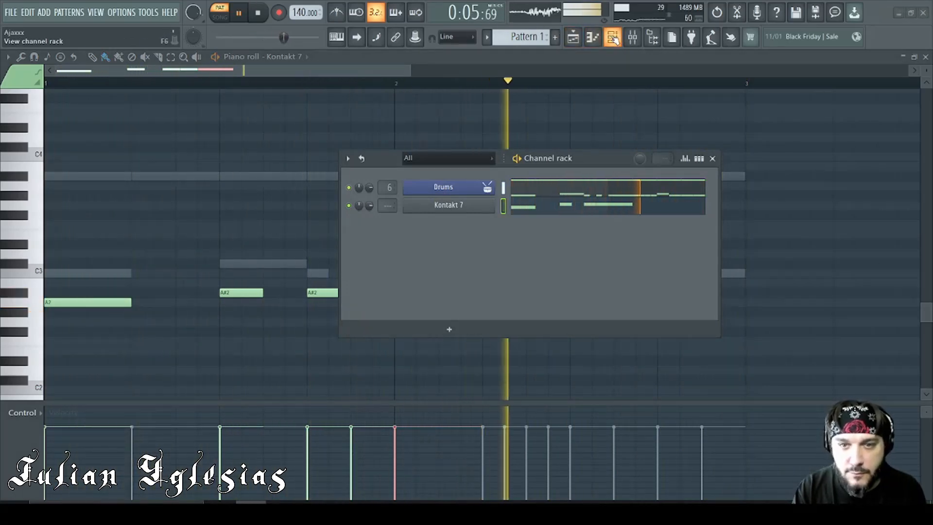
pyautogui.click(631, 37)
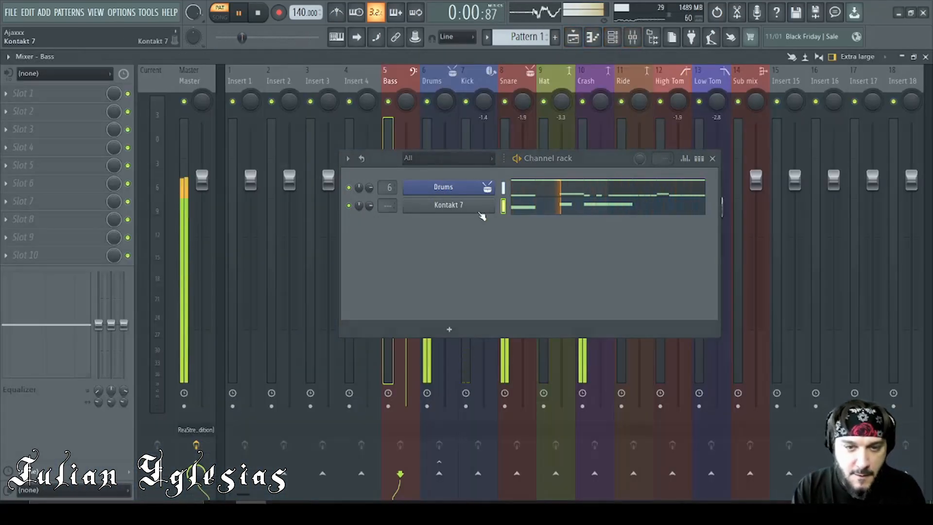
pyautogui.click(261, 13)
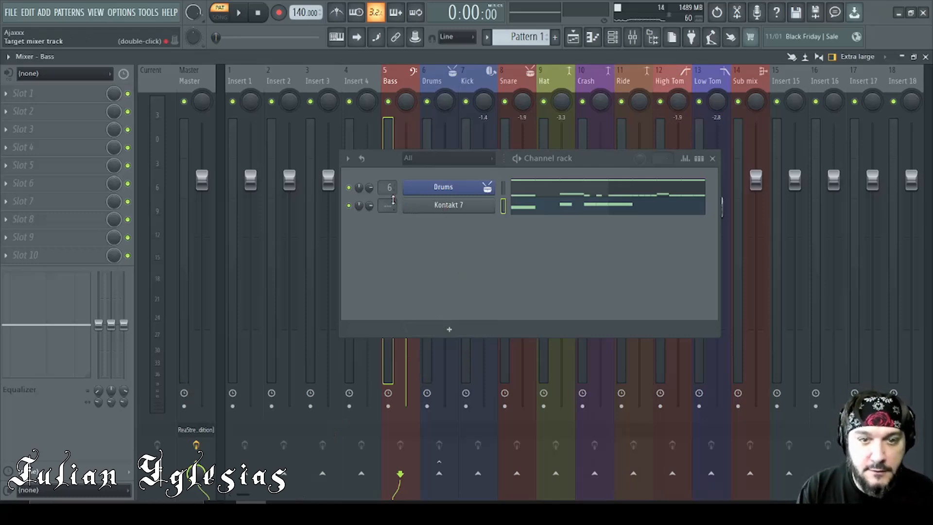
pyautogui.moveTo(387, 209)
pyautogui.mouseDown()
pyautogui.moveTo(387, 195)
pyautogui.moveTo(382, 217)
pyautogui.mouseUp()
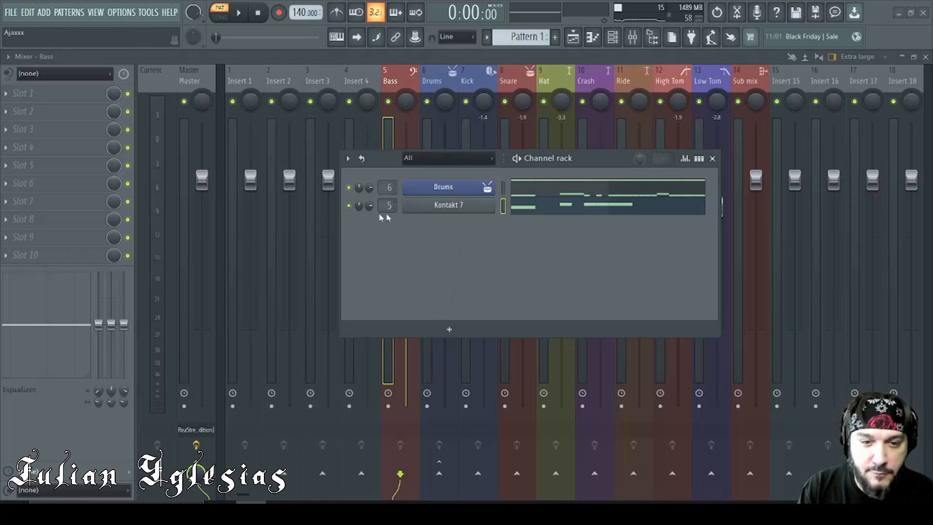
# - Apply the Bass name preset to the Kontakt 7 channel and close the channel rack to leave the mixer showing
pyautogui.rightClick(454, 210)
pyautogui.click(545, 233)
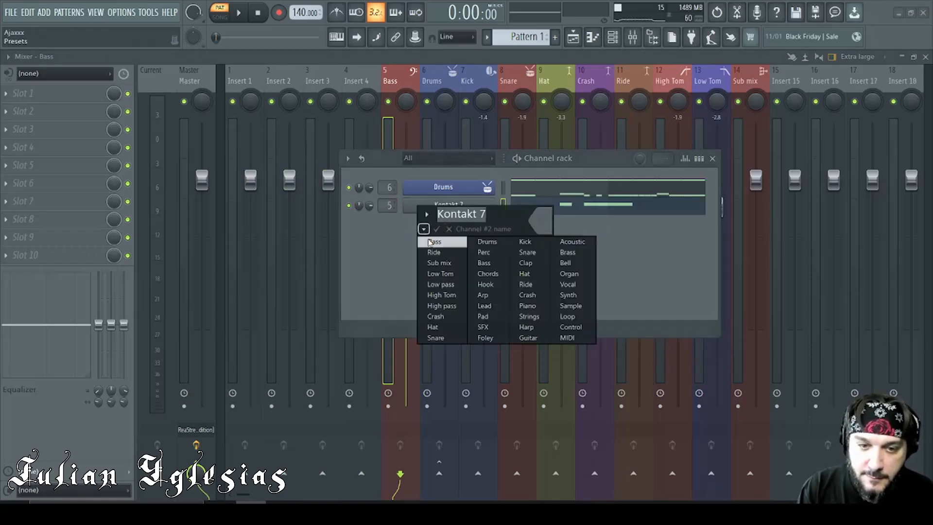
pyautogui.click(430, 242)
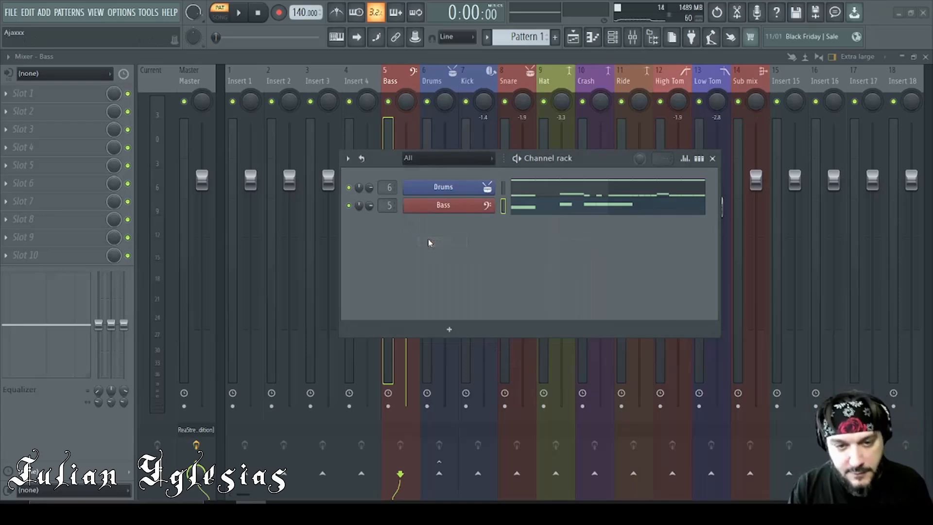
pyautogui.press('F5')
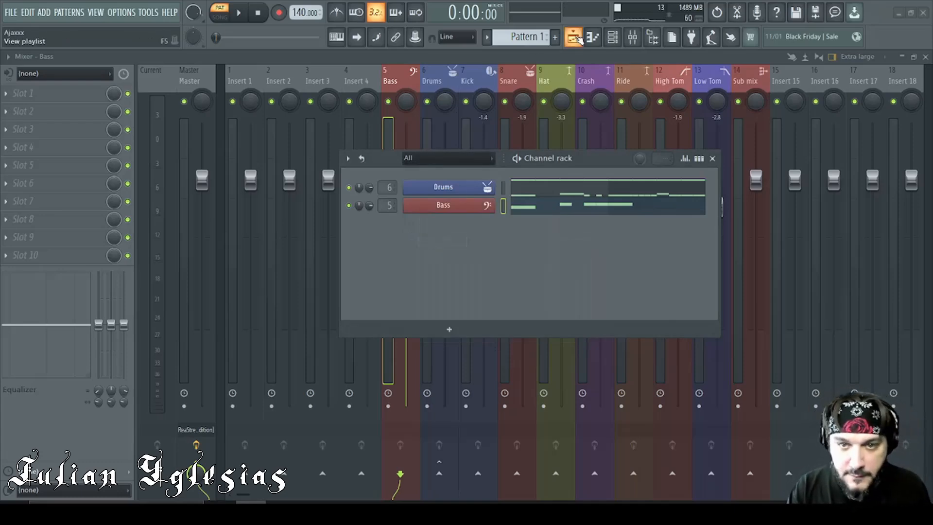
pyautogui.click(42, 81)
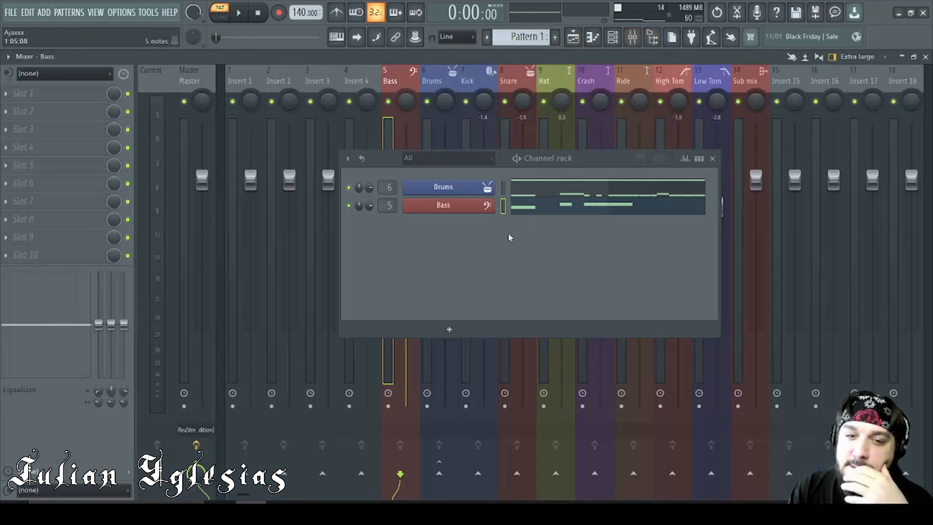
pyautogui.click(632, 36)
pyautogui.click(713, 158)
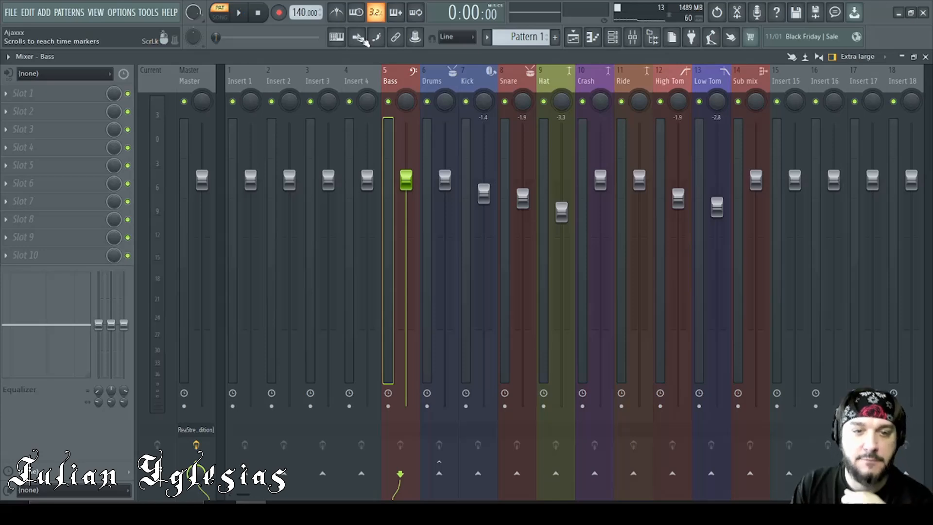
# - Apply the Guitar name preset to the empty mixer tracks 1 and 2
pyautogui.rightClick(244, 83)
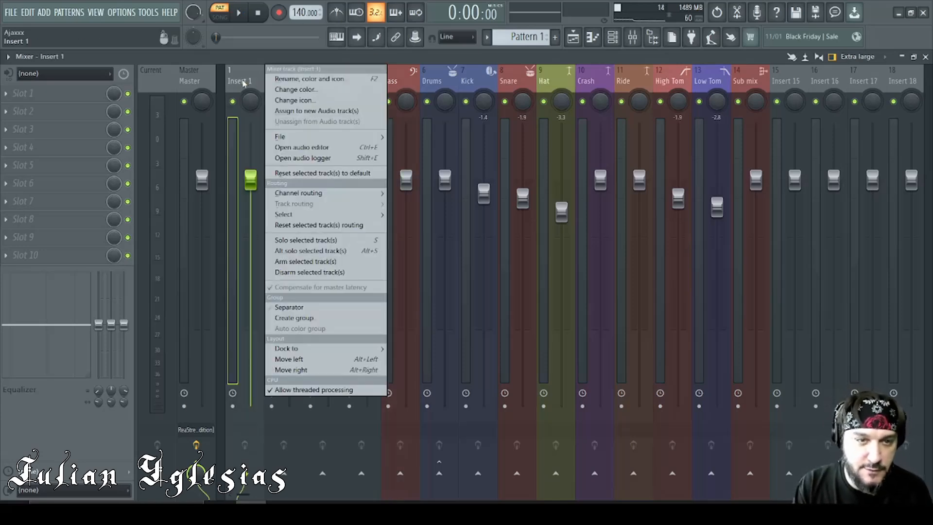
pyautogui.click(340, 79)
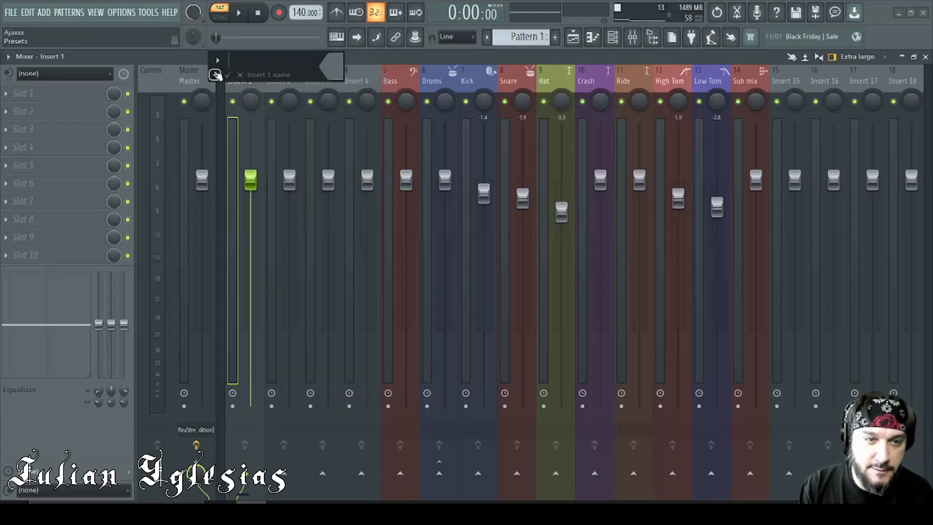
pyautogui.click(215, 75)
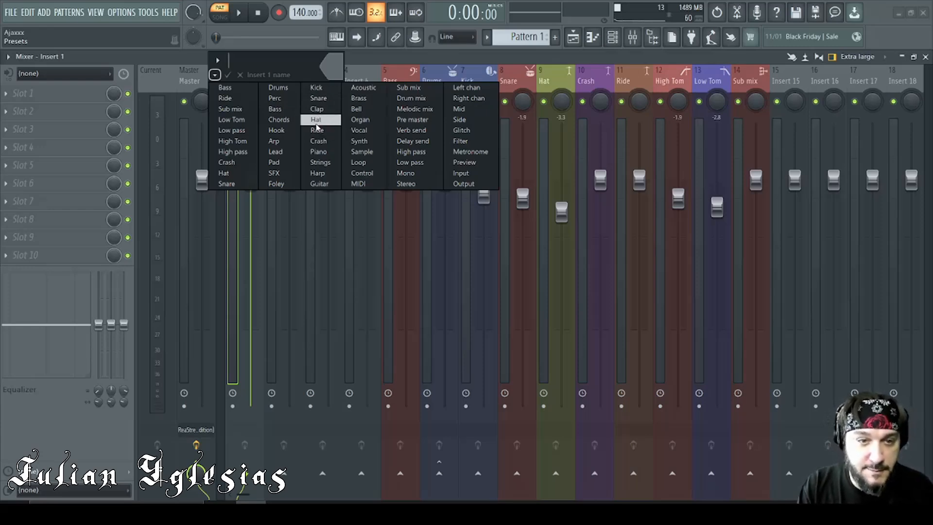
pyautogui.click(319, 184)
pyautogui.rightClick(279, 80)
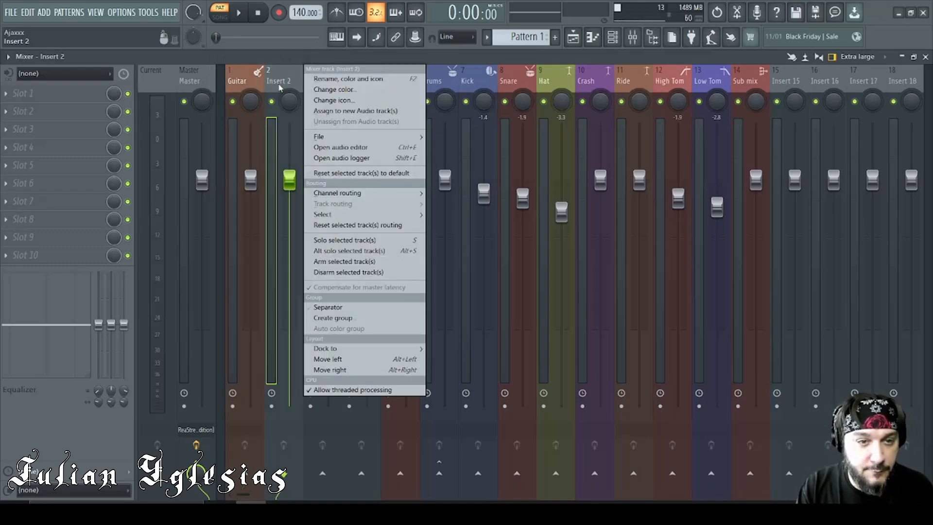
pyautogui.click(331, 76)
pyautogui.click(226, 82)
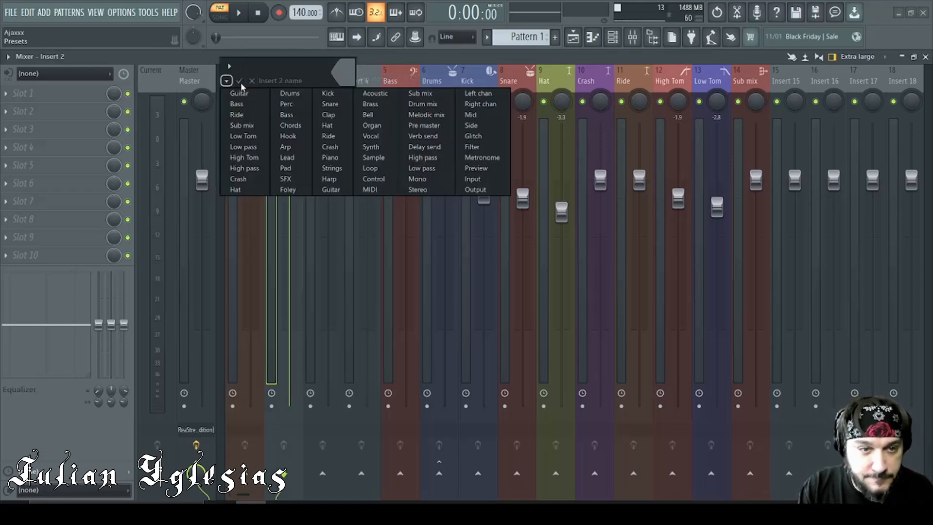
pyautogui.click(241, 91)
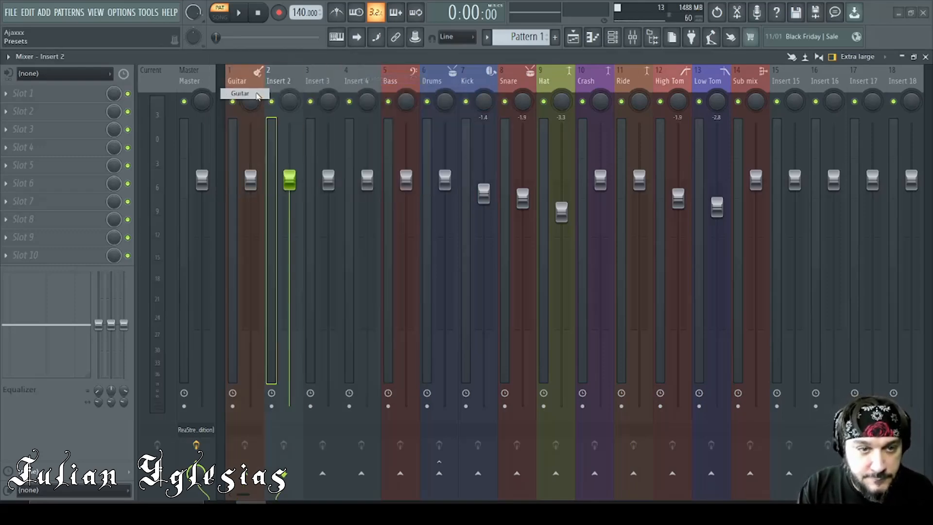
# - Move the empty mixer track Insert 3 past the Sub mix track to slot 14
pyautogui.click(316, 83)
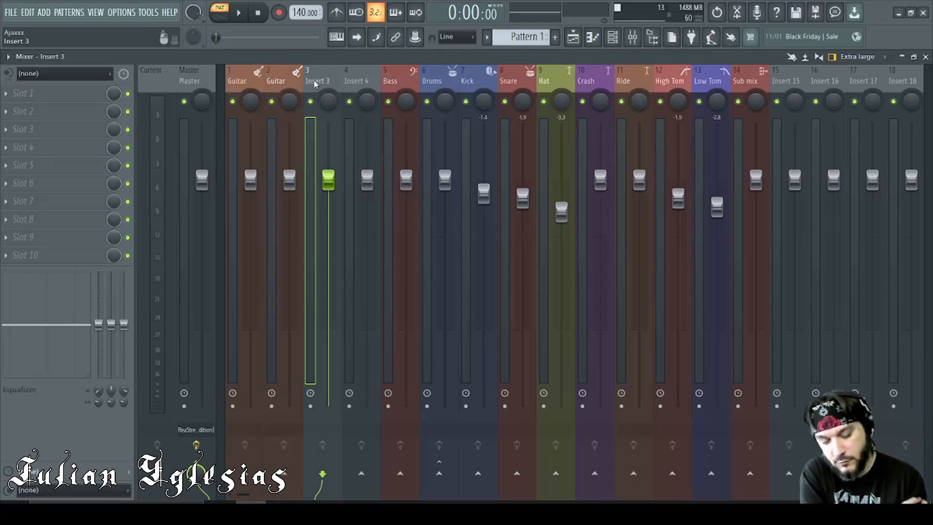
pyautogui.hotkey('alt', 'Right')
pyautogui.hotkey('alt', 'Right')
pyautogui.hotkey('alt', 'Right')
pyautogui.hotkey('alt', 'Right')
pyautogui.hotkey('alt', 'Right')
pyautogui.hotkey('alt', 'Right')
pyautogui.hotkey('alt', 'Right')
pyautogui.hotkey('alt', 'Right')
pyautogui.hotkey('alt', 'Right')
pyautogui.hotkey('alt', 'Right')
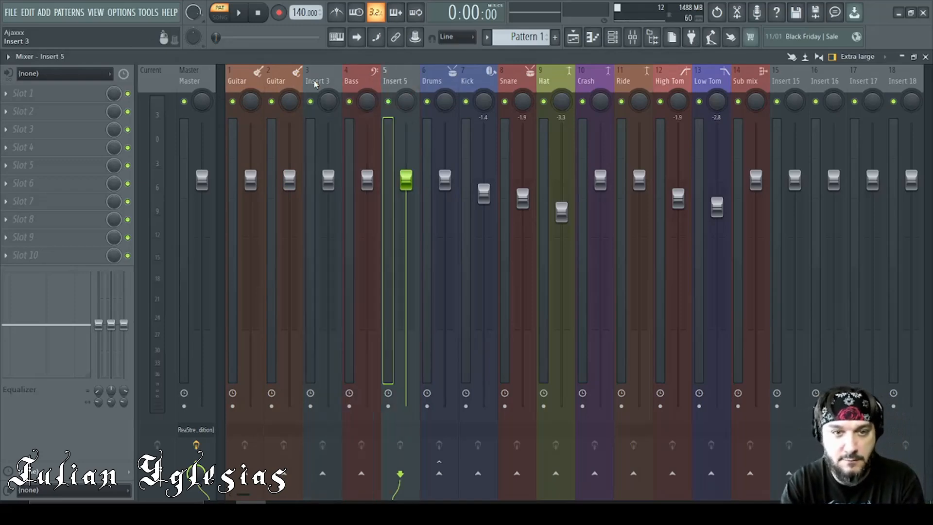
pyautogui.hotkey('alt', 'Right')
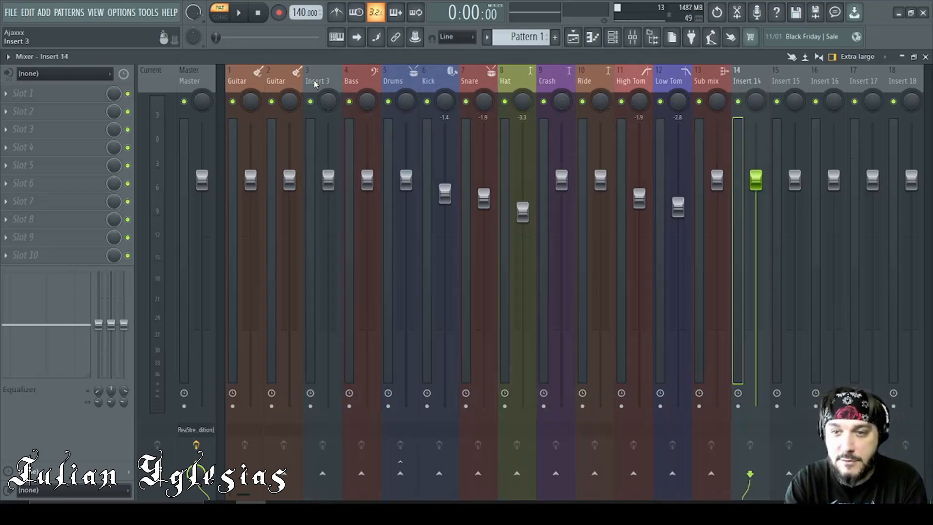
# - Move the remaining empty track between Guitar and Bass past the Sub mix track, then select Insert 13
pyautogui.hotkey('alt', 'Left')
pyautogui.hotkey('alt', 'Left')
pyautogui.hotkey('alt', 'Left')
pyautogui.hotkey('alt', 'Left')
pyautogui.hotkey('alt', 'Left')
pyautogui.hotkey('alt', 'Left')
pyautogui.hotkey('alt', 'Left')
pyautogui.hotkey('alt', 'Left')
pyautogui.hotkey('alt', 'Left')
pyautogui.hotkey('alt', 'Left')
pyautogui.hotkey('alt', 'Left')
pyautogui.hotkey('alt', 'Left')
pyautogui.hotkey('alt', 'Right')
pyautogui.hotkey('alt', 'Right')
pyautogui.hotkey('alt', 'Right')
pyautogui.hotkey('alt', 'Right')
pyautogui.hotkey('alt', 'Right')
pyautogui.hotkey('alt', 'Right')
pyautogui.hotkey('alt', 'Right')
pyautogui.hotkey('alt', 'Right')
pyautogui.hotkey('alt', 'Right')
pyautogui.hotkey('alt', 'Right')
pyautogui.hotkey('alt', 'Right')
pyautogui.hotkey('alt', 'Right')
pyautogui.hotkey('alt', 'Right')
pyautogui.hotkey('alt', 'Right')
pyautogui.hotkey('alt', 'Right')
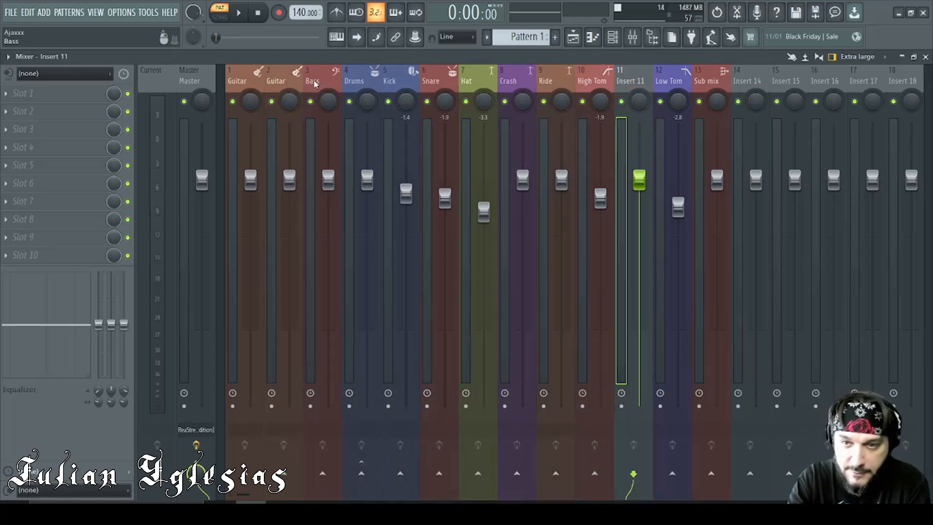
pyautogui.hotkey('alt', 'Left')
pyautogui.hotkey('alt', 'Left')
pyautogui.hotkey('alt', 'Left')
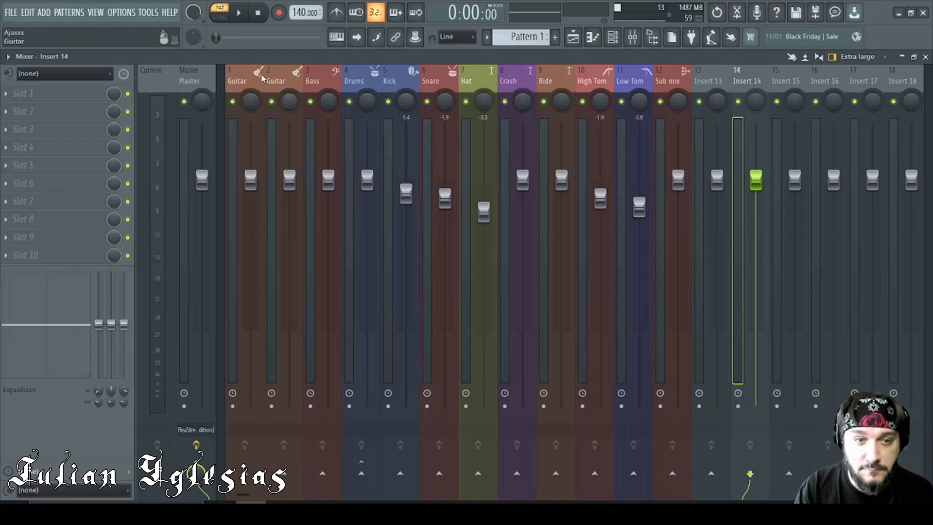
pyautogui.press('Left')
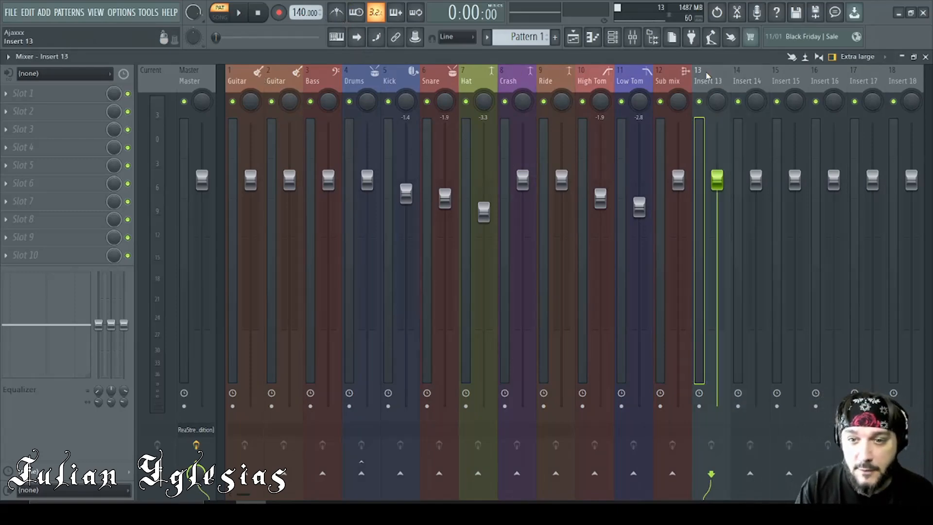
# - Rename the second Guitar mixer track as Guitar Mix
pyautogui.rightClick(282, 84)
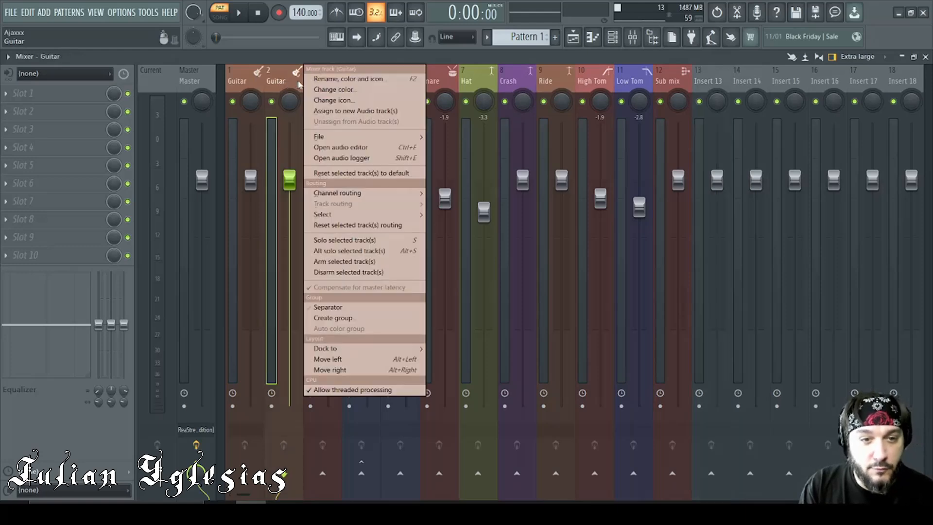
pyautogui.click(307, 81)
pyautogui.click(260, 66)
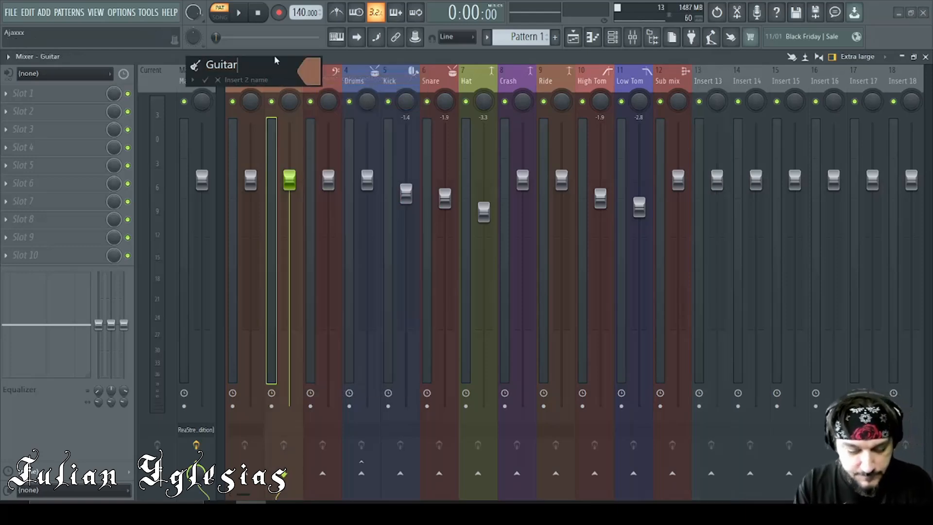
pyautogui.write('Mix')
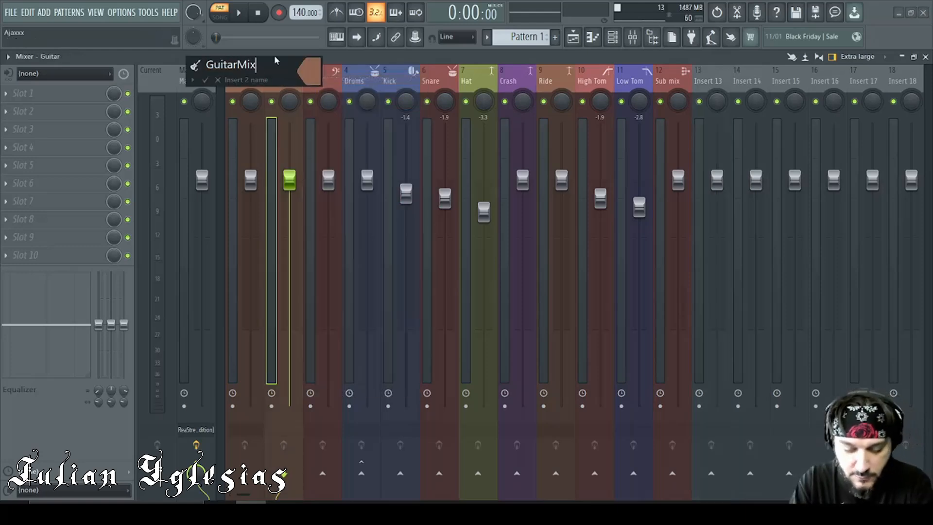
pyautogui.press('Left')
pyautogui.press('Left')
pyautogui.press('Left')
pyautogui.press('Return')
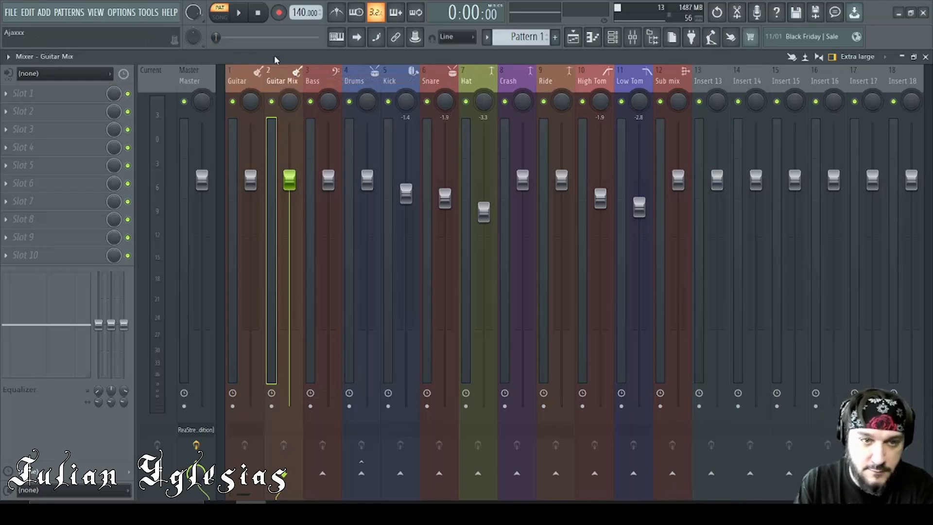
# - Apply the Guitar preset to mixer track 13 and rename it Guitar 2
pyautogui.rightClick(712, 81)
pyautogui.click(738, 79)
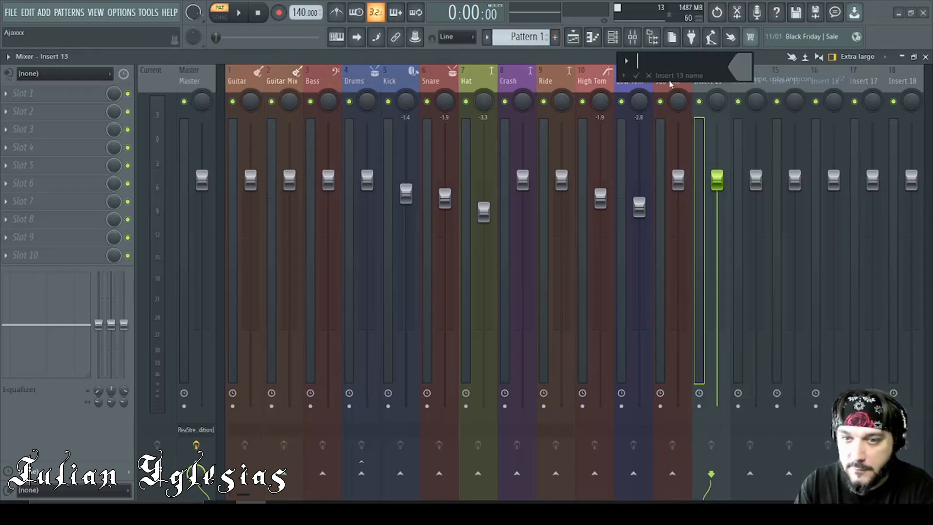
pyautogui.click(623, 75)
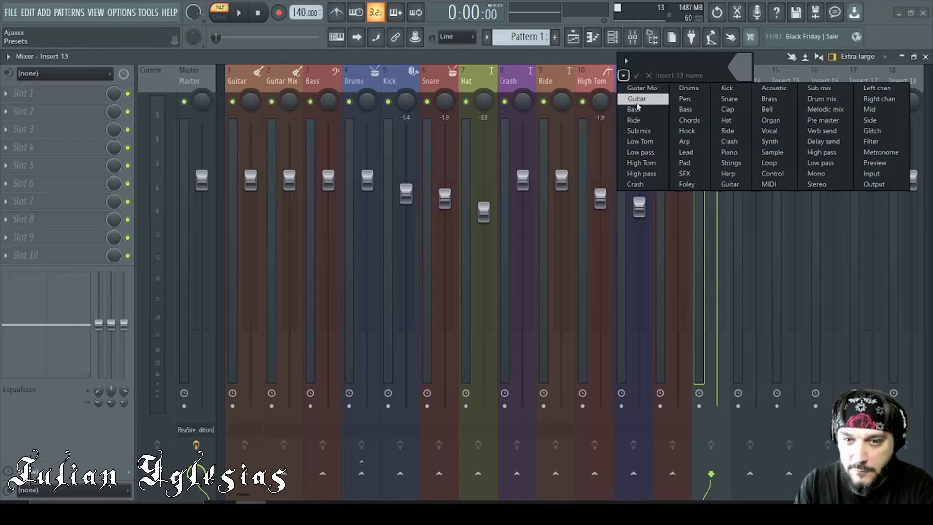
pyautogui.click(637, 103)
pyautogui.rightClick(719, 85)
pyautogui.click(753, 79)
pyautogui.click(703, 63)
pyautogui.write('2')
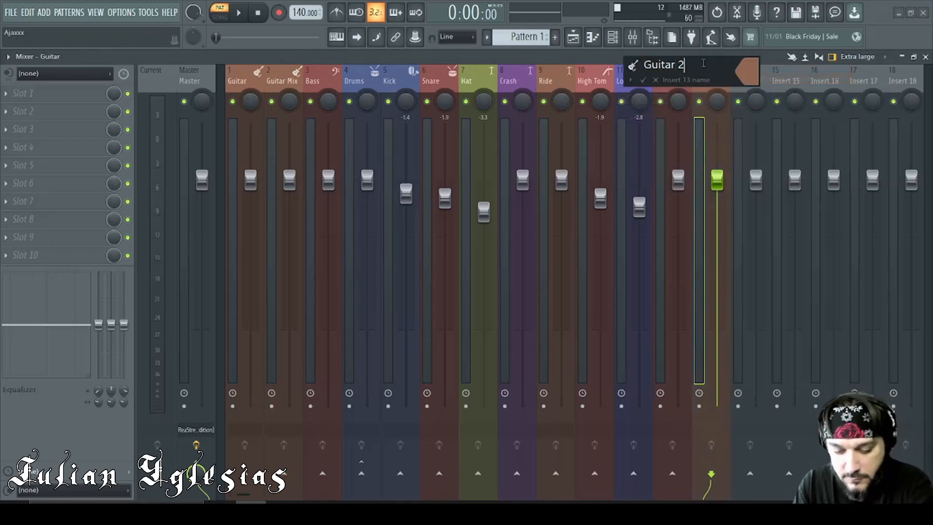
pyautogui.press('Return')
# - Move the Guitar 2 track to slot 2, between Guitar and Guitar Mix
pyautogui.hotkey('alt', 'Left')
pyautogui.hotkey('alt', 'Left')
pyautogui.hotkey('alt', 'Left')
pyautogui.hotkey('alt', 'Left')
pyautogui.hotkey('alt', 'Left')
pyautogui.hotkey('alt', 'Left')
pyautogui.hotkey('alt', 'Left')
pyautogui.hotkey('alt', 'Left')
pyautogui.hotkey('alt', 'Left')
pyautogui.hotkey('alt', 'Left')
pyautogui.hotkey('alt', 'Left')
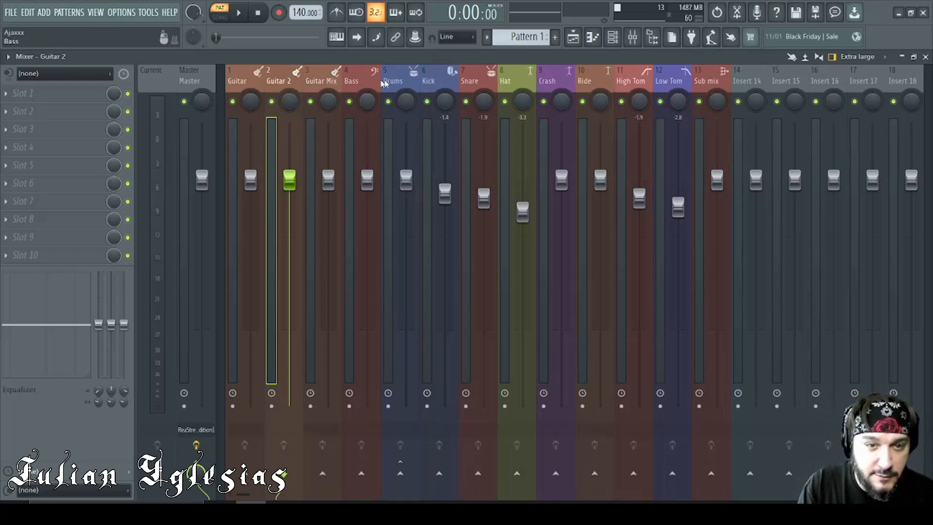
# - Rename the Guitar track in slot 1 as Guitar 1
pyautogui.rightClick(242, 83)
pyautogui.click(287, 79)
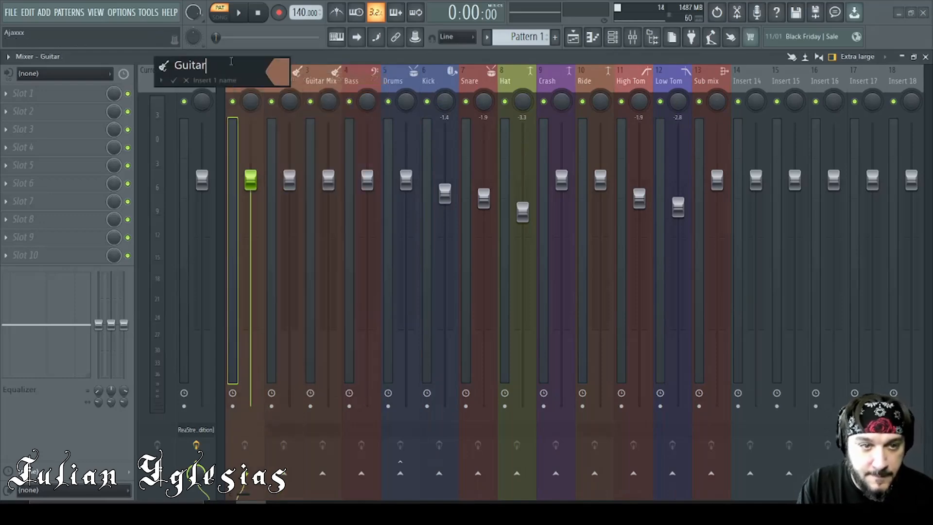
pyautogui.write('1')
pyautogui.press('Return')
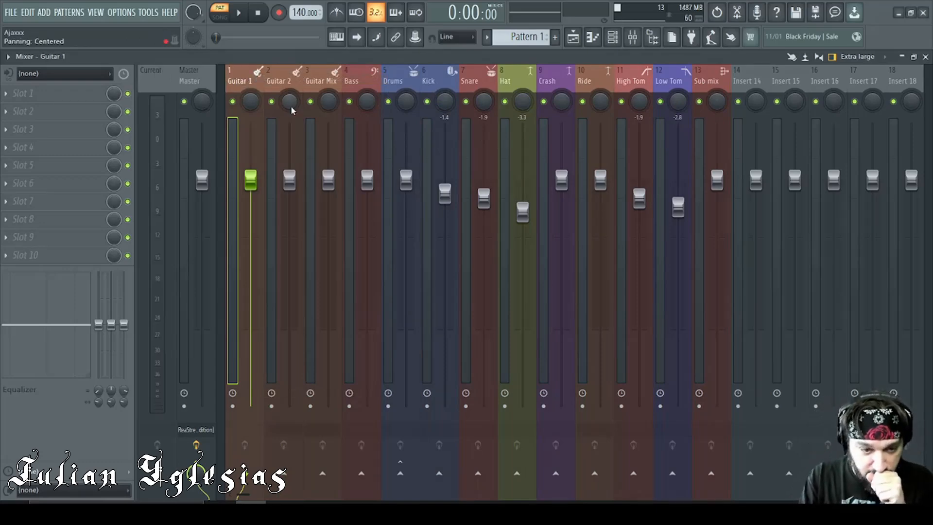
# - Route the Guitar 1 and Guitar 2 tracks only to the Guitar Mix track
pyautogui.rightClick(329, 479)
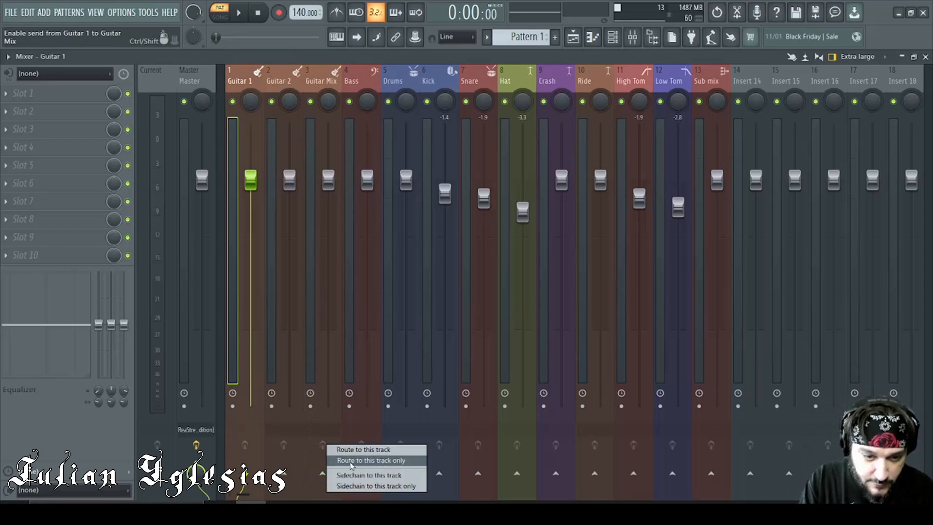
pyautogui.click(353, 460)
pyautogui.click(286, 85)
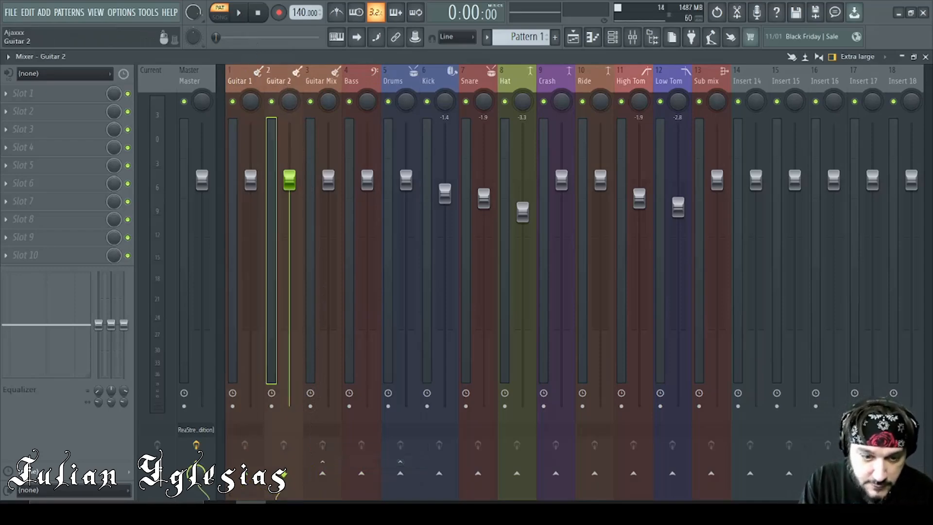
pyautogui.rightClick(322, 474)
pyautogui.click(352, 460)
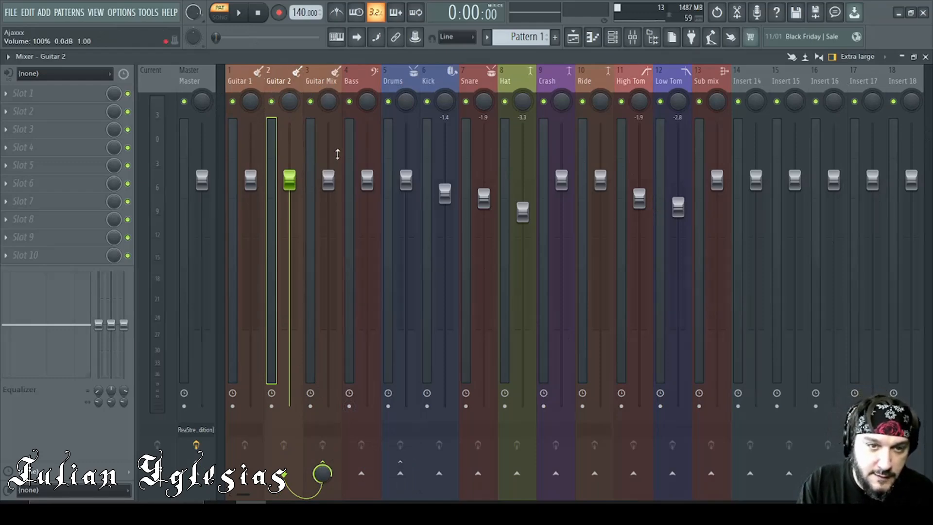
# - Apply the Input name preset to mixer track 14
pyautogui.click(744, 84)
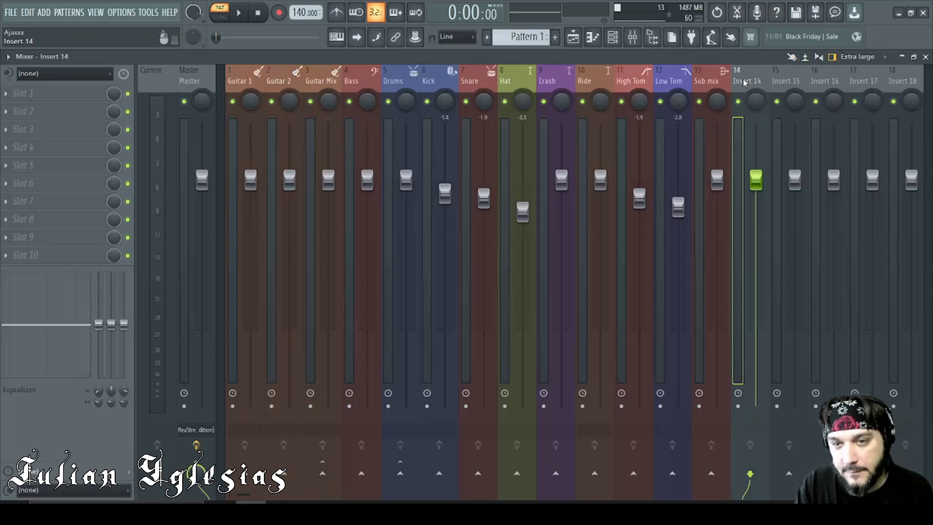
pyautogui.rightClick(744, 83)
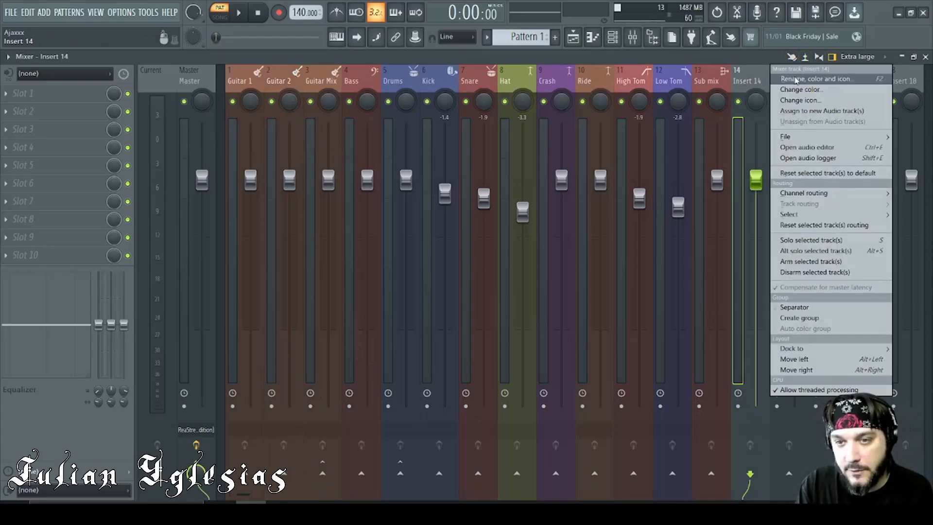
pyautogui.click(796, 79)
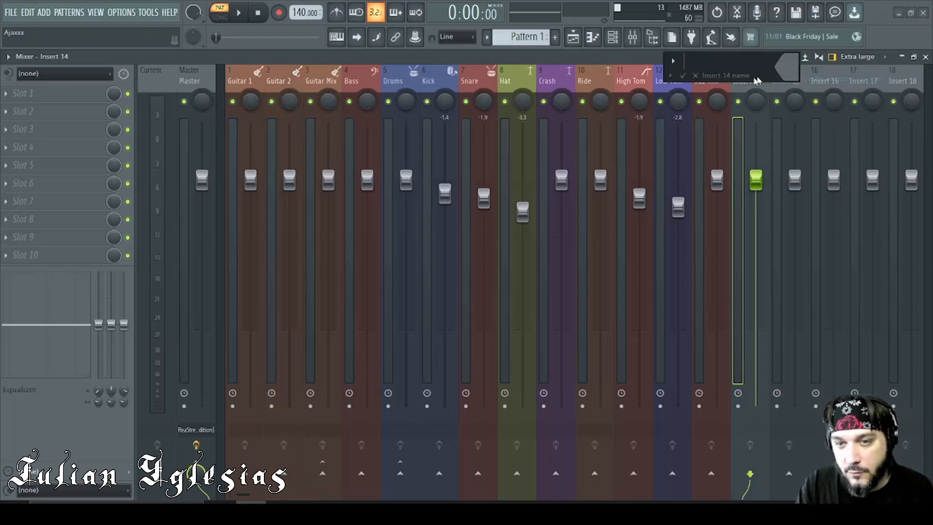
pyautogui.click(670, 75)
pyautogui.click(897, 173)
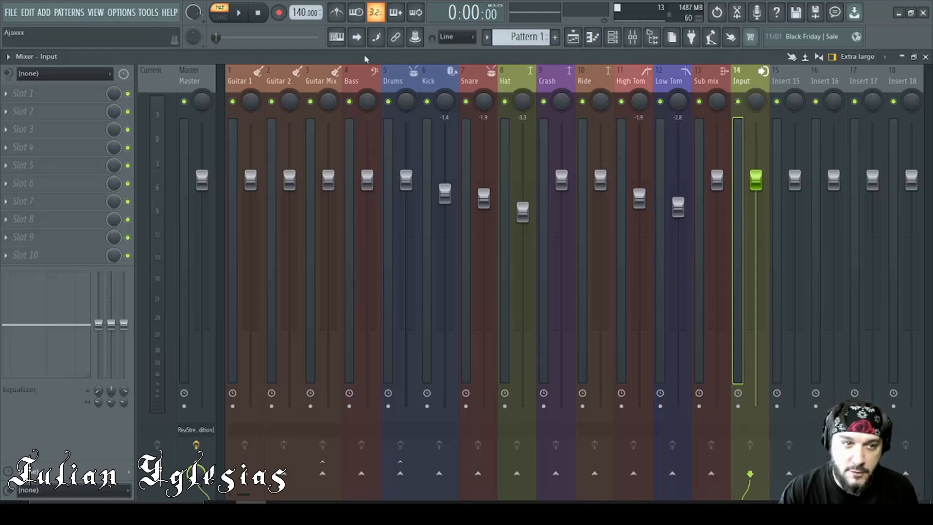
# - Set the Input mixer track's audio source to mono Input 2 and its recording point to Post track
pyautogui.click(50, 77)
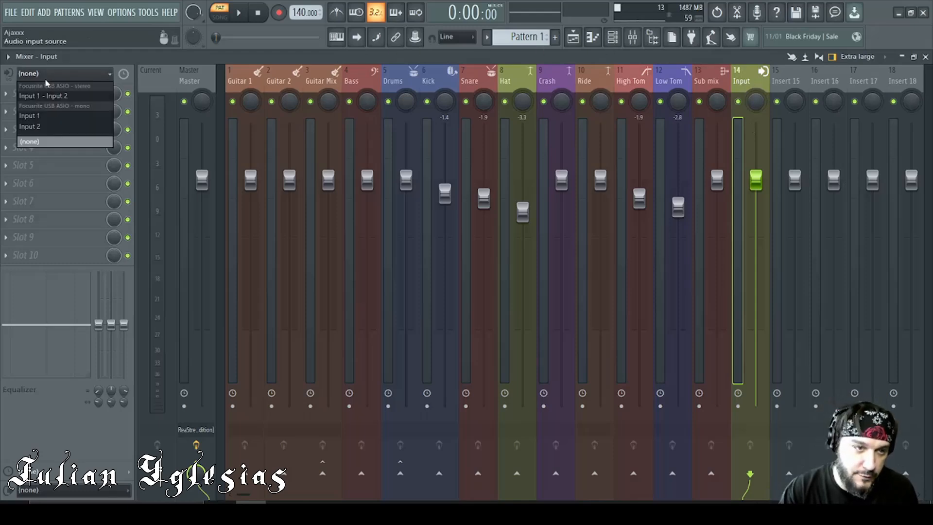
pyautogui.click(46, 127)
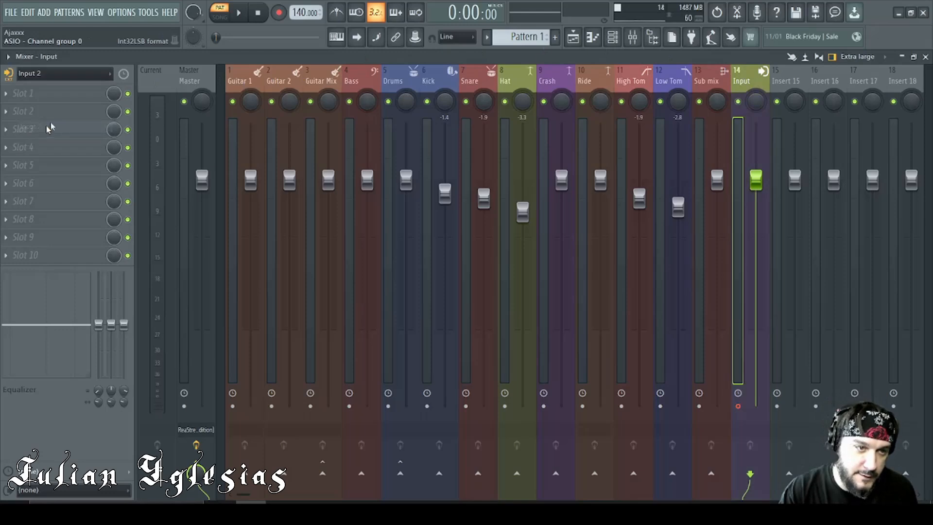
pyautogui.rightClick(8, 78)
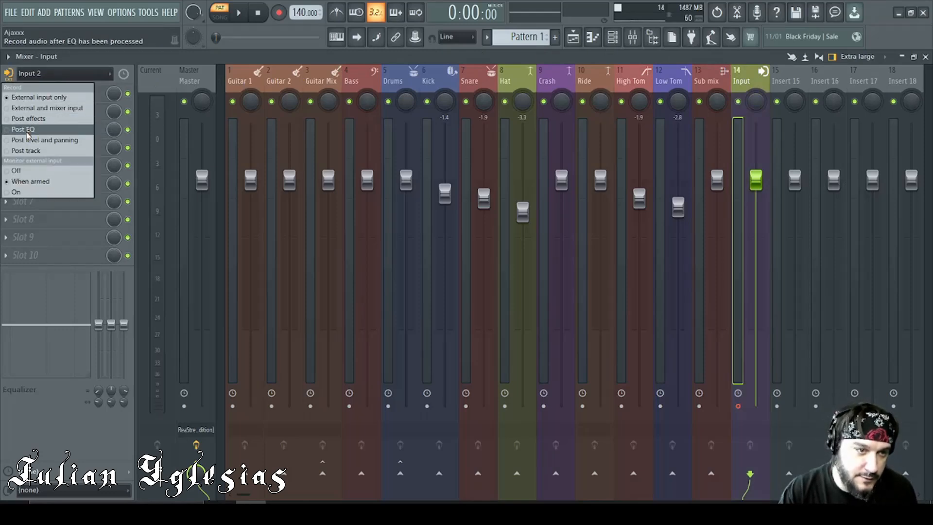
pyautogui.click(35, 150)
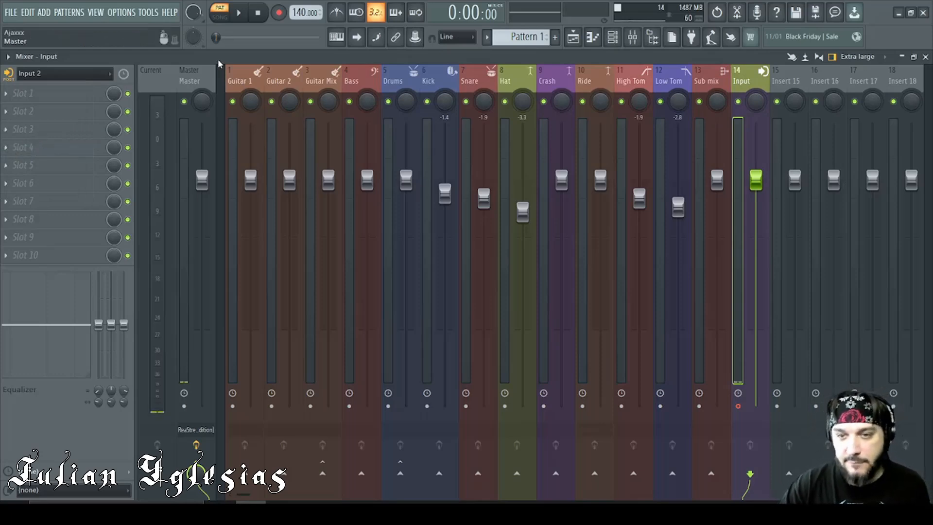
# - Load the Soldano SLO-100 amp plugin into effect slot 1 of the Input track
pyautogui.click(9, 94)
pyautogui.click(9, 96)
pyautogui.click(9, 96)
pyautogui.click(9, 96)
pyautogui.click(8, 96)
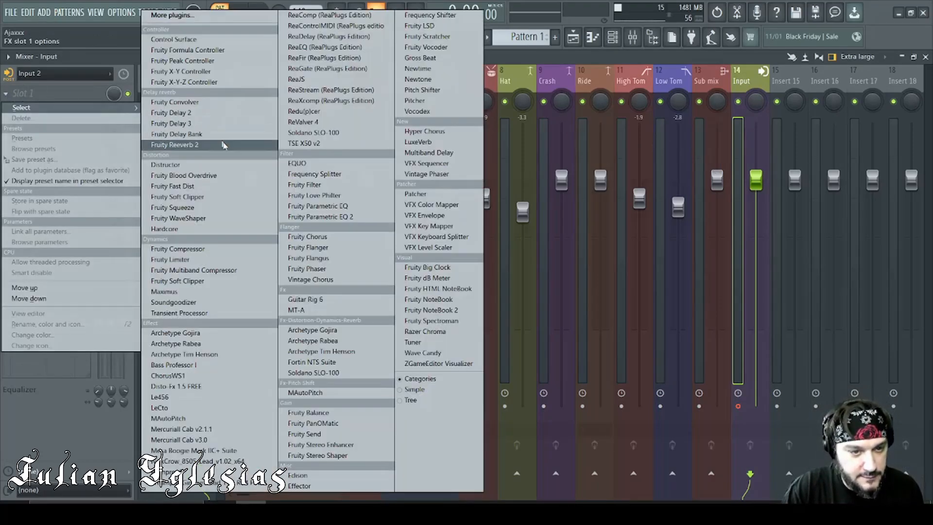
pyautogui.click(359, 375)
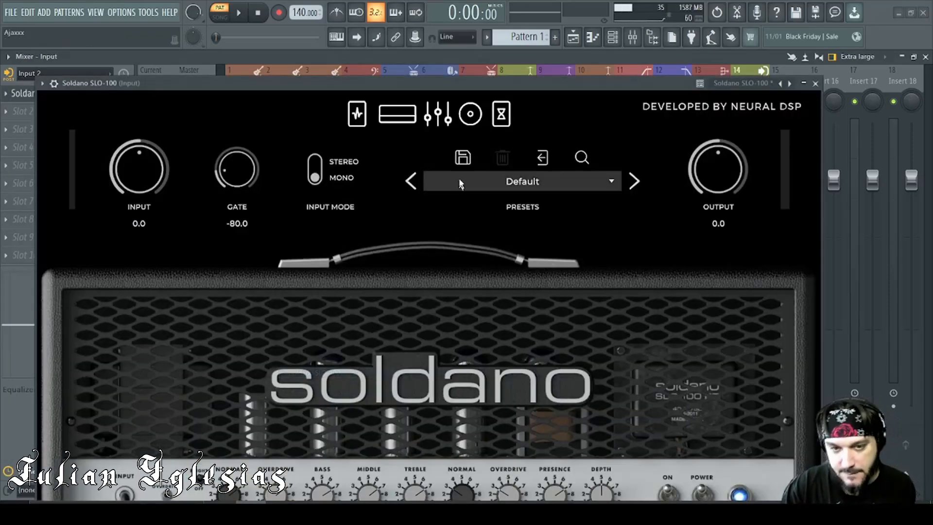
# - Load the user preset Bruce Gain in Soldano SLO-100 and raise its input level to -10.4
pyautogui.click(600, 185)
pyautogui.moveTo(485, 270)
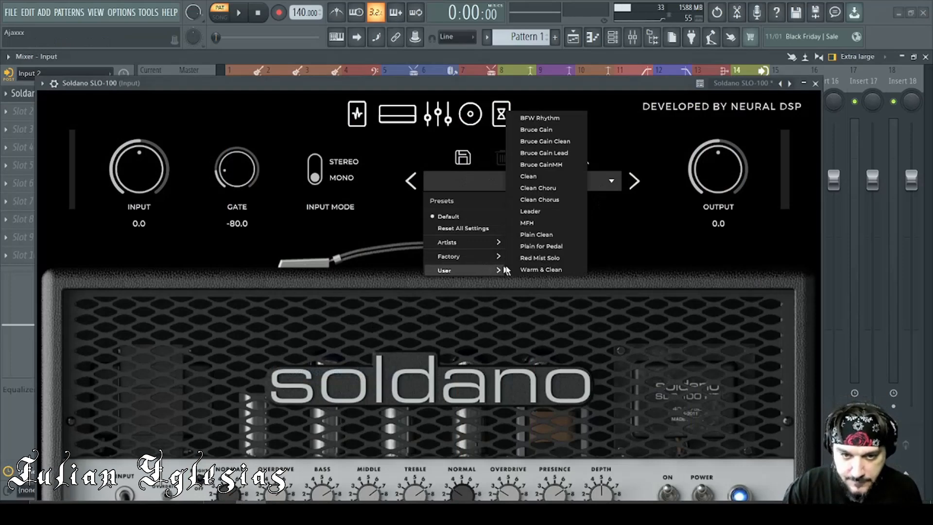
pyautogui.click(551, 129)
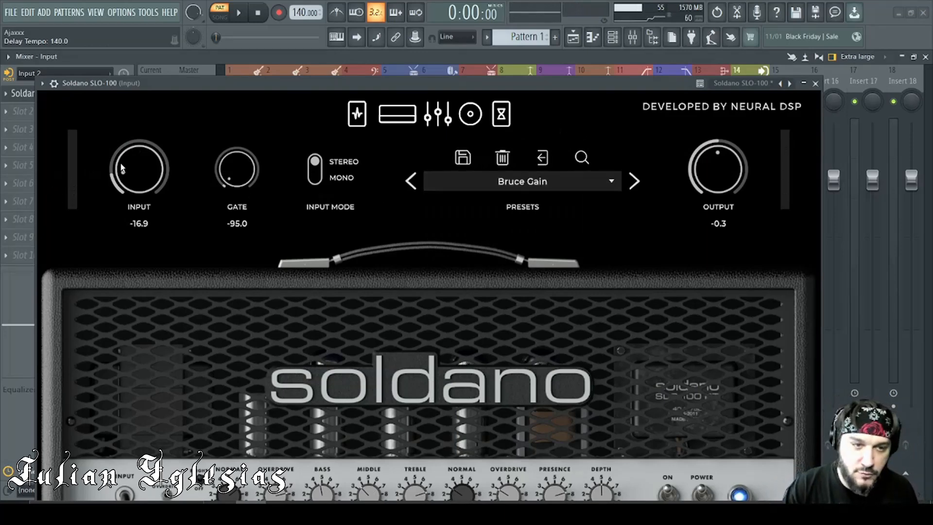
pyautogui.moveTo(147, 169); pyautogui.dragTo(156, 152)
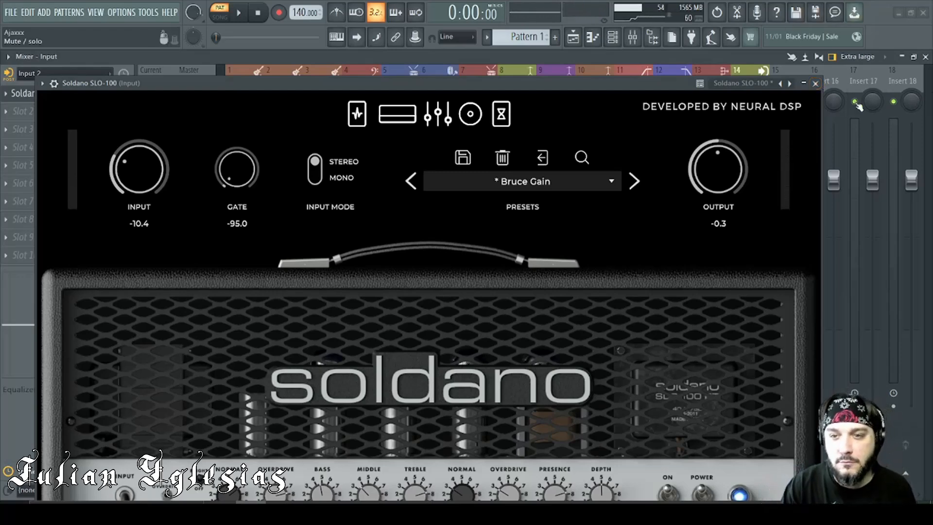
pyautogui.click(816, 83)
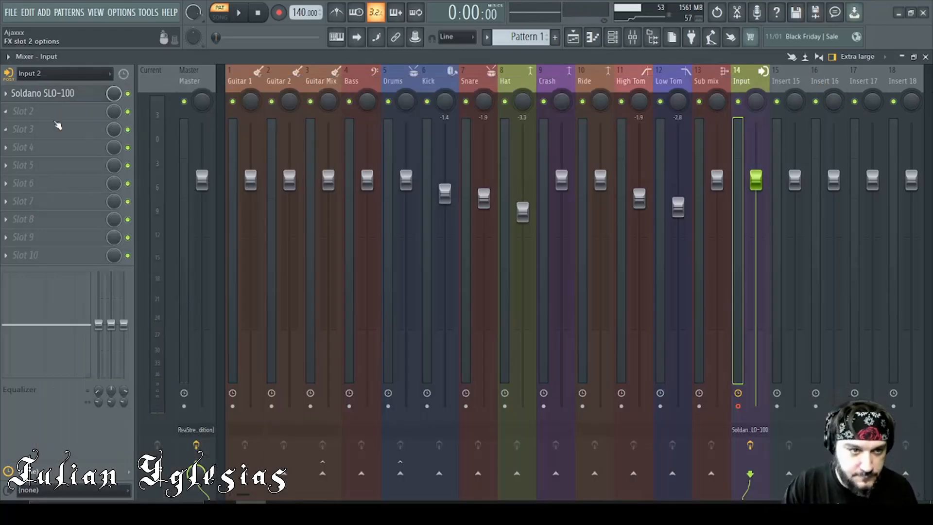
# - Add the ChorusWS1 effect to slot 2 of the Input track and load its saved "untitled" preset
pyautogui.click(7, 114)
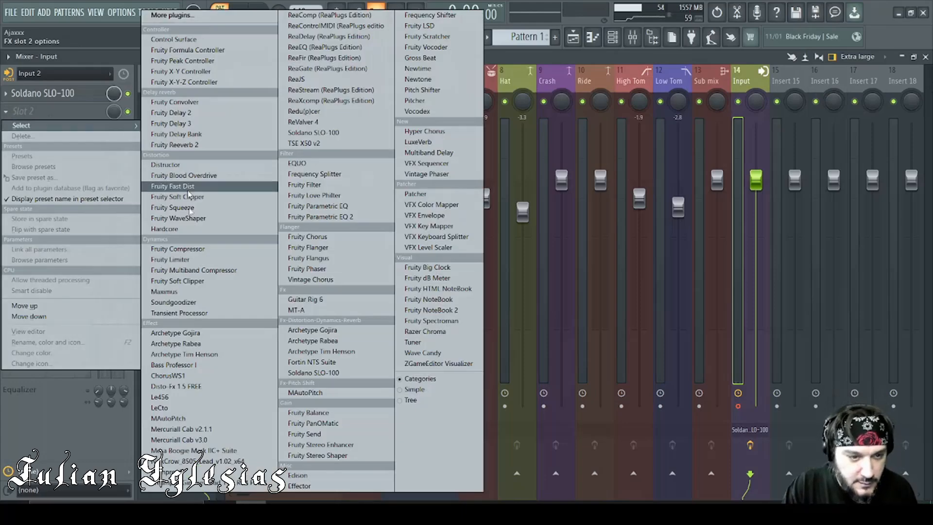
pyautogui.click(206, 377)
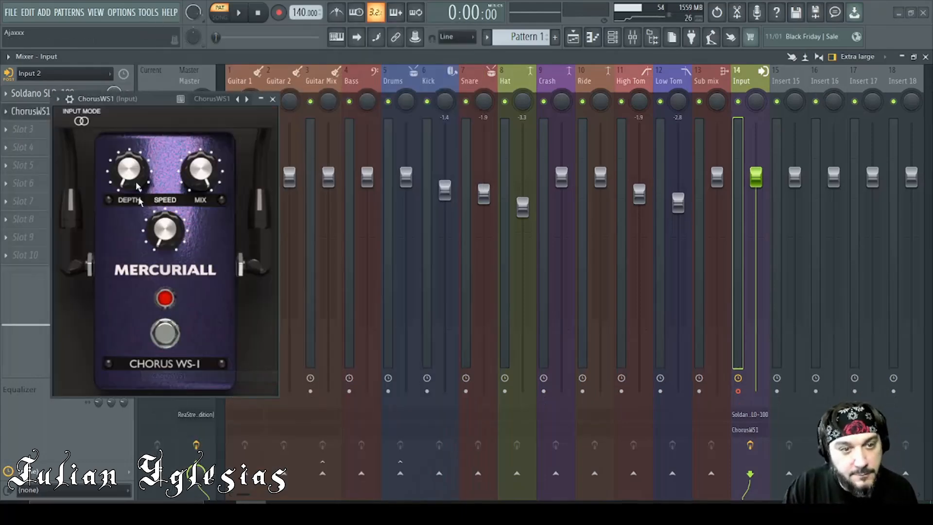
pyautogui.click(57, 99)
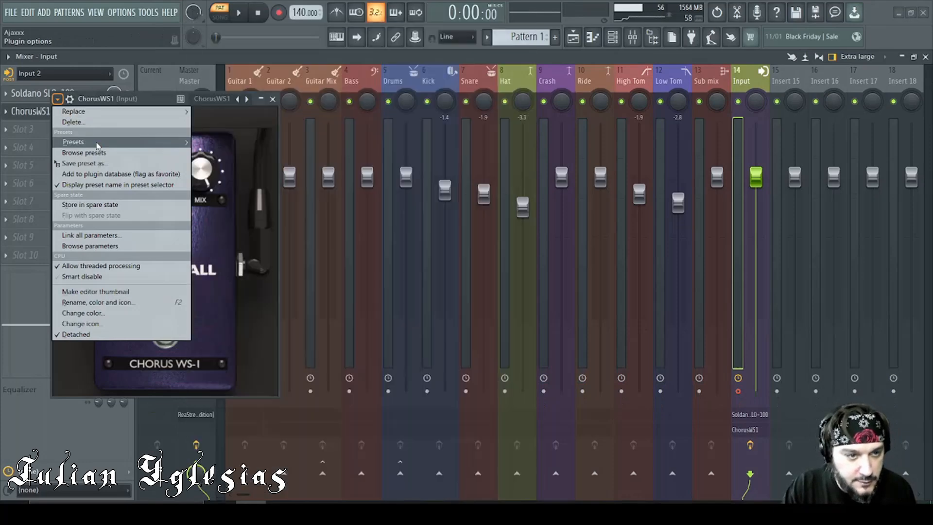
pyautogui.moveTo(97, 144)
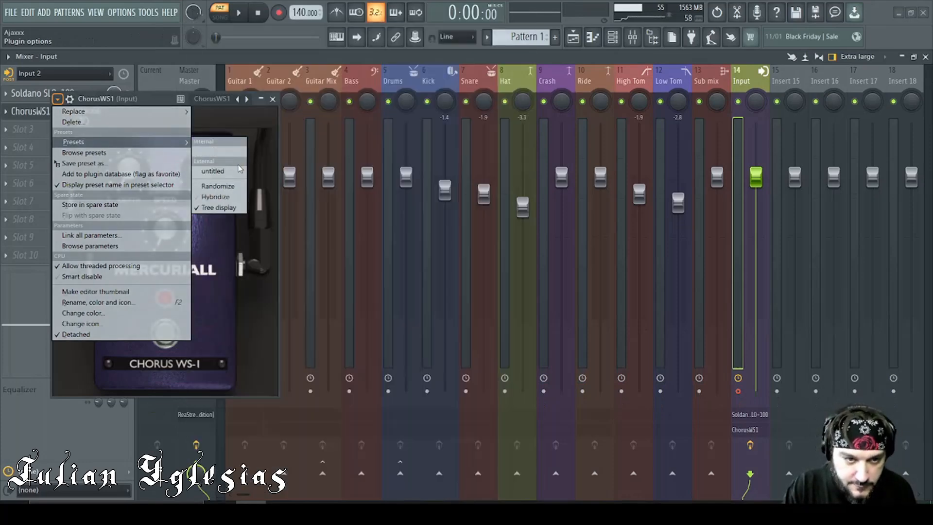
pyautogui.click(223, 174)
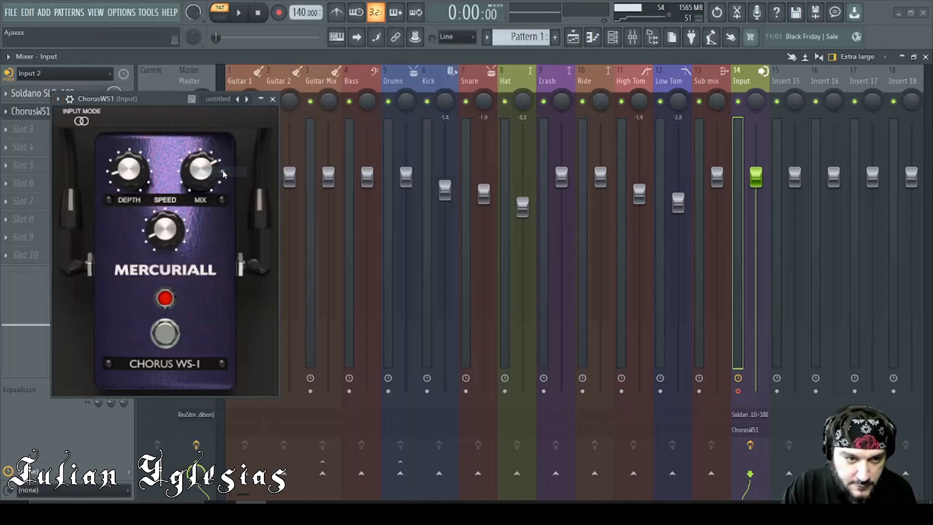
pyautogui.click(274, 99)
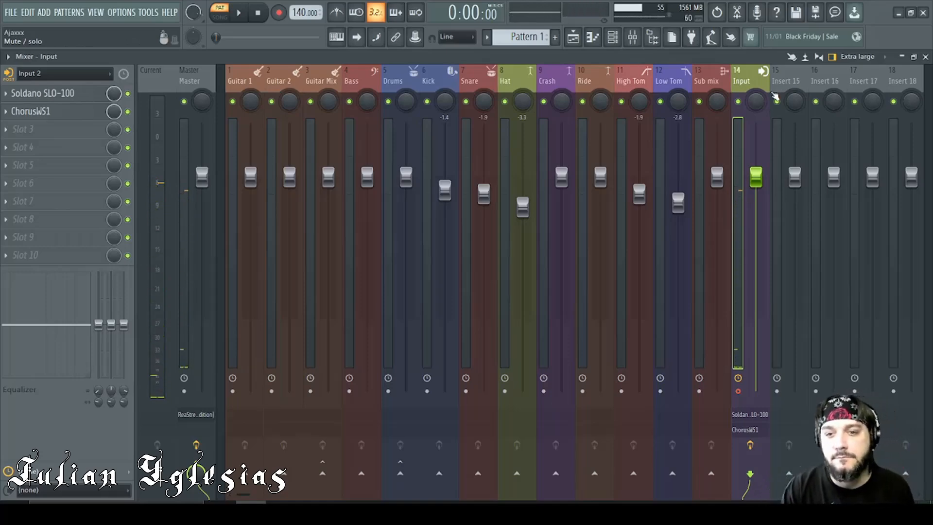
pyautogui.moveTo(761, 180); pyautogui.dragTo(761, 183)
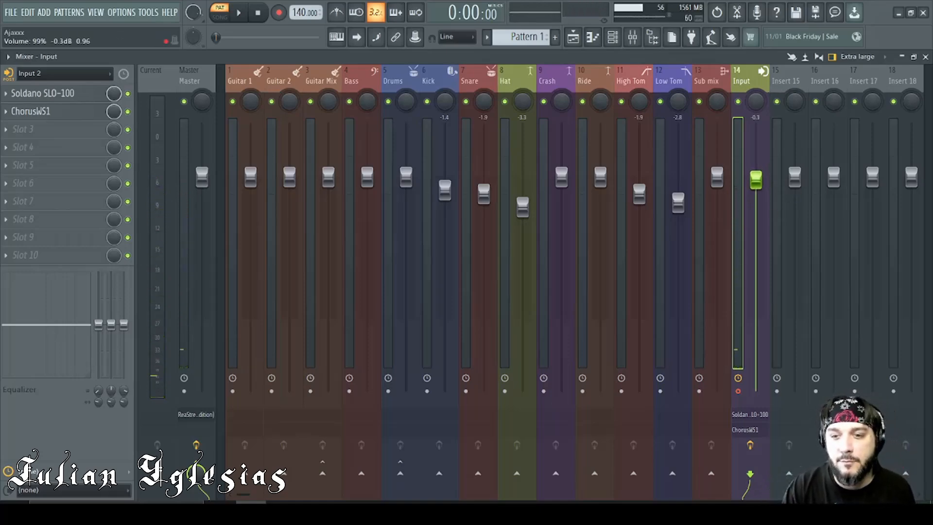
pyautogui.rightClick(761, 183)
pyautogui.click(783, 187)
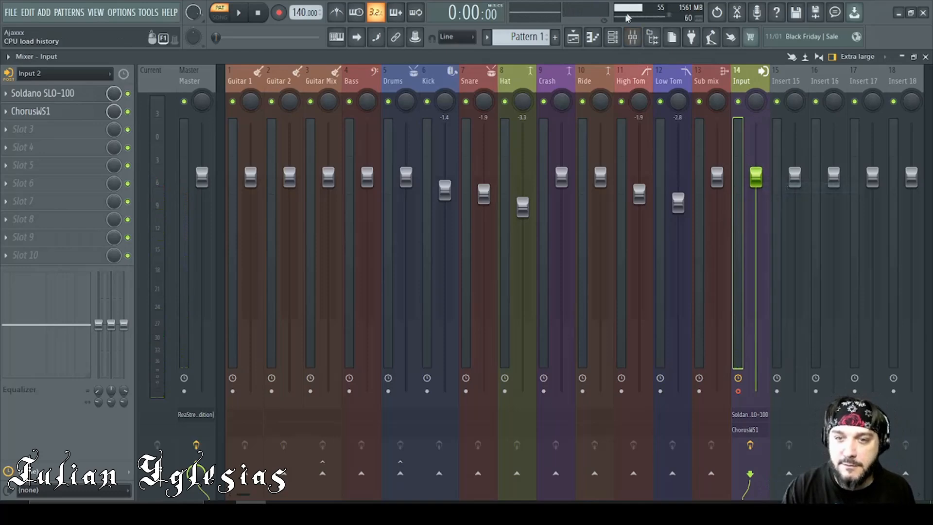
# - Bring up the channel rack and play Pattern 1 to hear its drums and bass
pyautogui.click(627, 42)
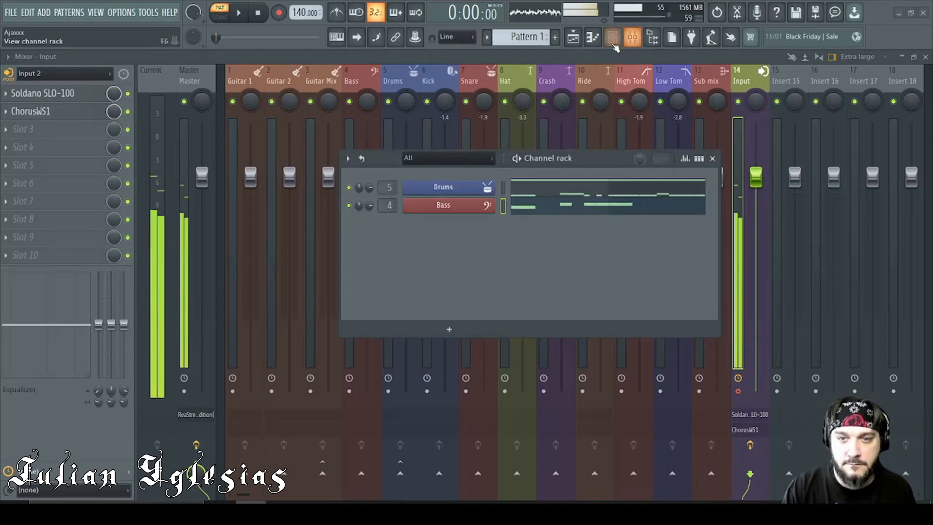
pyautogui.click(238, 13)
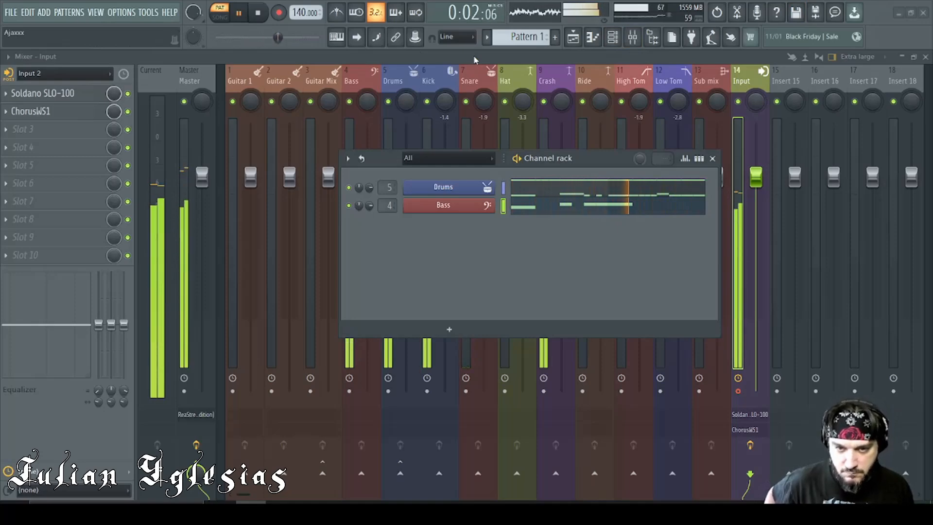
pyautogui.press('space')
pyautogui.click(613, 37)
# - Place two consecutive Pattern 1 clips on Track 1 of the playlist, spanning bar 2 to bar 6
pyautogui.click(573, 37)
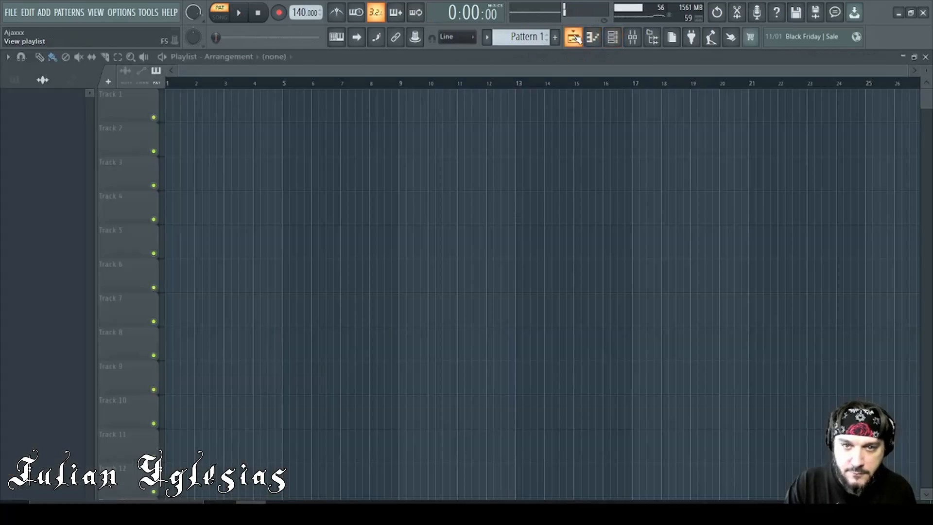
pyautogui.click(30, 84)
pyautogui.click(64, 103)
pyautogui.moveTo(173, 100); pyautogui.dragTo(270, 105)
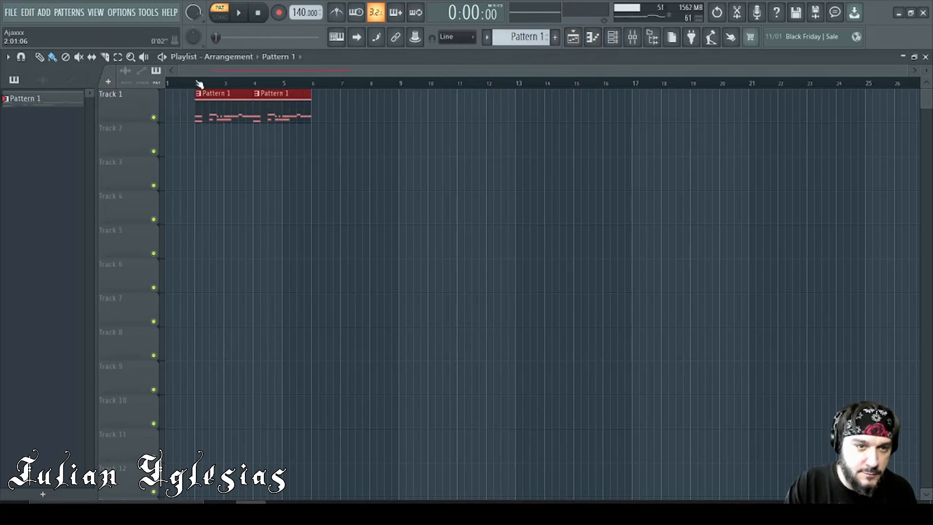
pyautogui.scroll(3, 200, 81)
pyautogui.moveTo(217, 72); pyautogui.dragTo(181, 72)
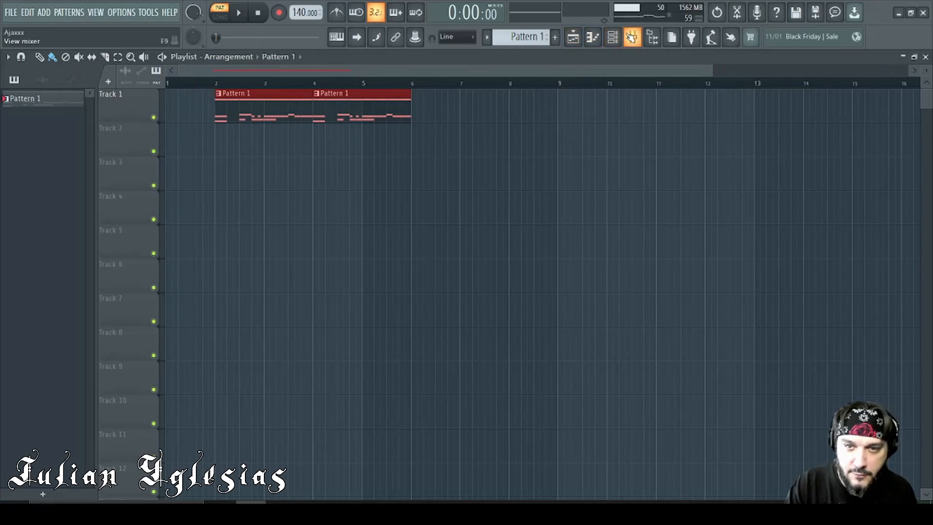
# - Exclude notes from the recording filter so that only audio is recorded from the armed Input track
pyautogui.click(632, 36)
pyautogui.click(738, 390)
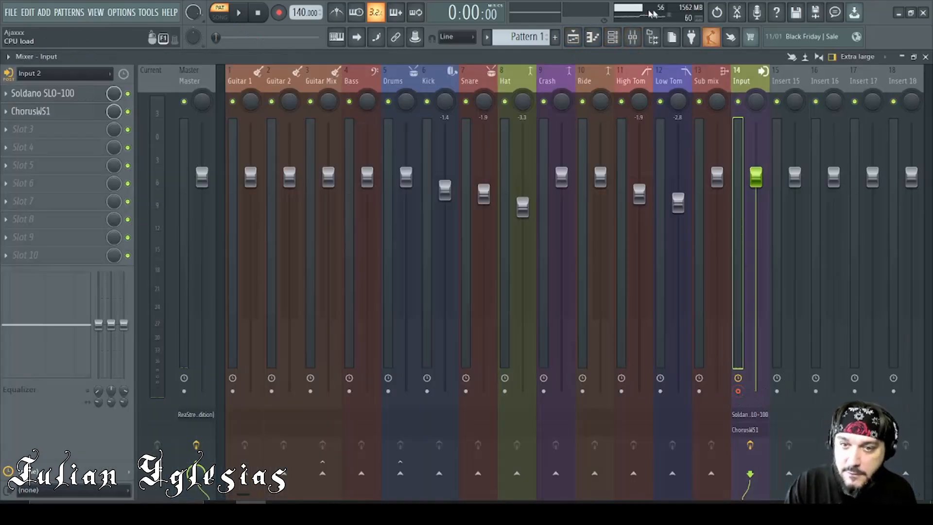
pyautogui.rightClick(279, 12)
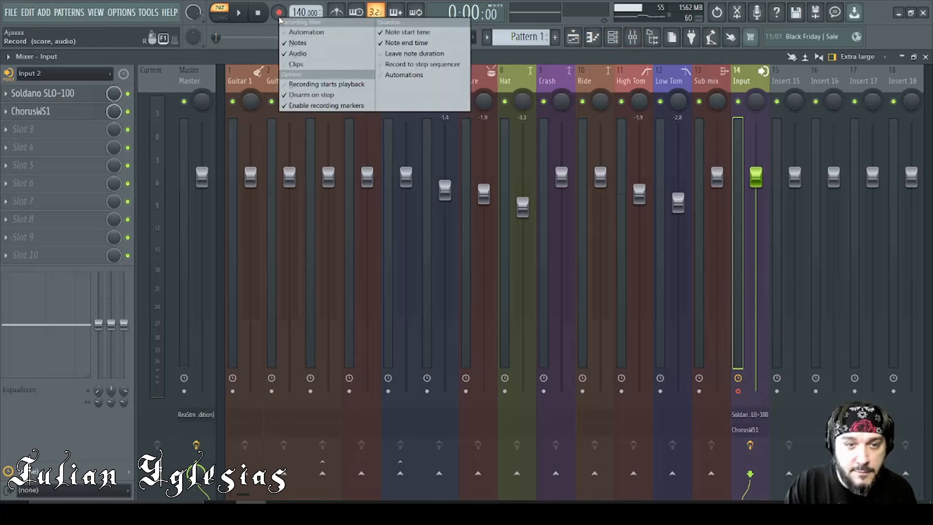
pyautogui.click(320, 45)
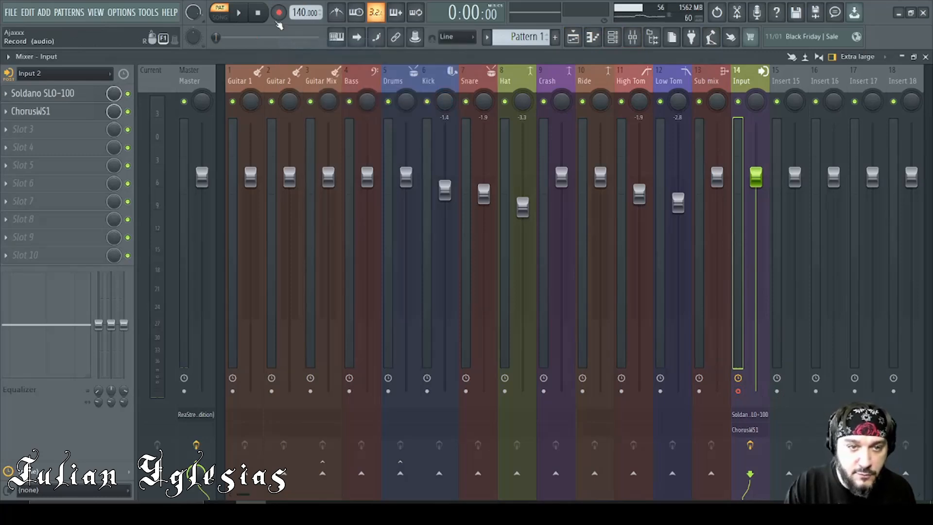
# - Switch the playlist to song mode with the metronome enabled and play through the arrangement once
pyautogui.click(580, 38)
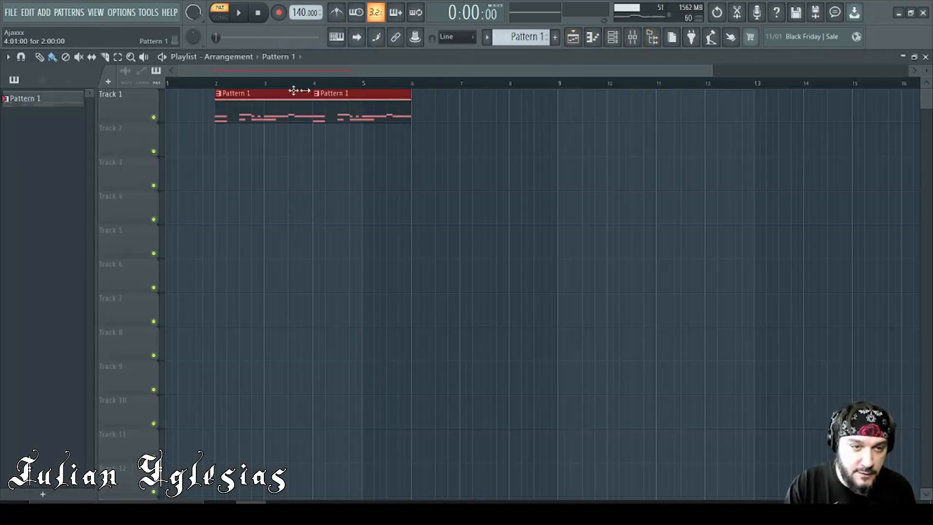
pyautogui.click(220, 17)
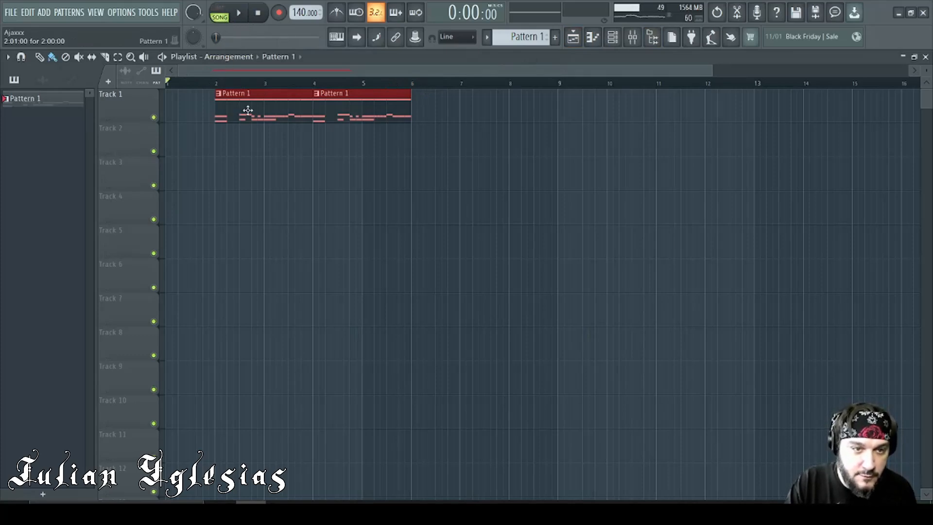
pyautogui.click(343, 17)
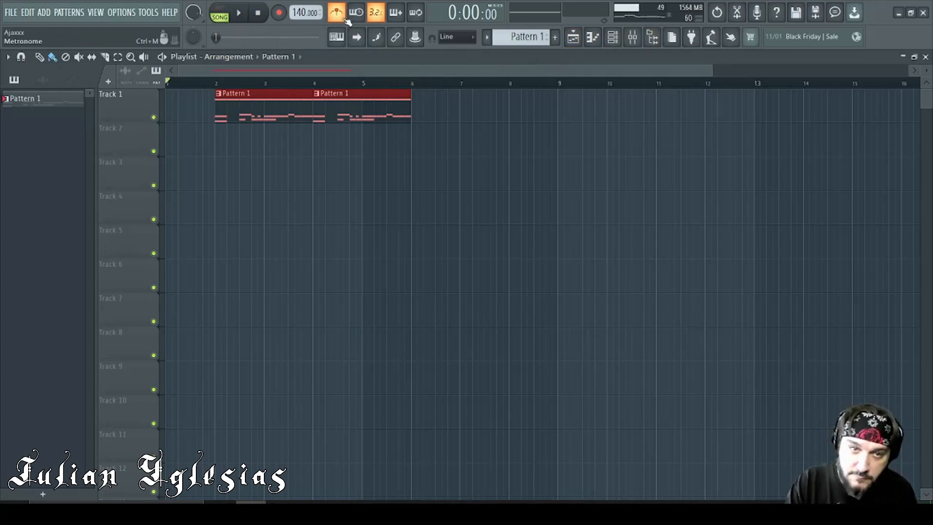
pyautogui.click(249, 15)
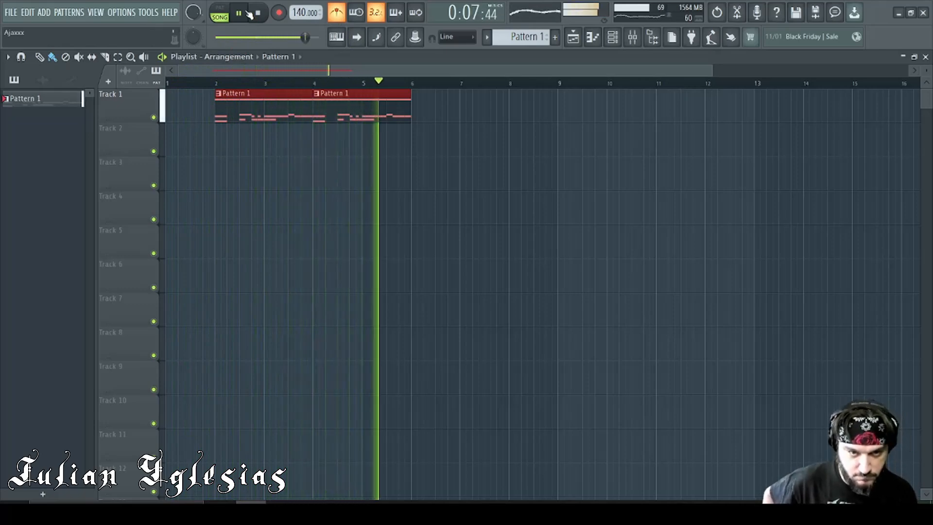
pyautogui.click(257, 14)
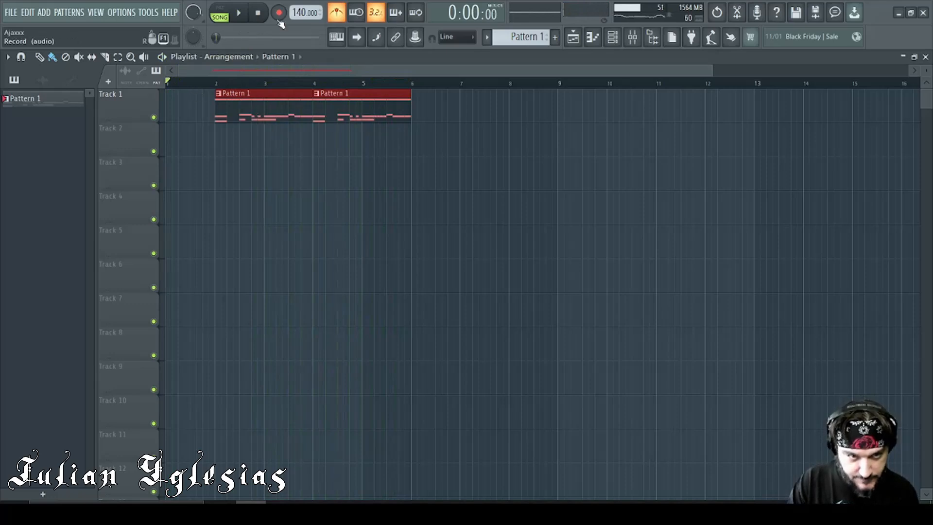
# - Record a guitar take from the Input track over the Pattern 1 clips, ending just past bar 6
pyautogui.click(240, 15)
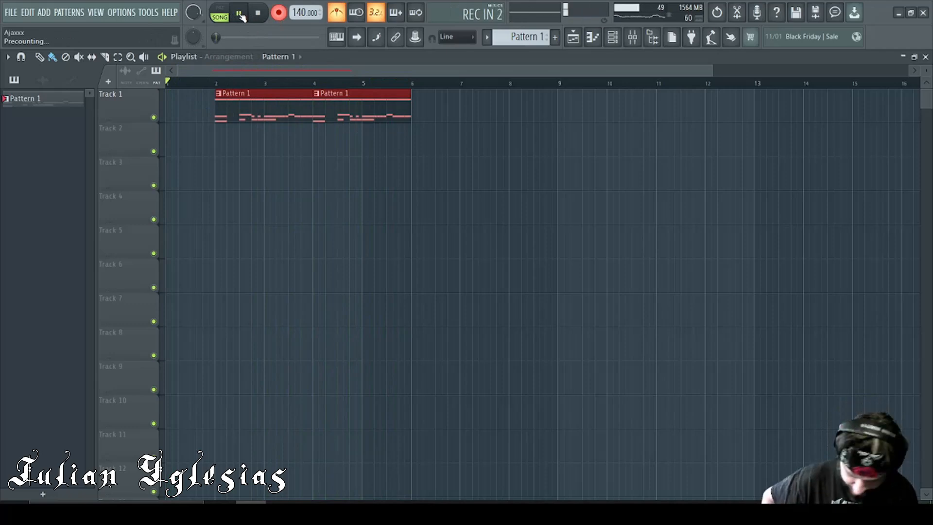
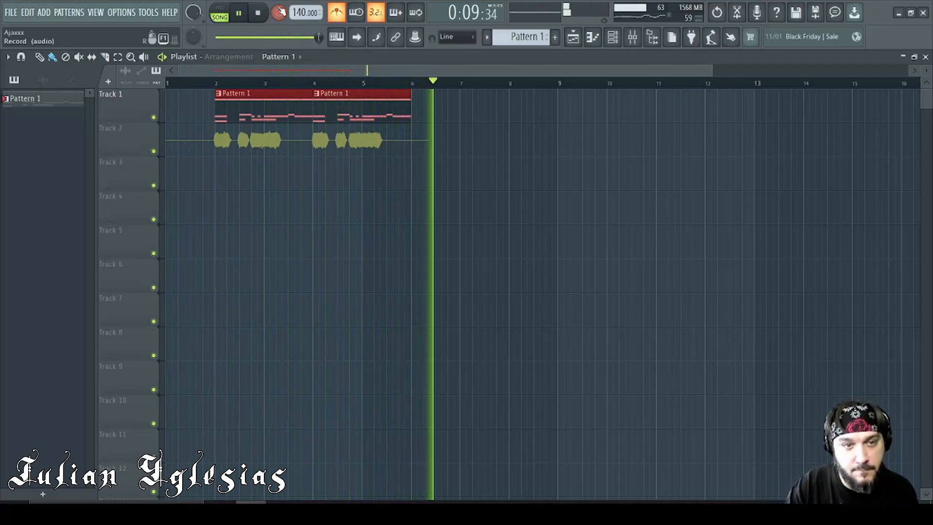
pyautogui.click(279, 13)
pyautogui.click(258, 14)
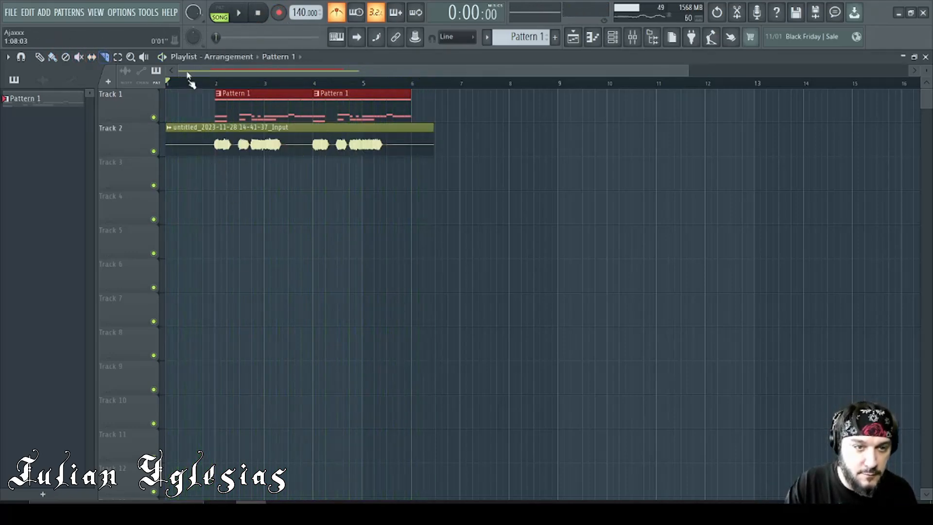
pyautogui.scroll(3, 217, 83)
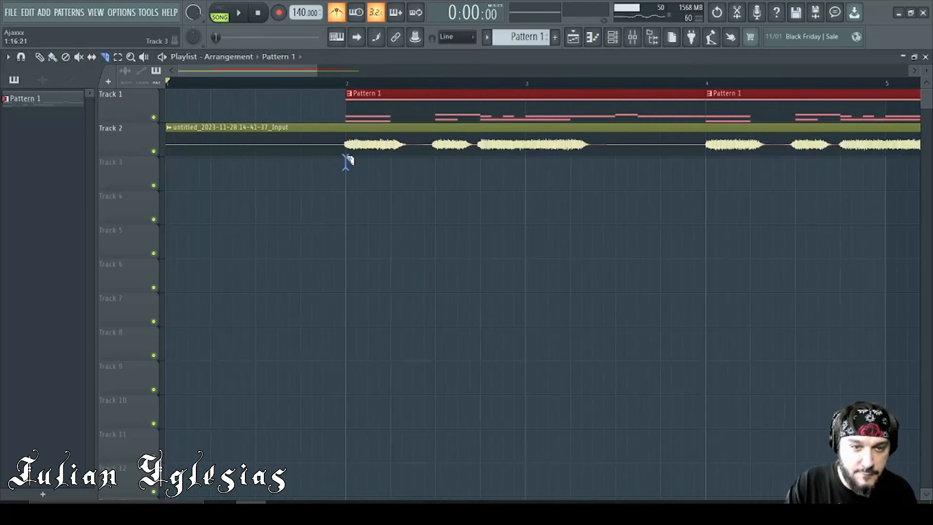
# - Slice the recorded Input clip on Track 2 at bar 2 and delete the lead-in before it
pyautogui.click(355, 125)
pyautogui.click(52, 57)
pyautogui.rightClick(266, 133)
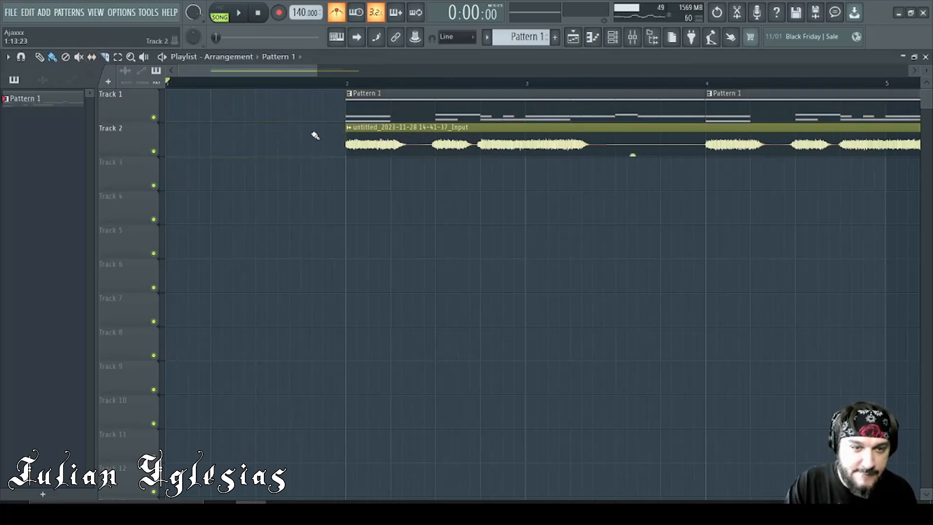
# - Slice the Input clip on Track 2 at bars 6 and 4, and delete the tail after bar 6
pyautogui.moveTo(292, 72); pyautogui.dragTo(361, 71)
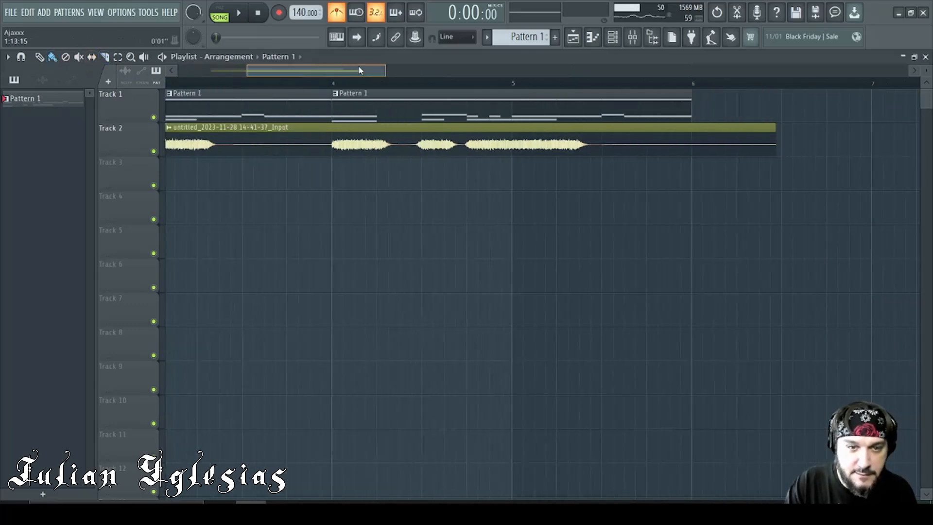
pyautogui.click(105, 58)
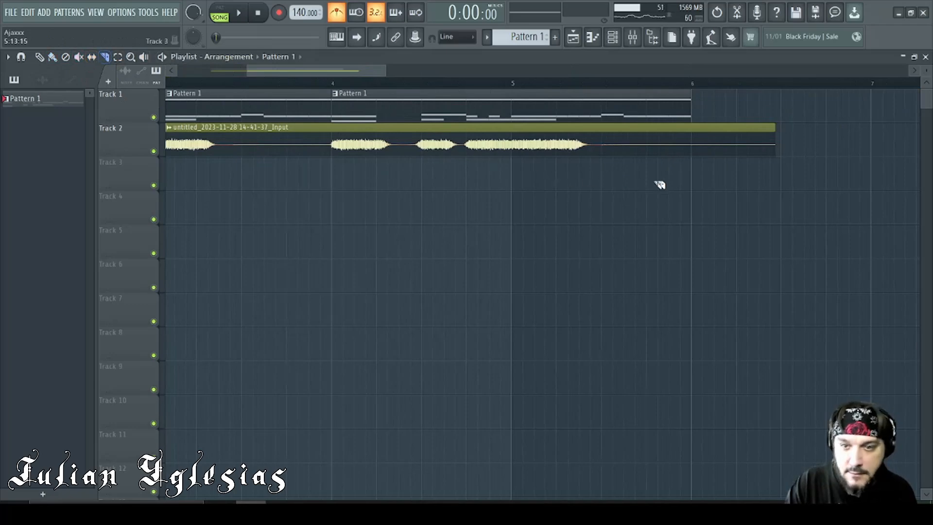
pyautogui.moveTo(698, 131); pyautogui.dragTo(698, 132)
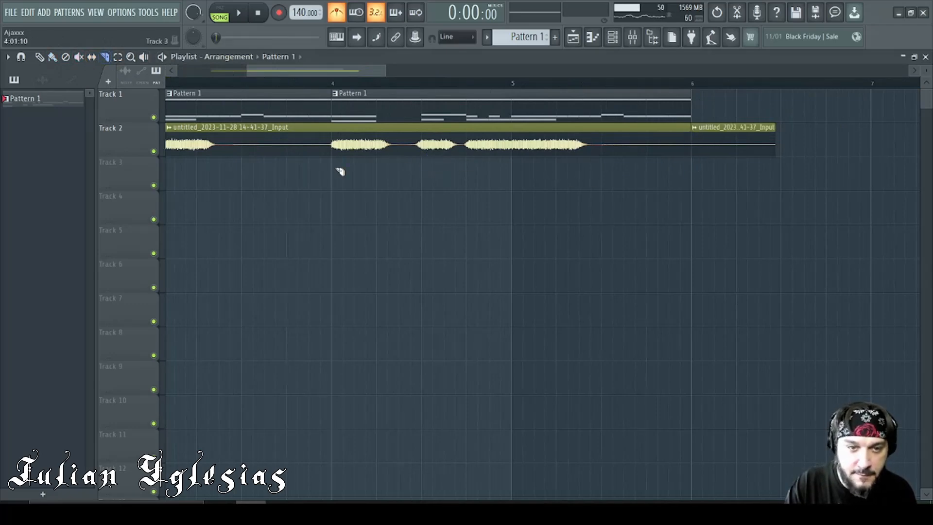
pyautogui.moveTo(339, 135); pyautogui.dragTo(339, 135)
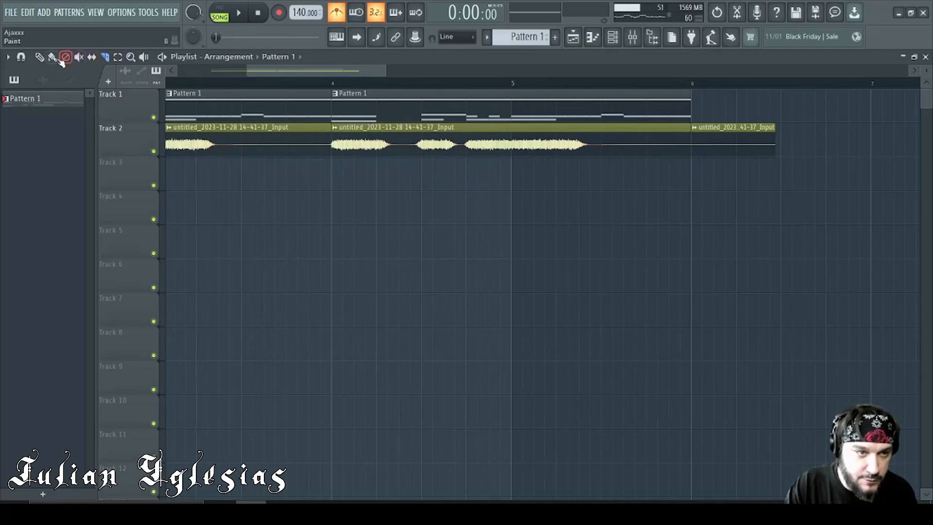
pyautogui.rightClick(732, 146)
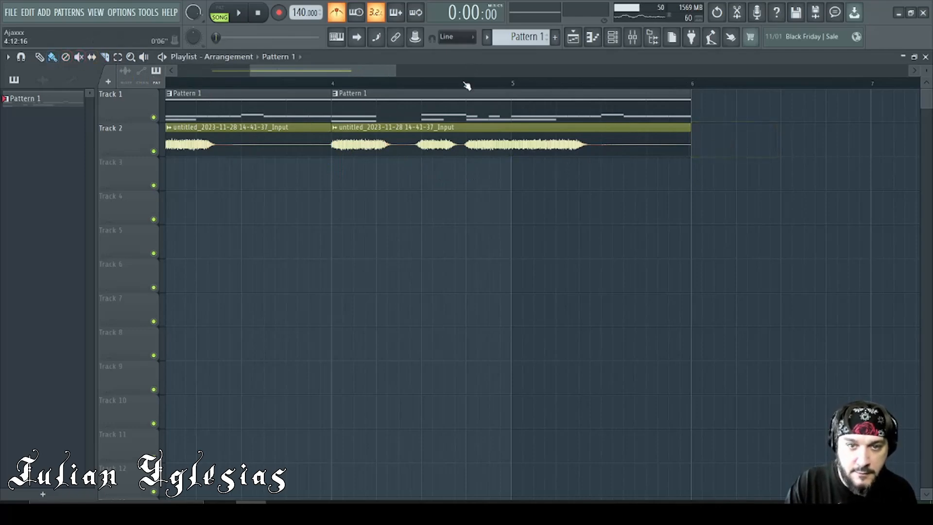
# - Move the second take to Track 3 at bar 2 and place a copy of the first take after it at bar 4
pyautogui.scroll(-3, 466, 86)
pyautogui.moveTo(454, 140); pyautogui.dragTo(312, 181)
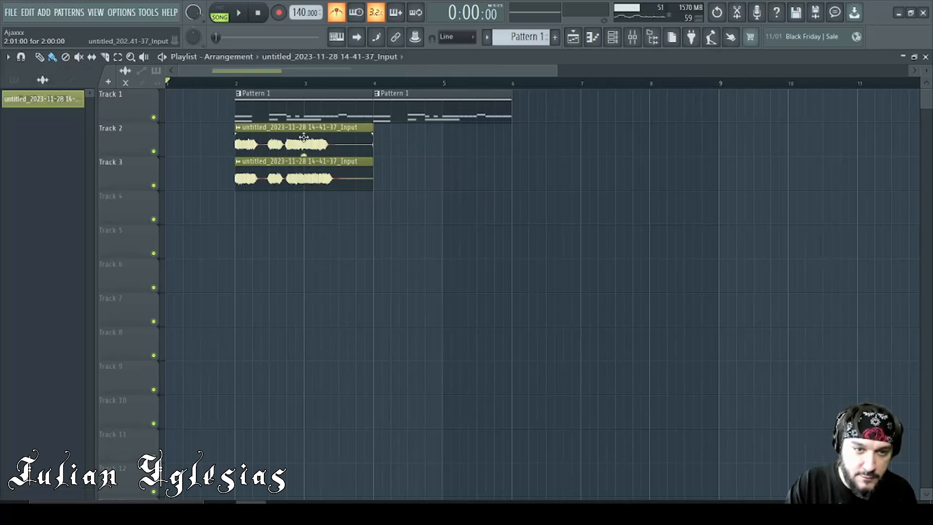
pyautogui.click(435, 170)
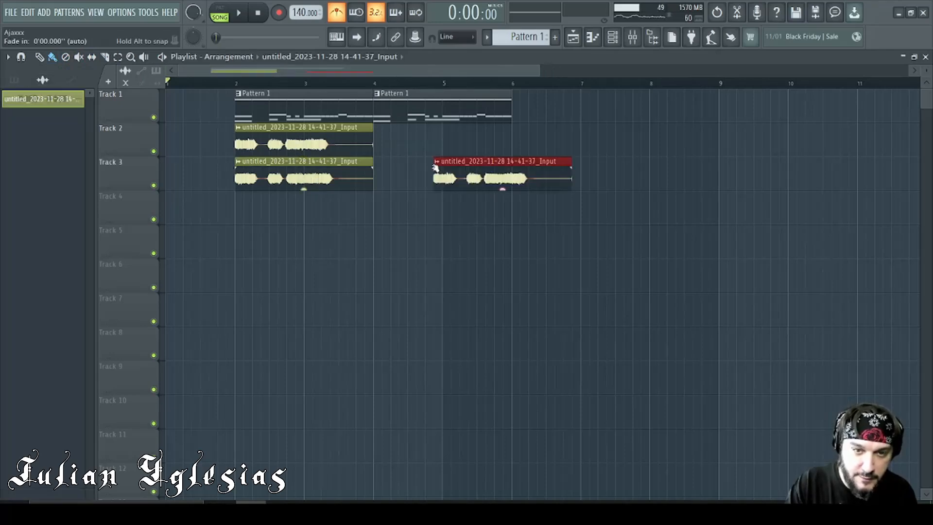
pyautogui.moveTo(479, 175); pyautogui.dragTo(419, 184)
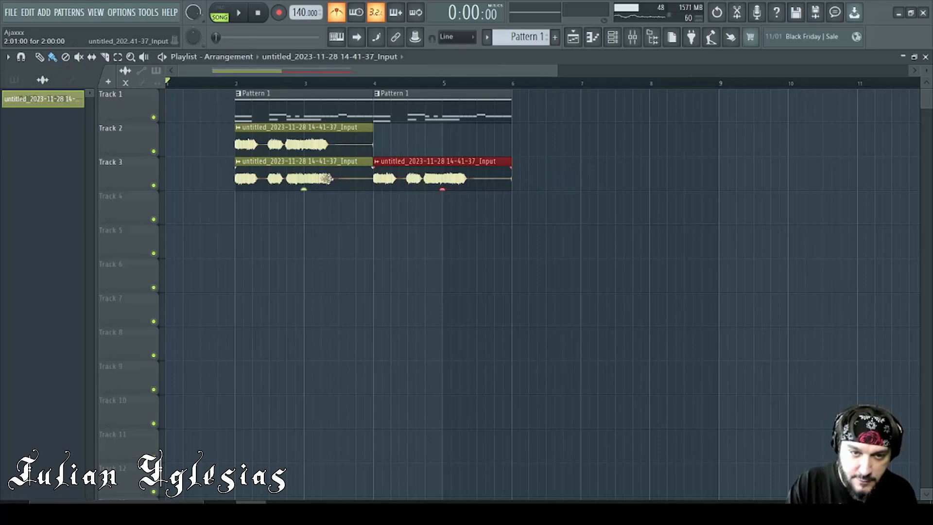
# - Place a copy of the take at bar 2 of Track 3 onto Track 2, starting at bar 4
pyautogui.click(316, 174)
pyautogui.click(527, 141)
pyautogui.moveTo(572, 146); pyautogui.dragTo(418, 153)
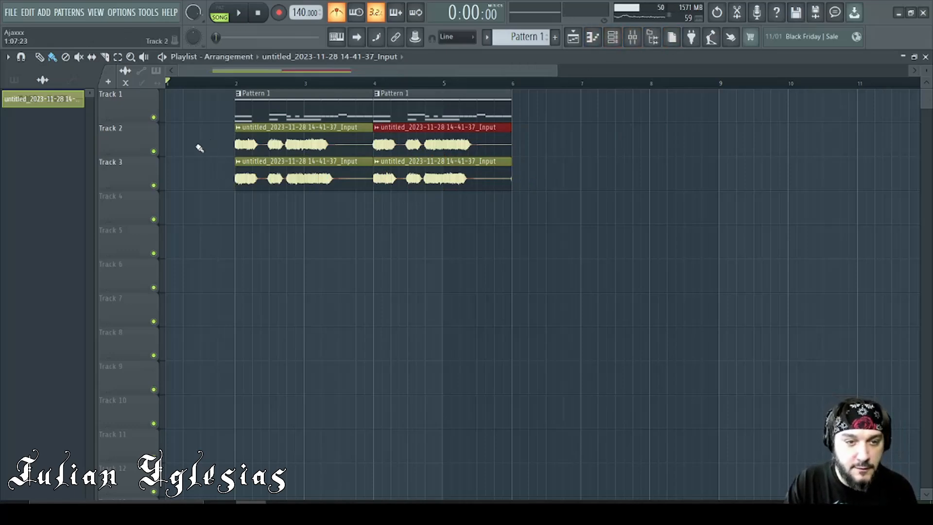
pyautogui.rightClick(124, 142)
pyautogui.moveTo(181, 317)
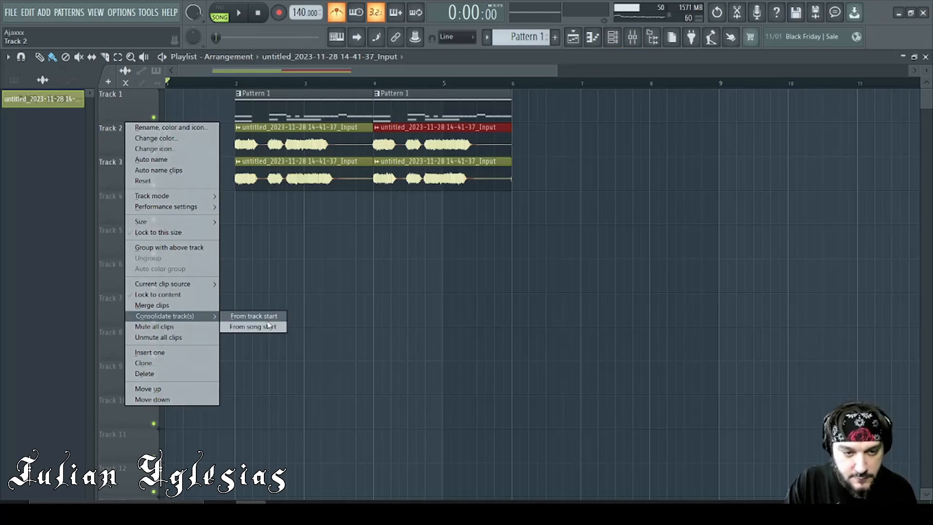
pyautogui.click(462, 265)
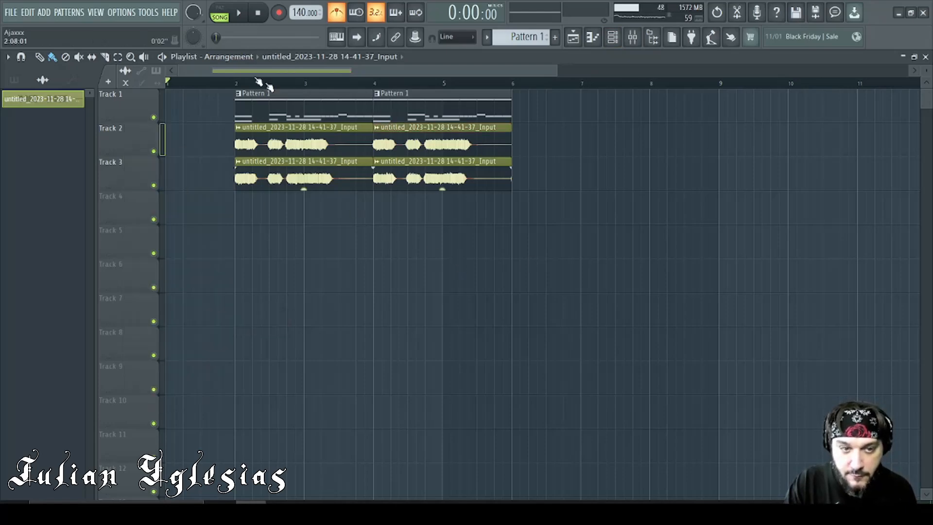
# - Extend the starts of the first clips on Track 2 and Track 3 slightly ahead of bar 2, by the same amount
pyautogui.scroll(2, 232, 86)
pyautogui.scroll(3, 231, 86)
pyautogui.moveTo(259, 148); pyautogui.dragTo(245, 148)
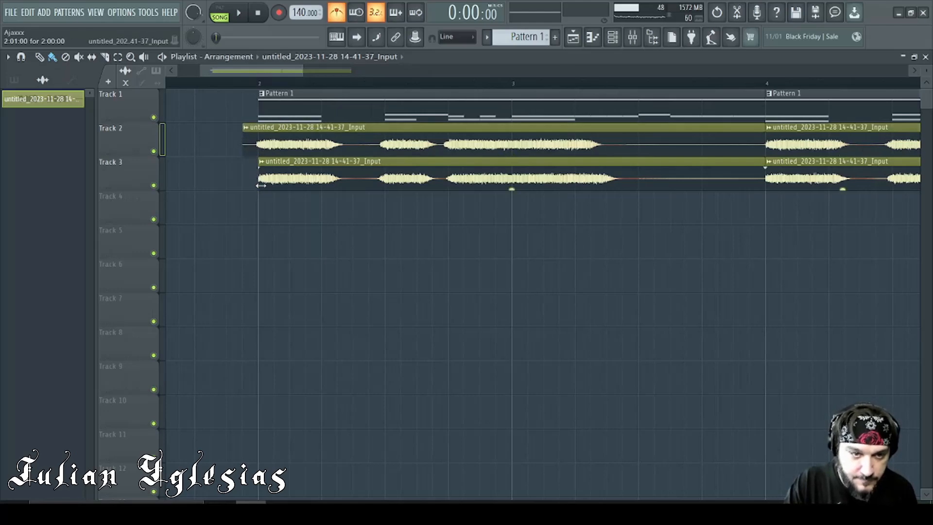
pyautogui.moveTo(261, 186); pyautogui.dragTo(244, 185)
pyautogui.scroll(-4, 305, 92)
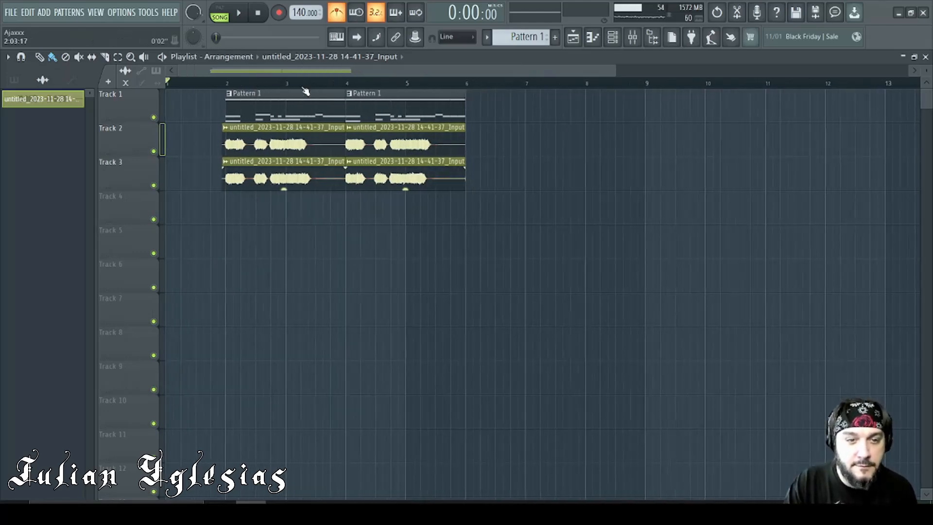
# - Consolidate Track 2 from song start, rendering it as a 16Bit int stereo WAV
pyautogui.rightClick(120, 152)
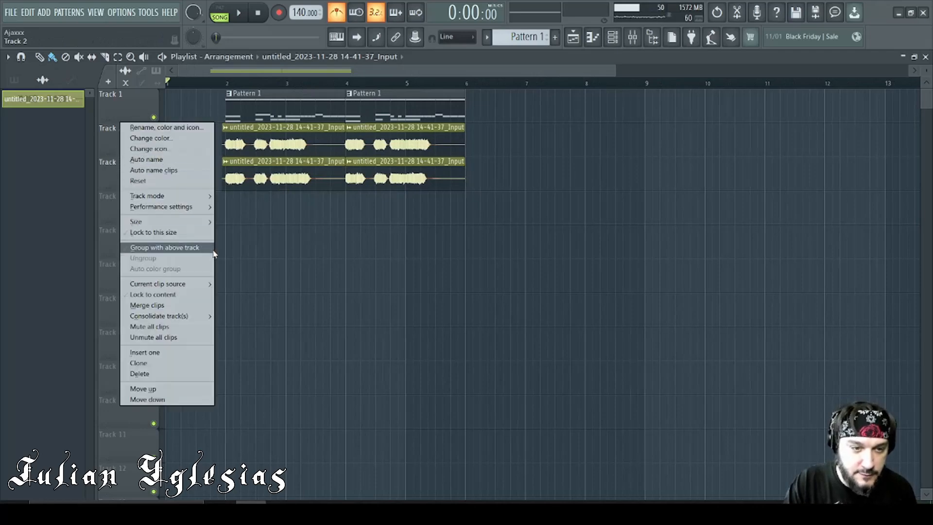
pyautogui.moveTo(187, 317)
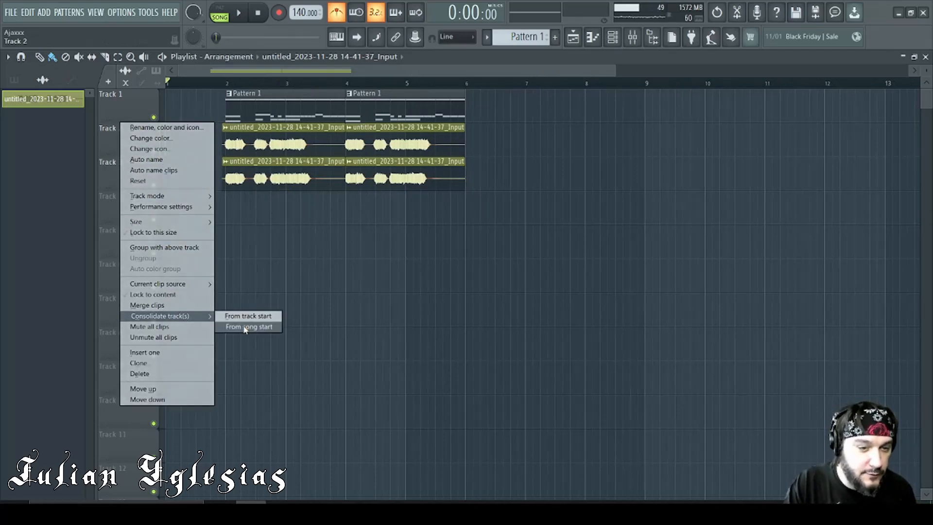
pyautogui.click(244, 328)
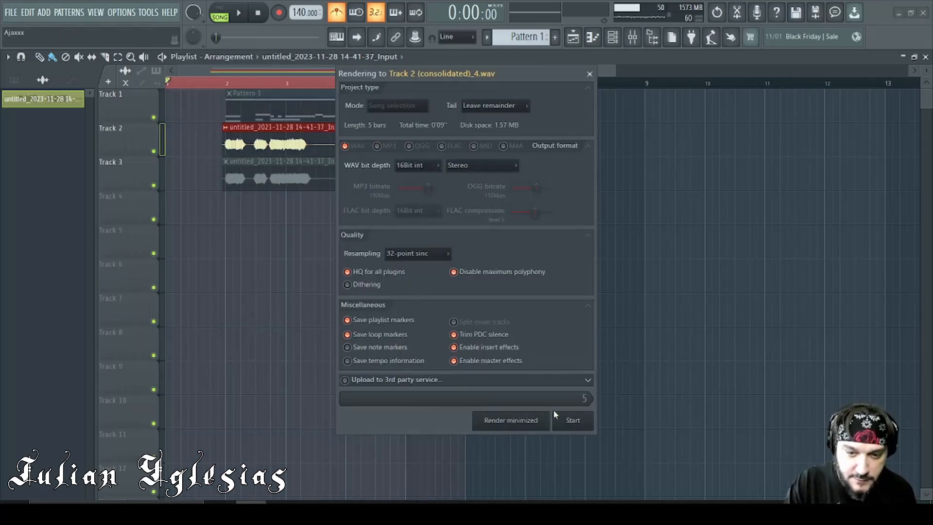
pyautogui.click(573, 421)
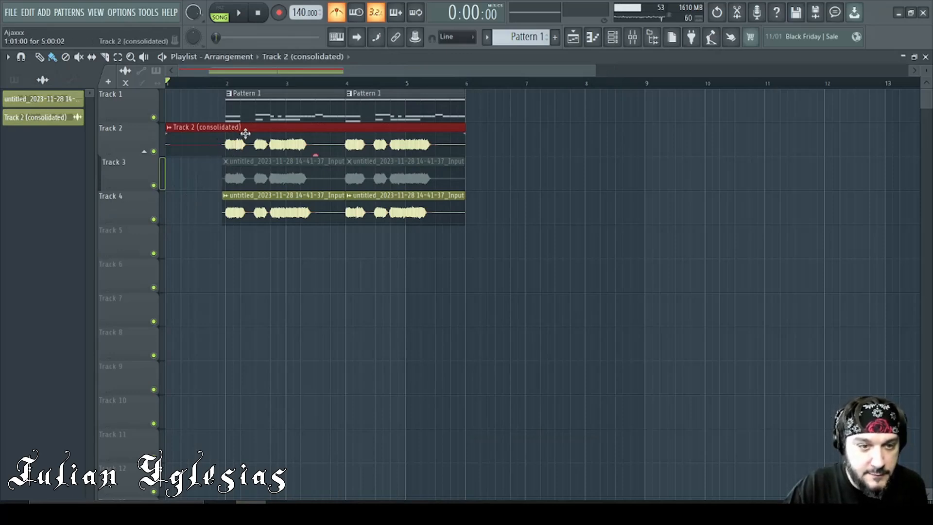
# - Delete the two muted source clips beneath the consolidated Track 2 clip and remove their emptied track
pyautogui.rightClick(395, 167)
pyautogui.rightClick(294, 169)
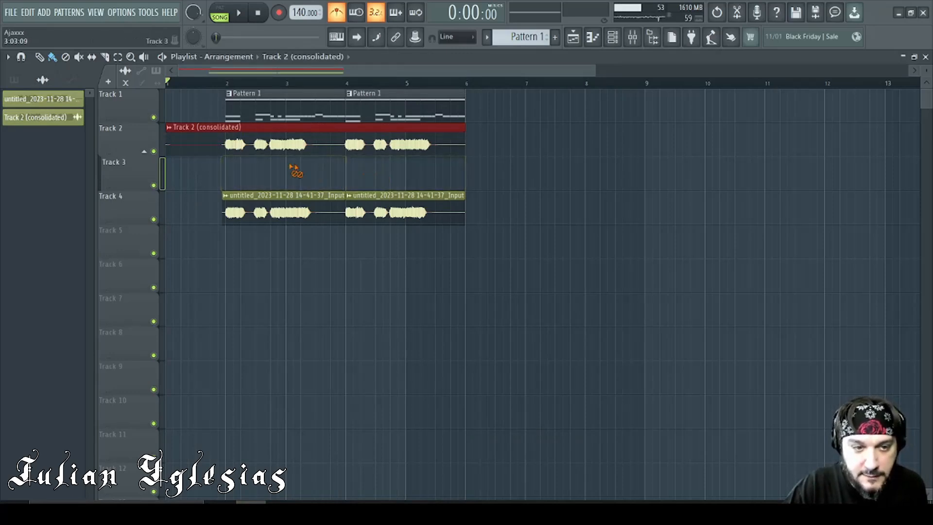
pyautogui.rightClick(122, 179)
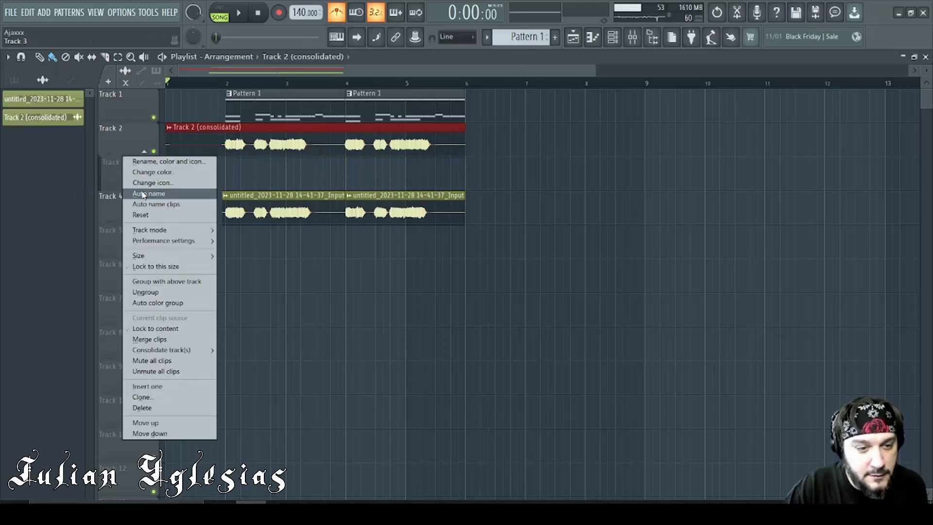
pyautogui.click(166, 413)
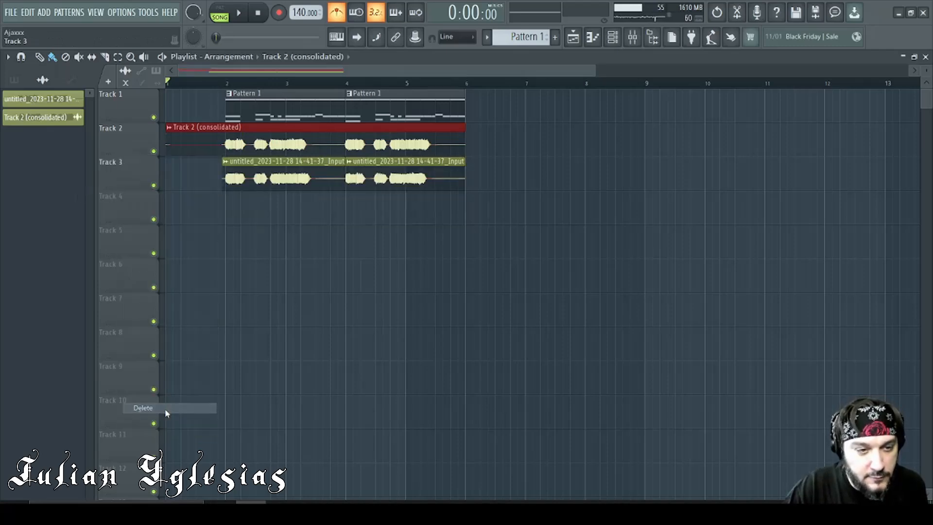
# - Consolidate Track 3 from song start into a single audio clip
pyautogui.rightClick(138, 183)
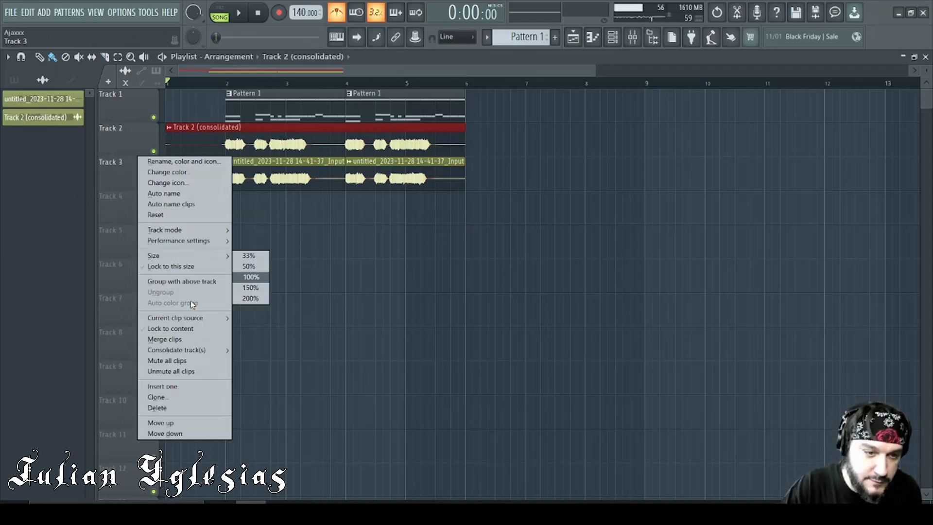
pyautogui.moveTo(214, 350)
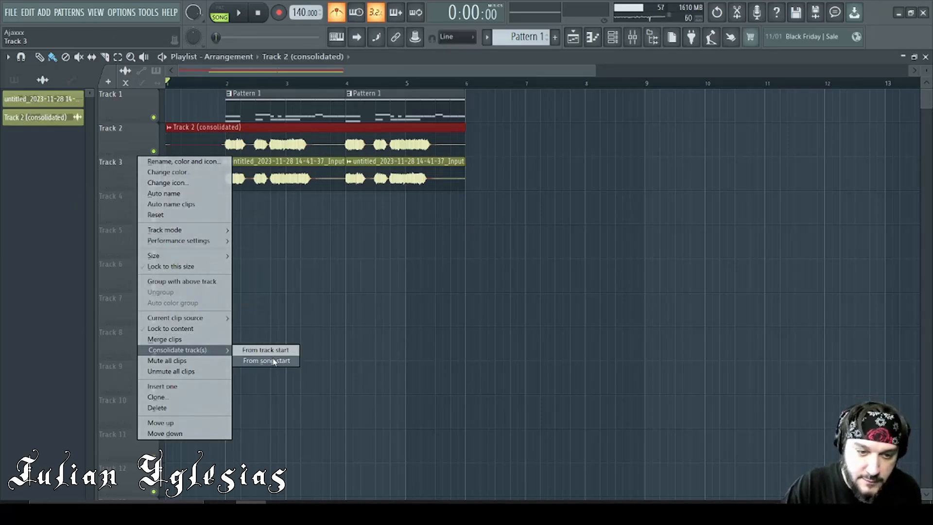
pyautogui.click(274, 362)
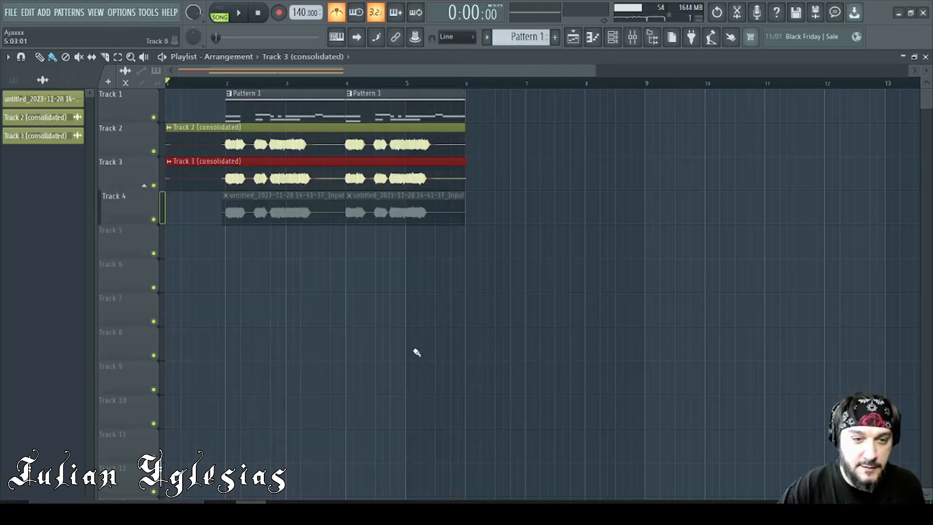
# - Delete the muted source clips and their Track 4, and delete the original untitled Input recording from the audio clips
pyautogui.rightClick(363, 212)
pyautogui.rightClick(279, 215)
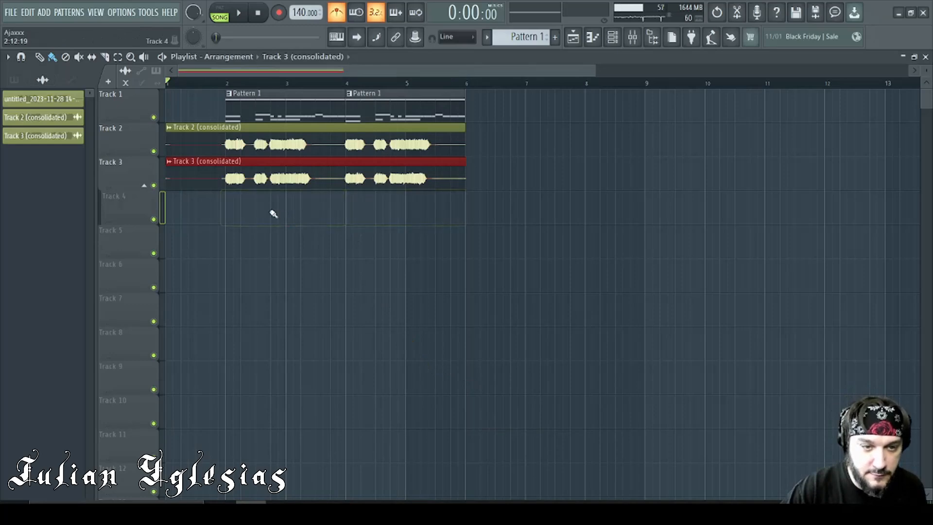
pyautogui.rightClick(134, 210)
pyautogui.click(160, 442)
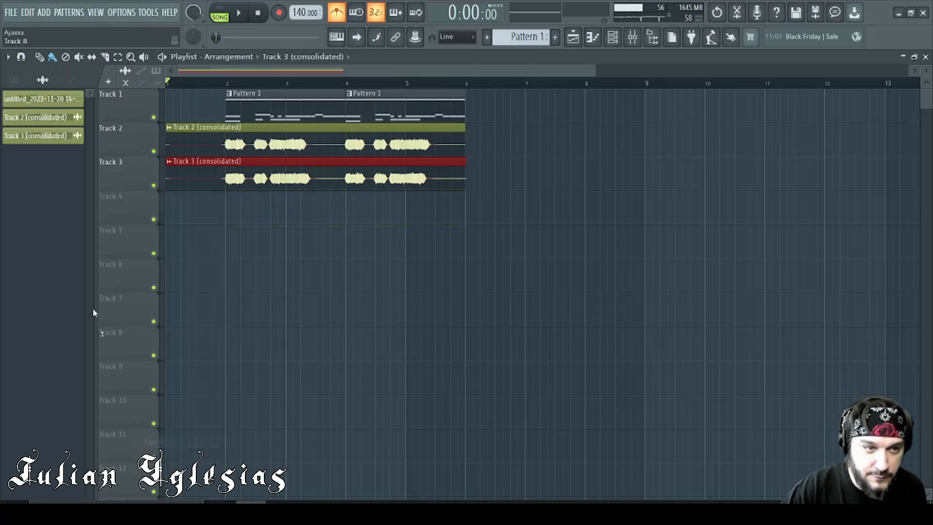
pyautogui.rightClick(51, 107)
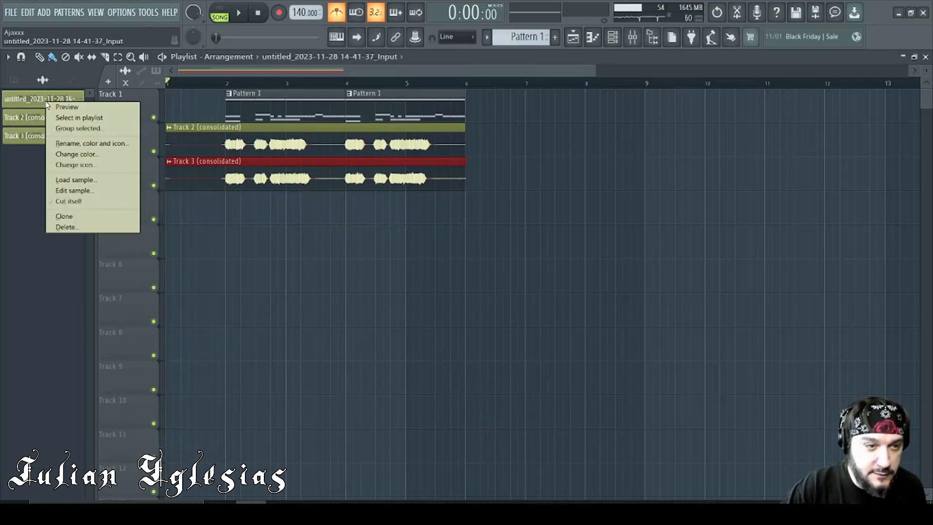
pyautogui.click(67, 227)
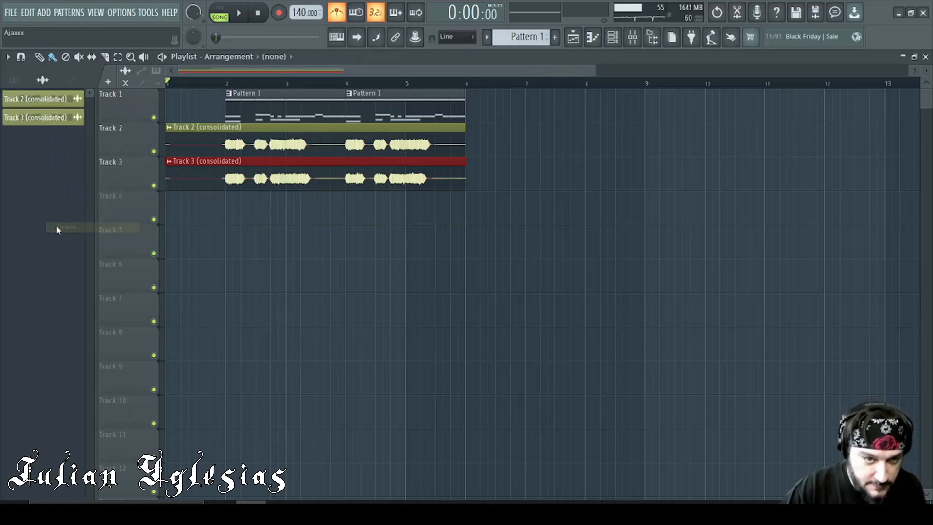
# - Apply the Guitar 1 name preset to the Track 2 (consolidated) audio clip and Guitar 2 to Track 3 (consolidated)
pyautogui.rightClick(35, 111)
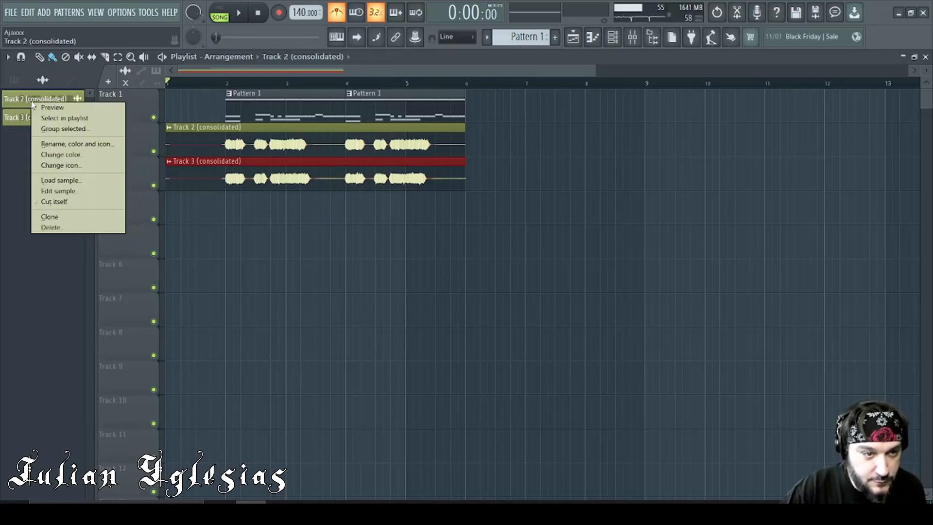
pyautogui.click(66, 145)
pyautogui.click(7, 144)
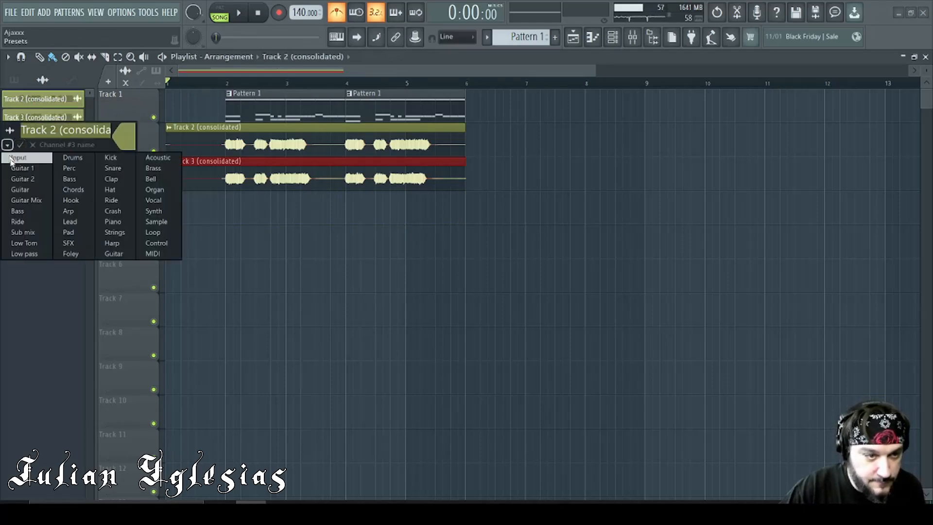
pyautogui.click(19, 169)
pyautogui.rightClick(35, 116)
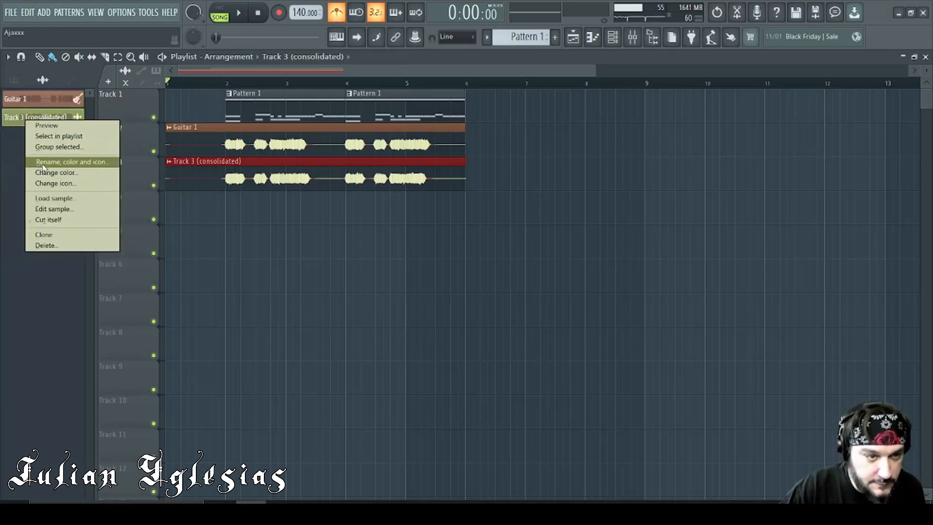
pyautogui.click(39, 162)
pyautogui.click(10, 164)
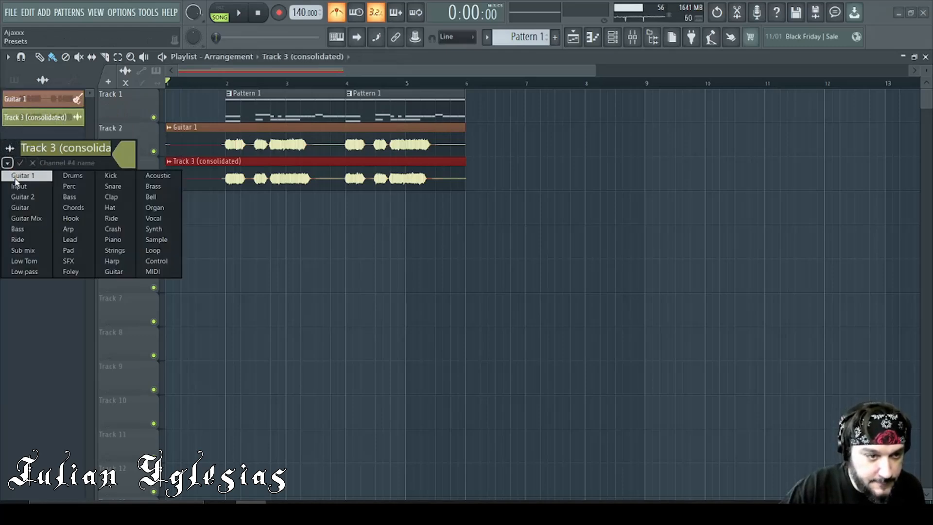
pyautogui.click(23, 198)
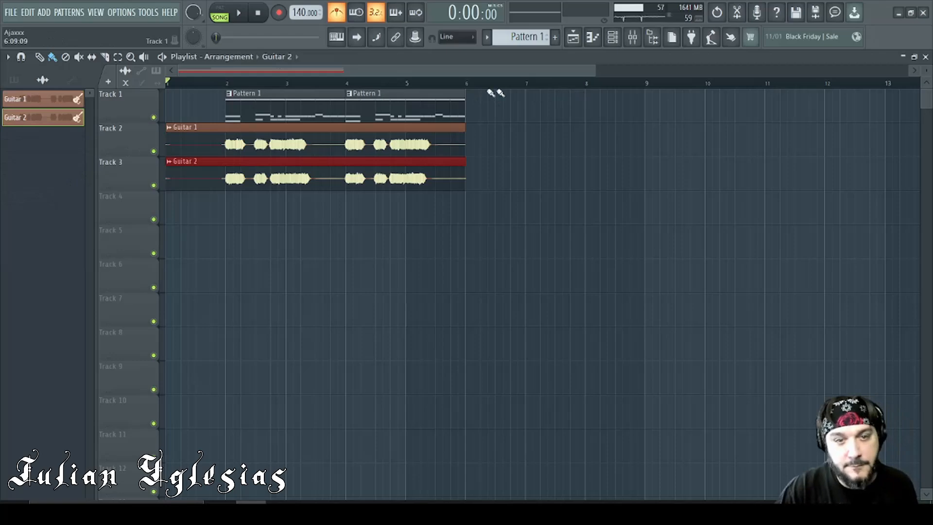
# - Apply the Guitar 1 name and color preset to playlist Track 2
pyautogui.rightClick(142, 146)
pyautogui.click(171, 128)
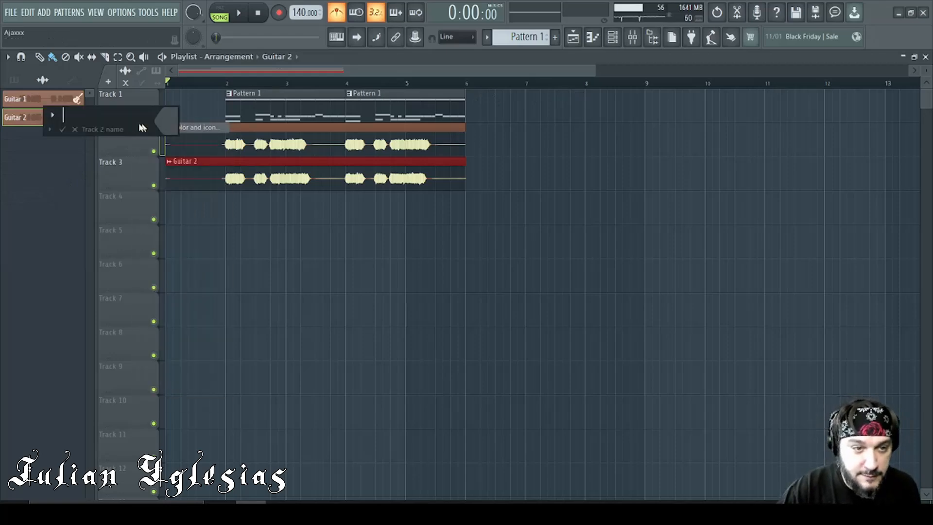
pyautogui.click(56, 125)
pyautogui.click(63, 152)
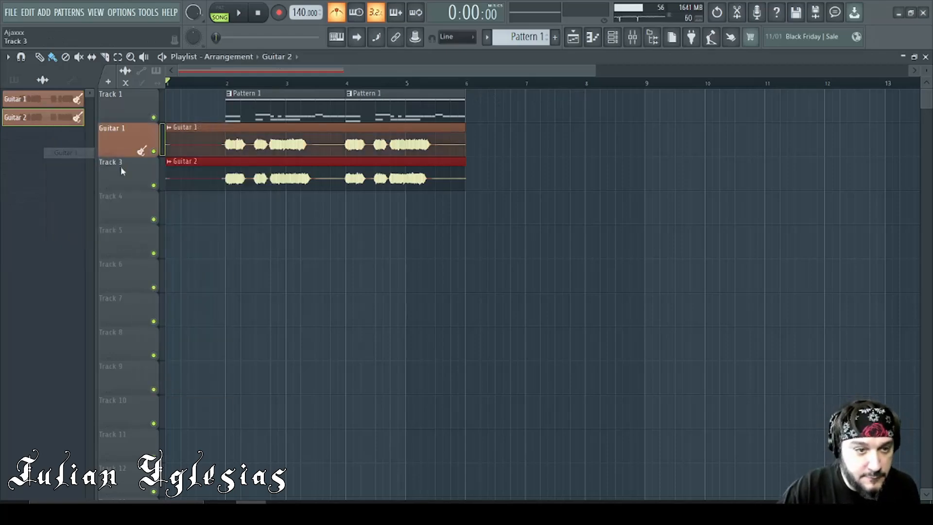
# - Apply the Guitar 2 name and color preset to playlist Track 3
pyautogui.rightClick(128, 159)
pyautogui.click(161, 161)
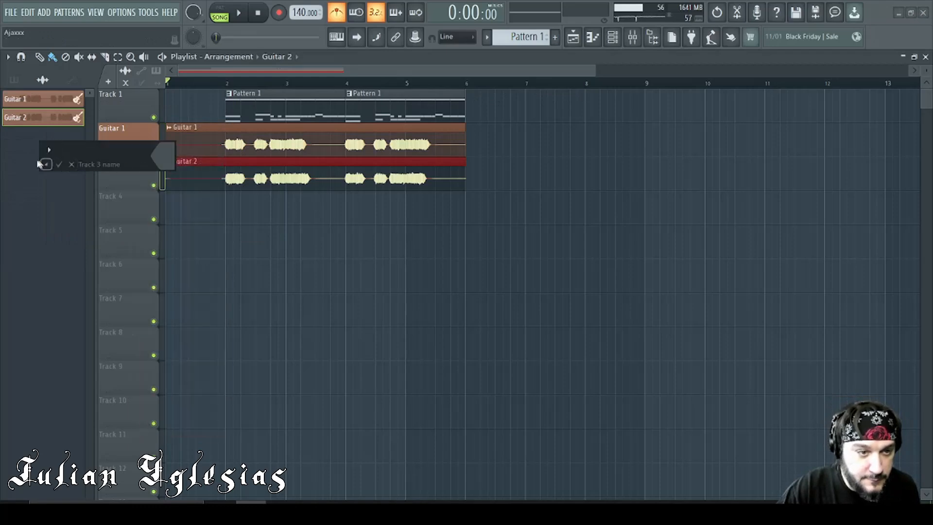
pyautogui.click(46, 165)
pyautogui.click(53, 189)
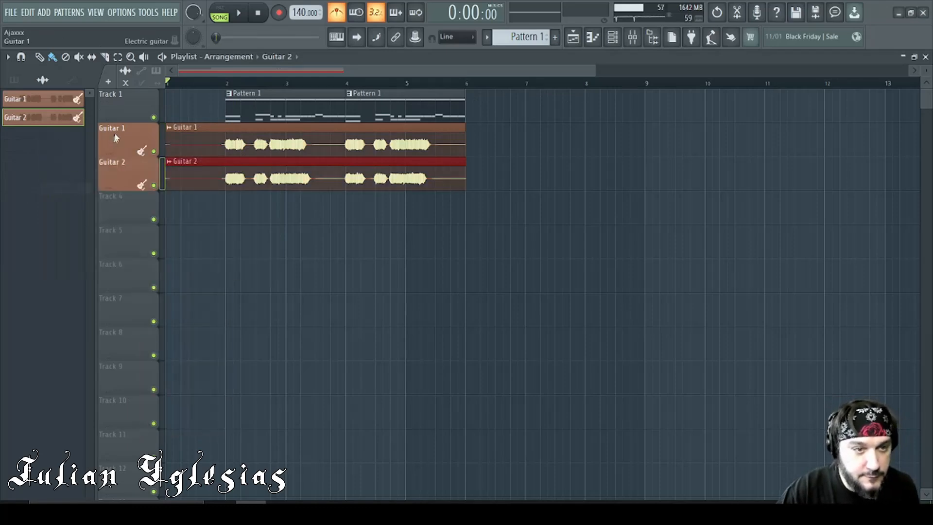
# - Apply the Drums name and color preset to playlist Track 1
pyautogui.rightClick(124, 109)
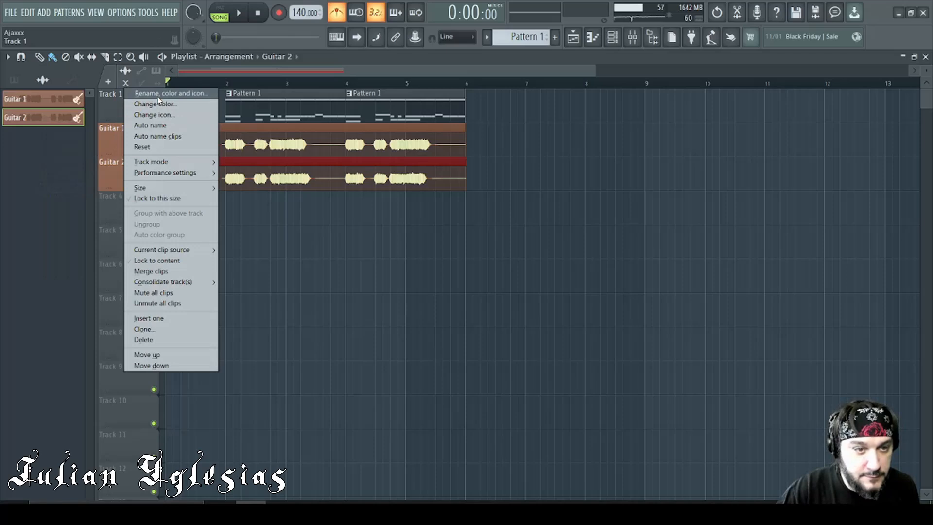
pyautogui.click(158, 97)
pyautogui.click(32, 96)
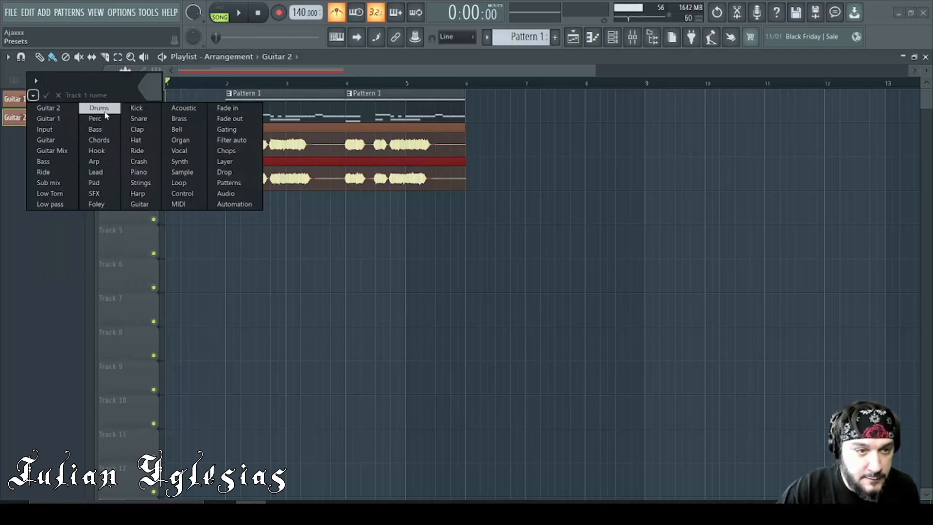
pyautogui.click(101, 108)
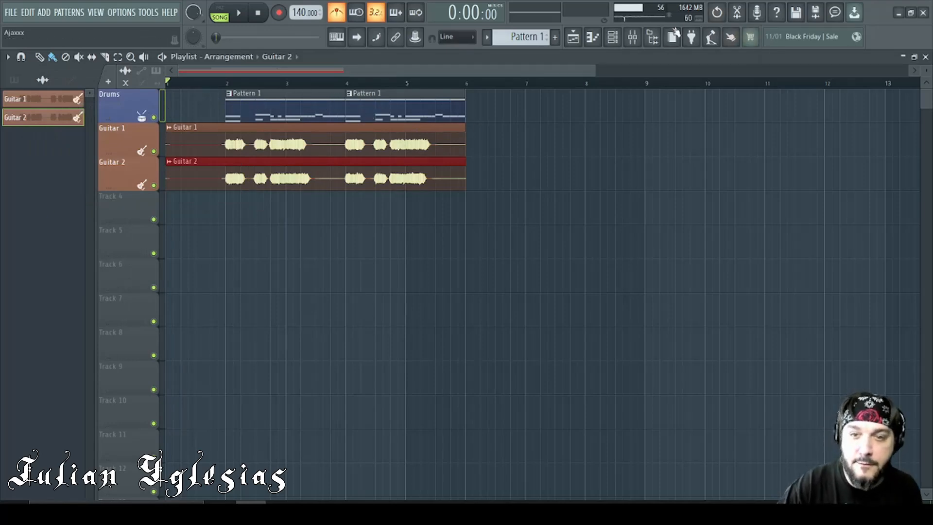
# - Route the Guitar 1 audio channel to mixer track 1 and the Guitar 2 channel to mixer track 2
pyautogui.click(612, 37)
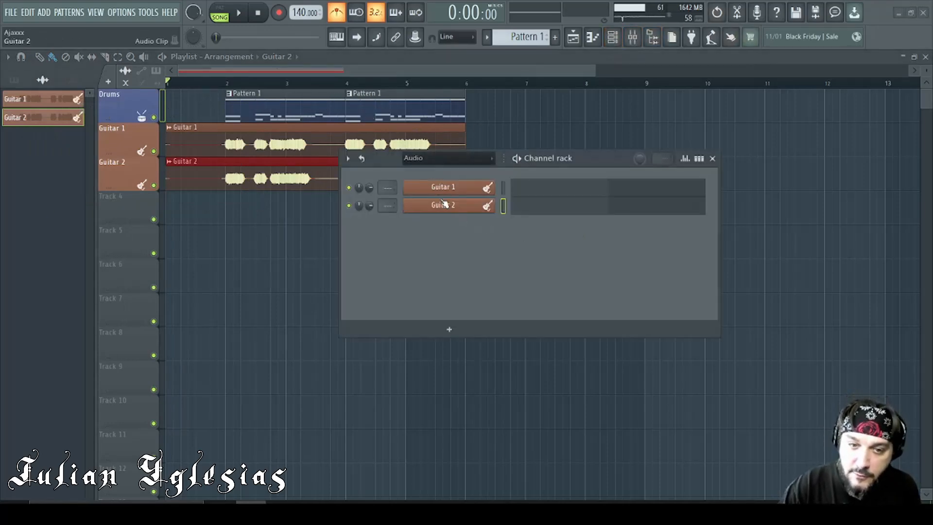
pyautogui.click(634, 37)
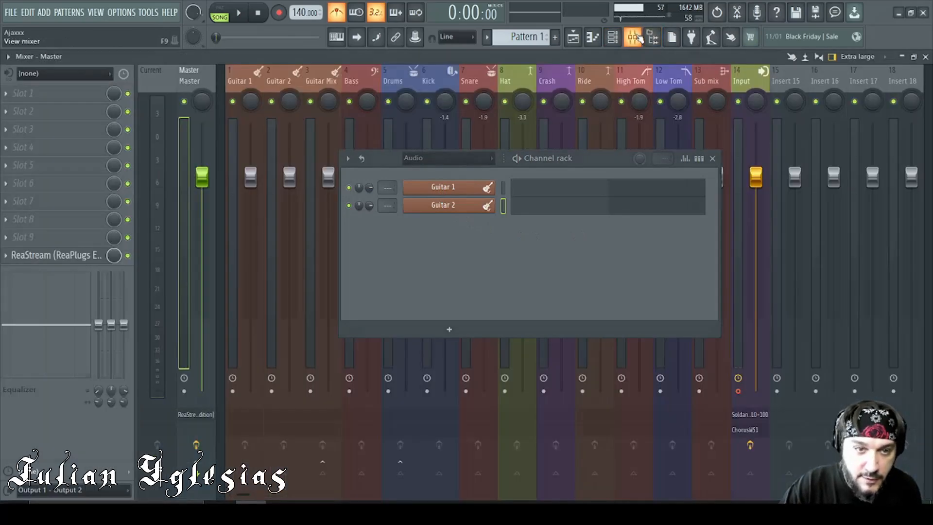
pyautogui.moveTo(380, 187)
pyautogui.mouseDown()
pyautogui.moveTo(380, 179)
pyautogui.moveTo(387, 197)
pyautogui.mouseUp()
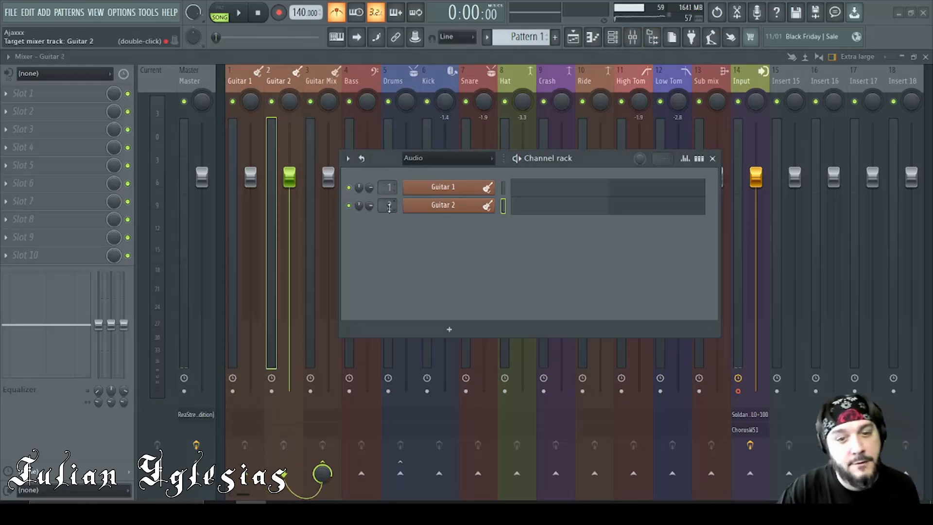
pyautogui.click(712, 158)
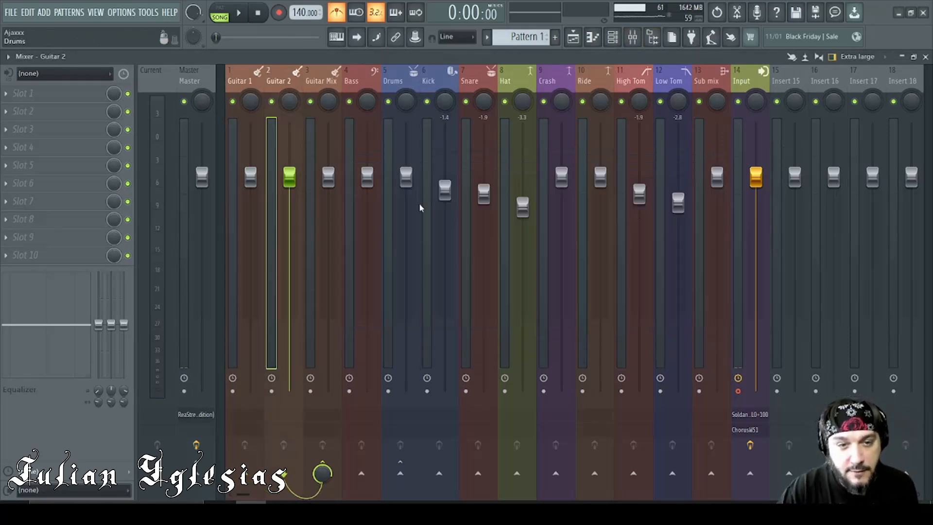
# - While the song plays, lower the Guitar Mix fader to -6.1 dB and the Drums fader to -2.5 dB
pyautogui.press('space')
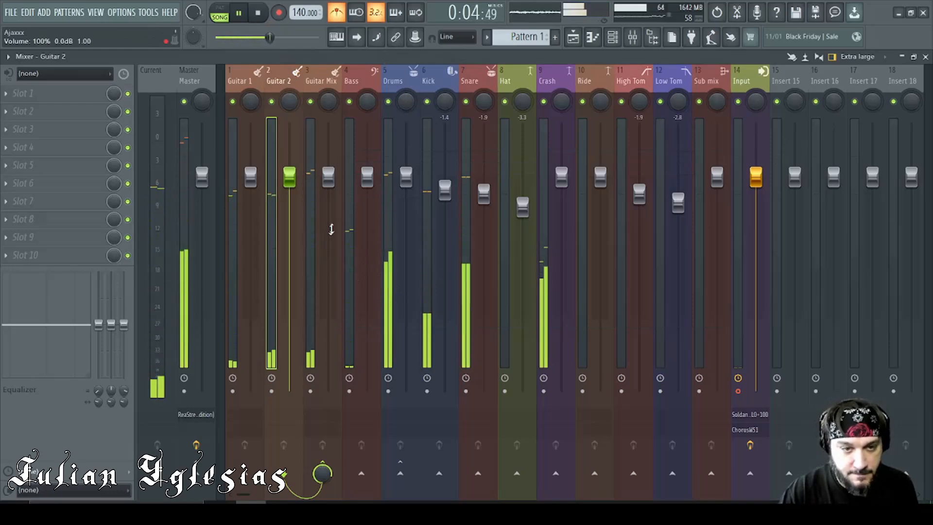
pyautogui.scroll(-5, 328, 202)
pyautogui.scroll(-4, 333, 198)
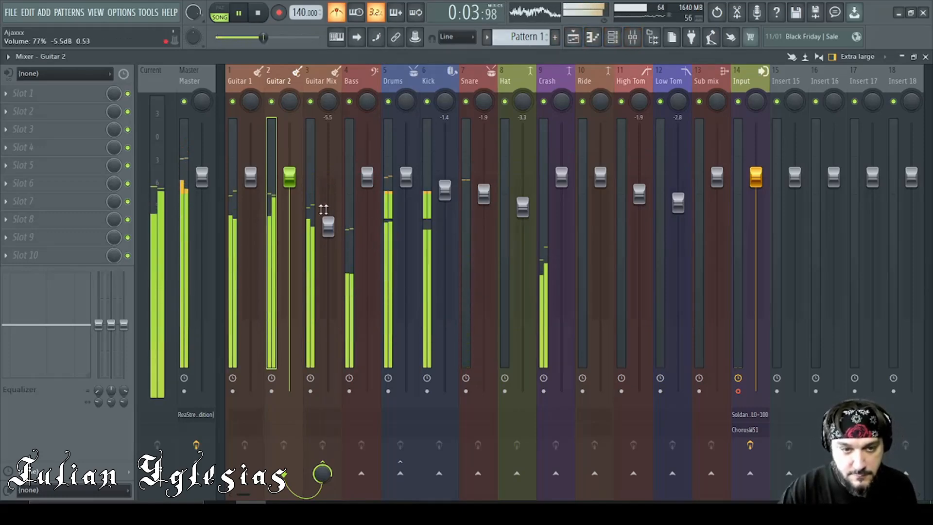
pyautogui.scroll(-1, 327, 224)
pyautogui.scroll(-3, 402, 191)
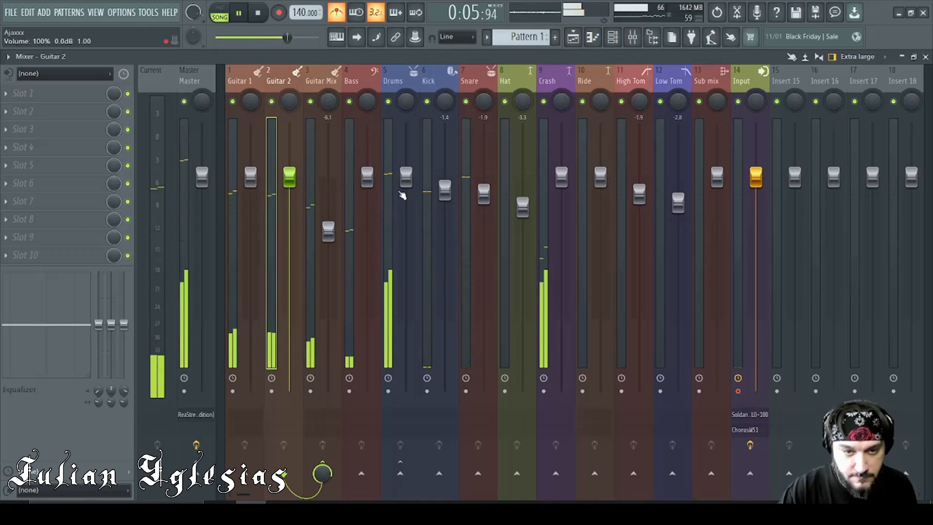
pyautogui.scroll(-1, 402, 195)
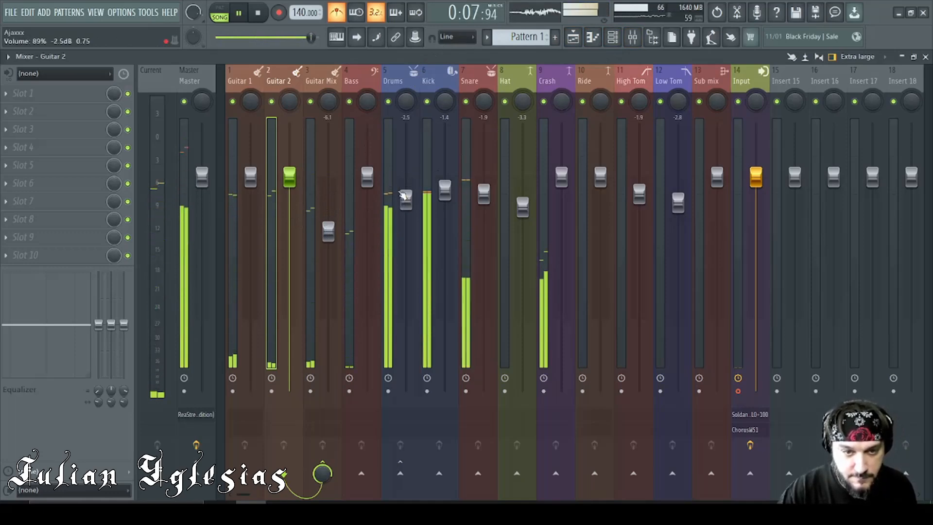
# - Turn off the metronome and slice both guitar clips in the playlist at bar 2
pyautogui.click(632, 36)
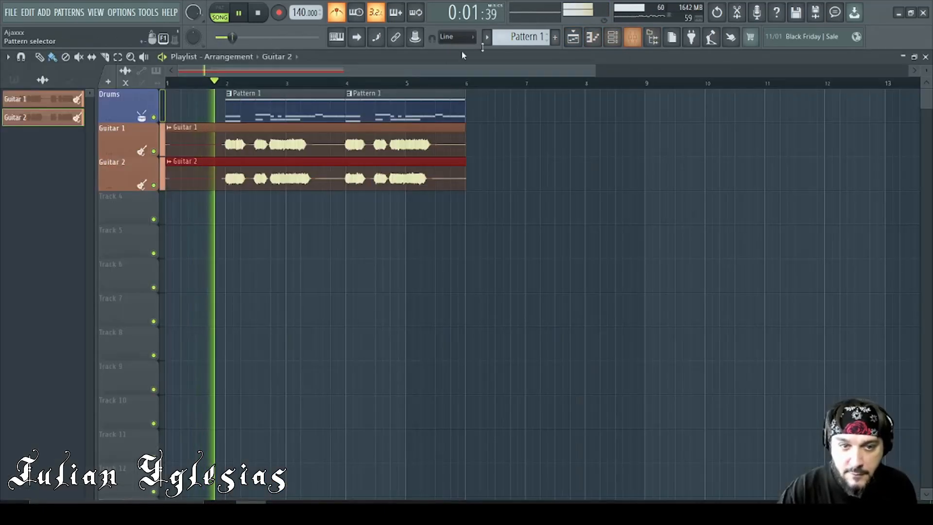
pyautogui.click(336, 14)
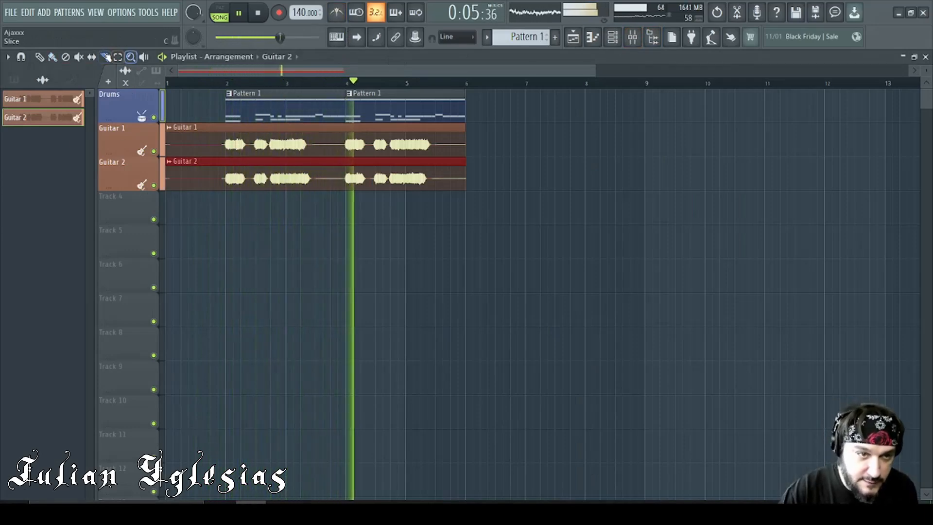
pyautogui.moveTo(228, 200); pyautogui.dragTo(231, 112)
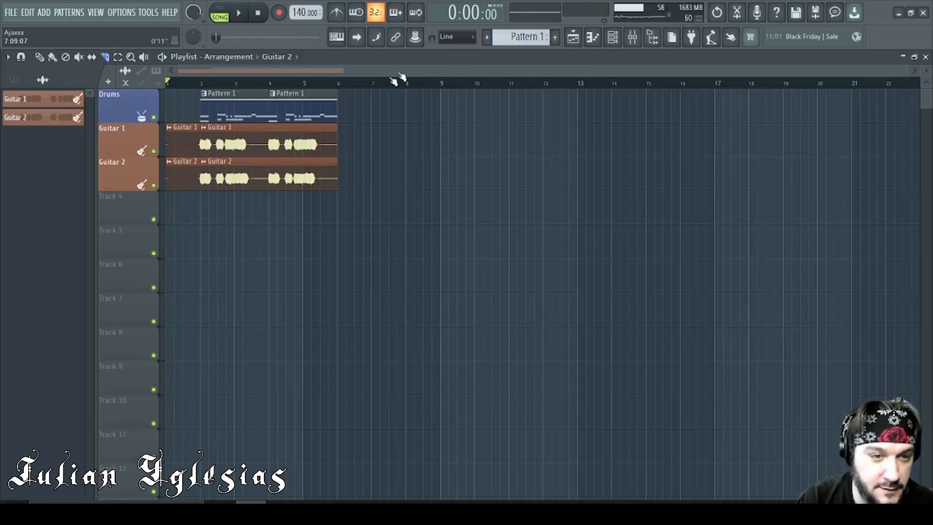
# - Slice both guitar clips at bar 6, where the second Pattern 1 ends, and delete the leftover ends
pyautogui.scroll(5, 341, 83)
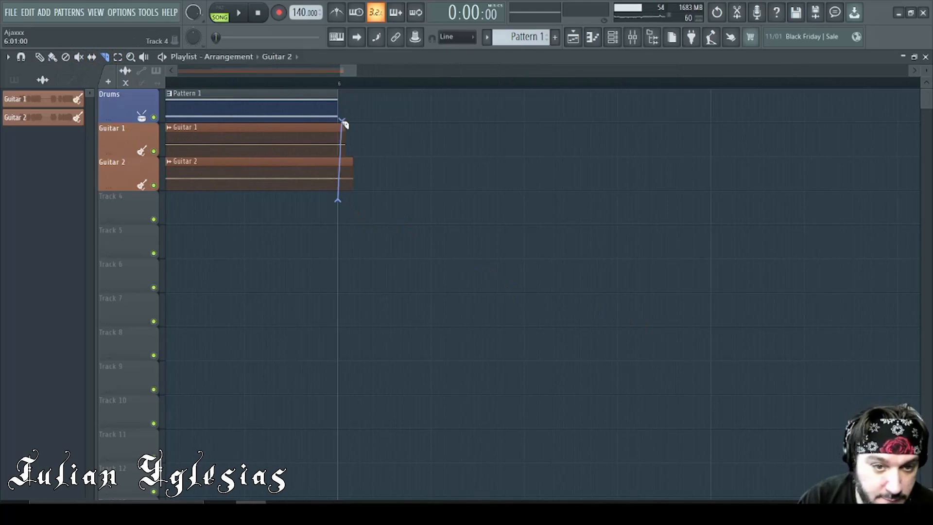
pyautogui.click(27, 10)
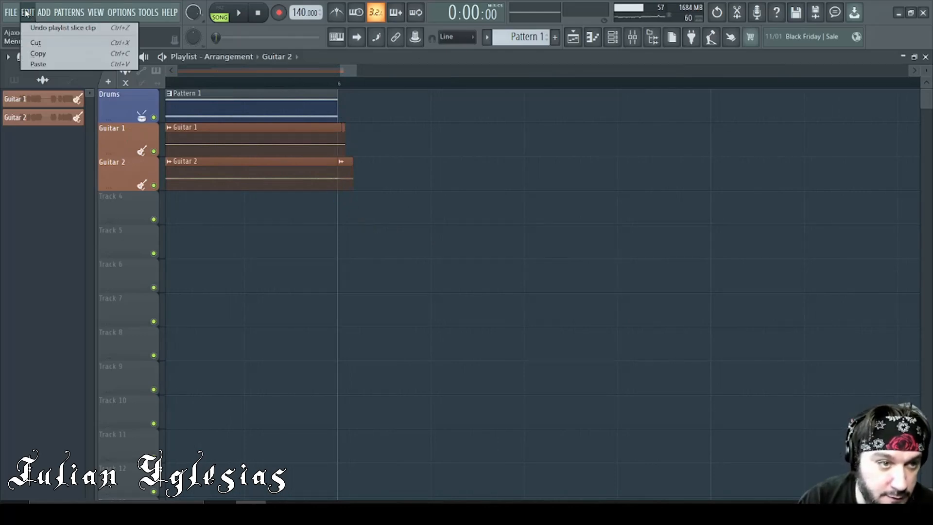
pyautogui.click(48, 27)
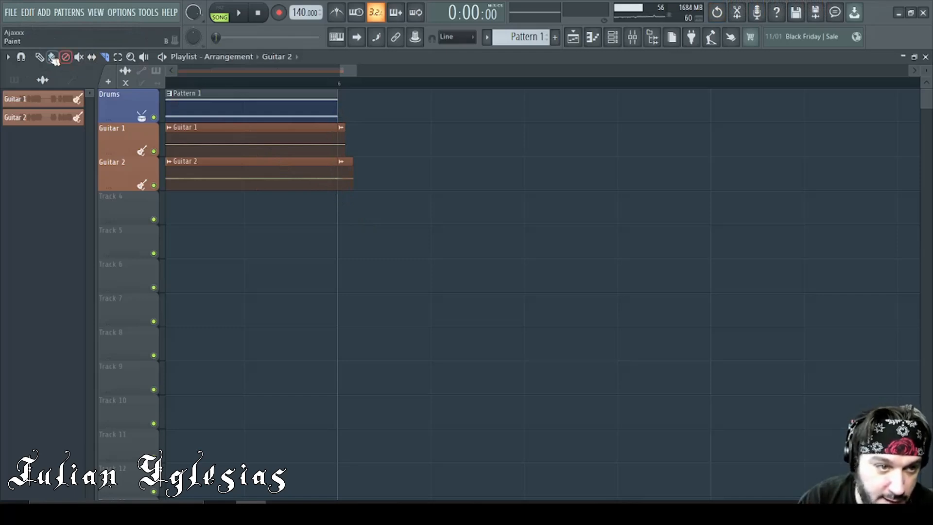
pyautogui.rightClick(344, 184)
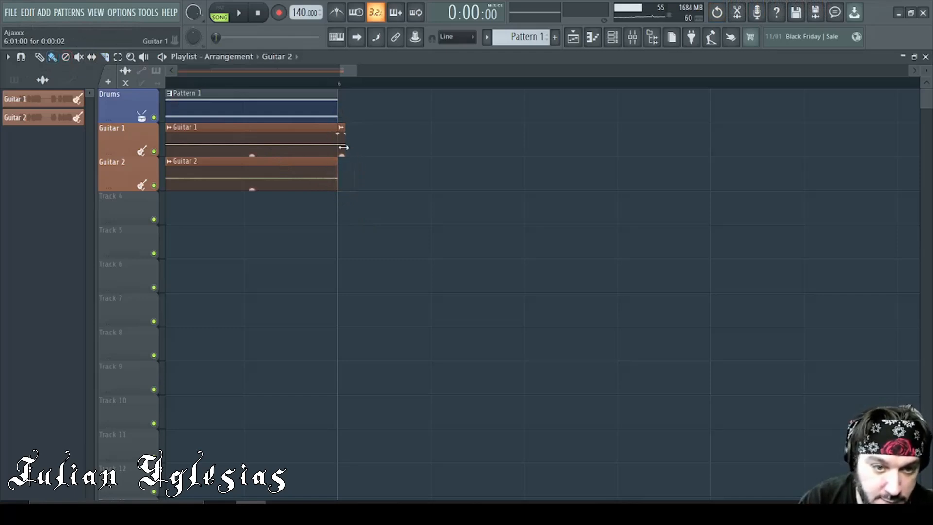
pyautogui.scroll(-12, 340, 86)
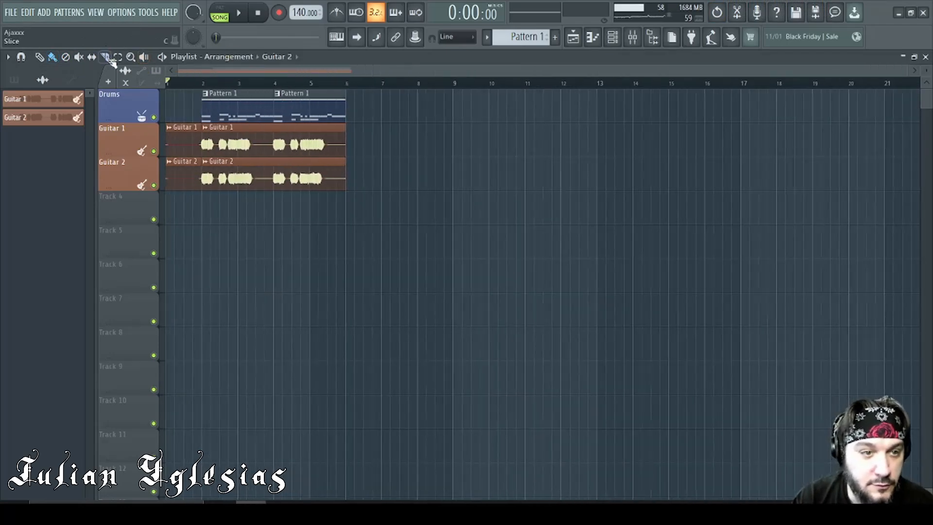
pyautogui.moveTo(371, 109); pyautogui.dragTo(215, 195)
pyautogui.hotkey('ctrl', 'b')
pyautogui.hotkey('ctrl', 'b')
pyautogui.hotkey('ctrl', 'b')
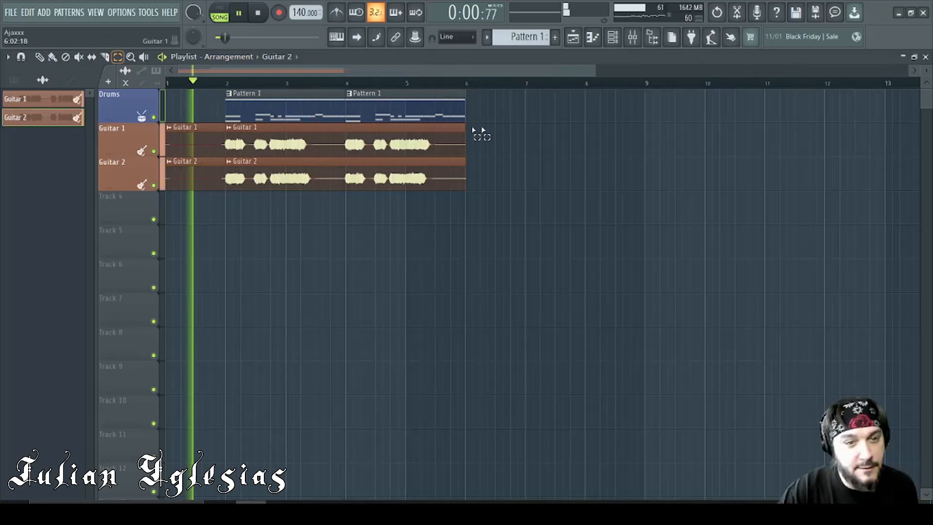
# - Select the Pattern 1 and guitar clips from bar 2 to bar 6 and duplicate them three times, up to bar 18
pyautogui.moveTo(496, 90); pyautogui.dragTo(246, 188)
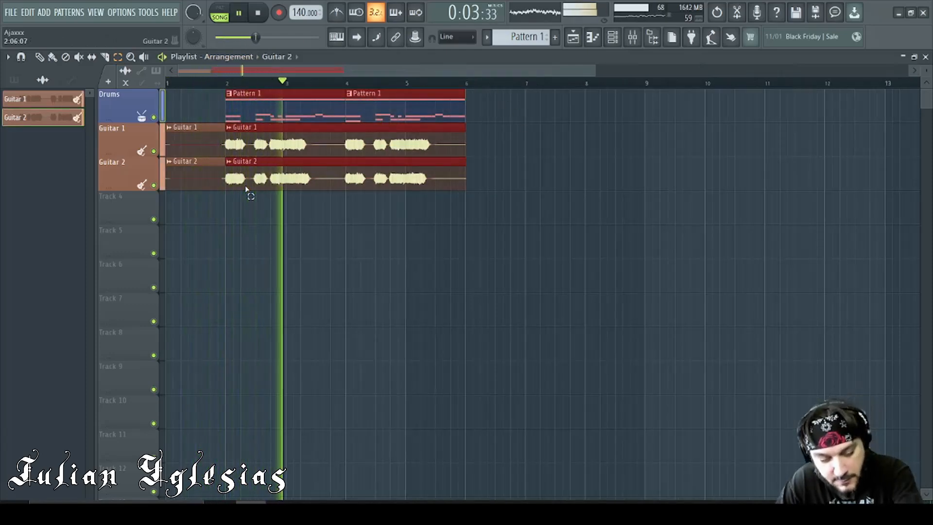
pyautogui.hotkey('ctrl', 'b')
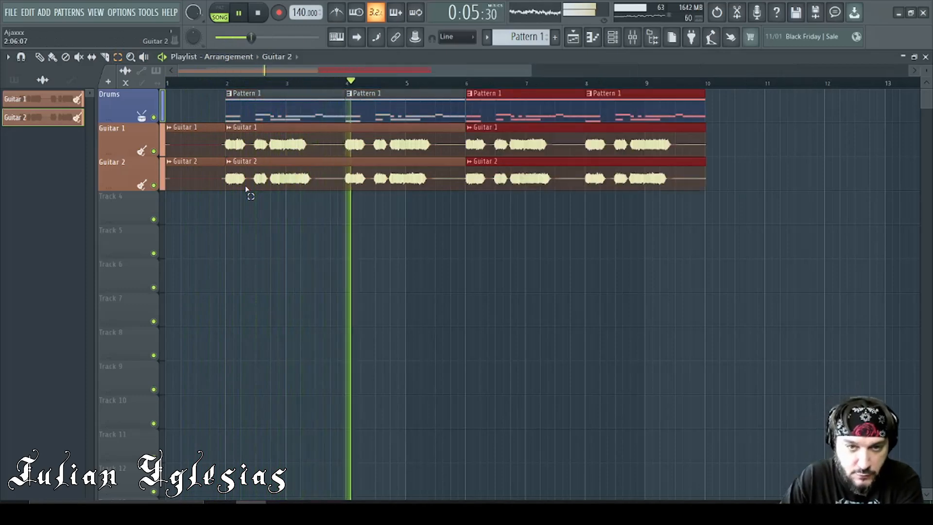
pyautogui.hotkey('ctrl', 'b')
pyautogui.hotkey('ctrl', 'b')
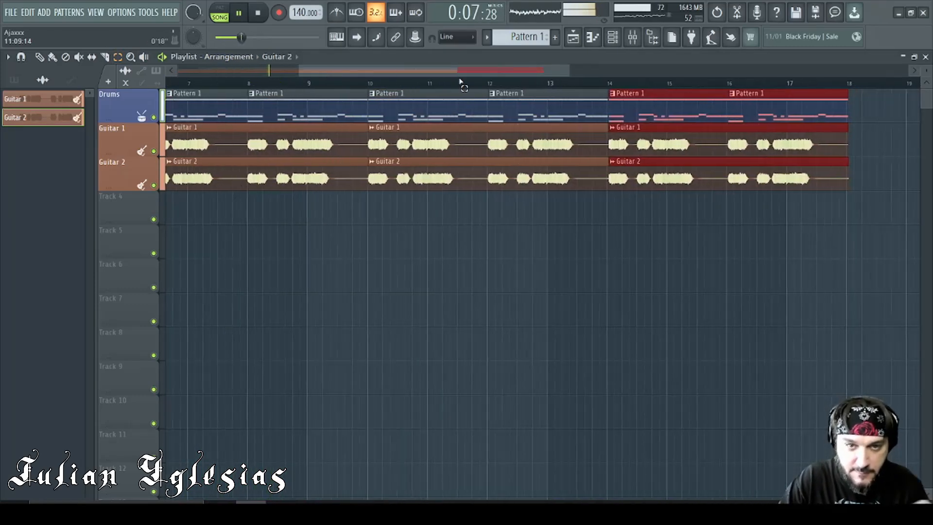
pyautogui.scroll(-5, 460, 82)
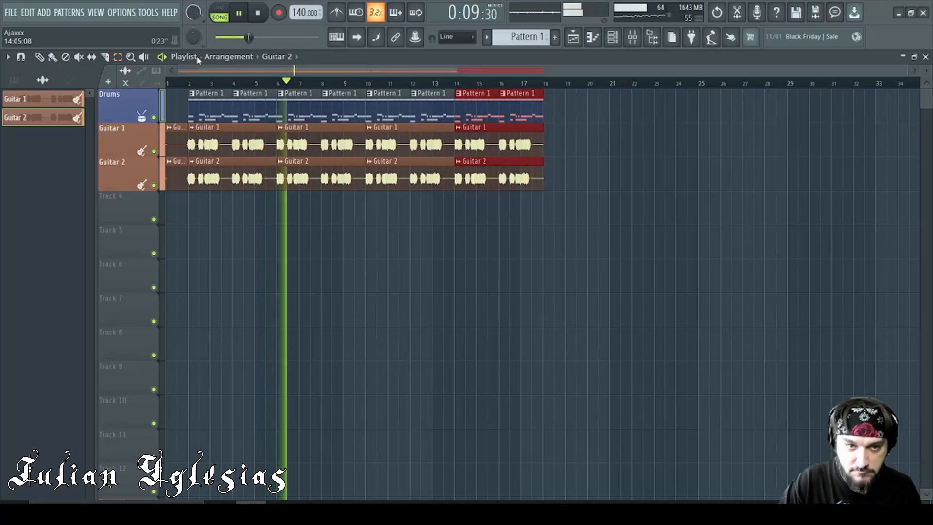
# - Lower the Drums mixer fader to -4.0 dB during playback, then stop the song
pyautogui.click(632, 37)
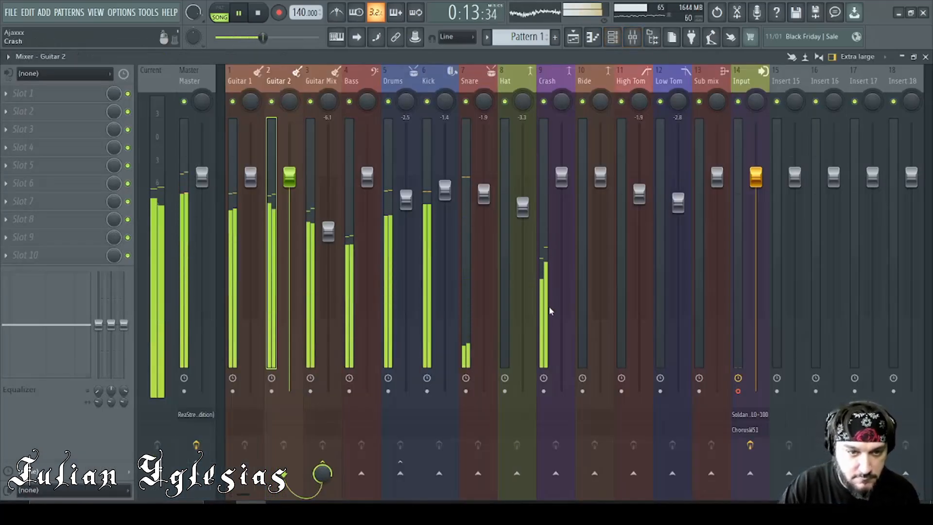
pyautogui.moveTo(406, 199); pyautogui.dragTo(407, 212)
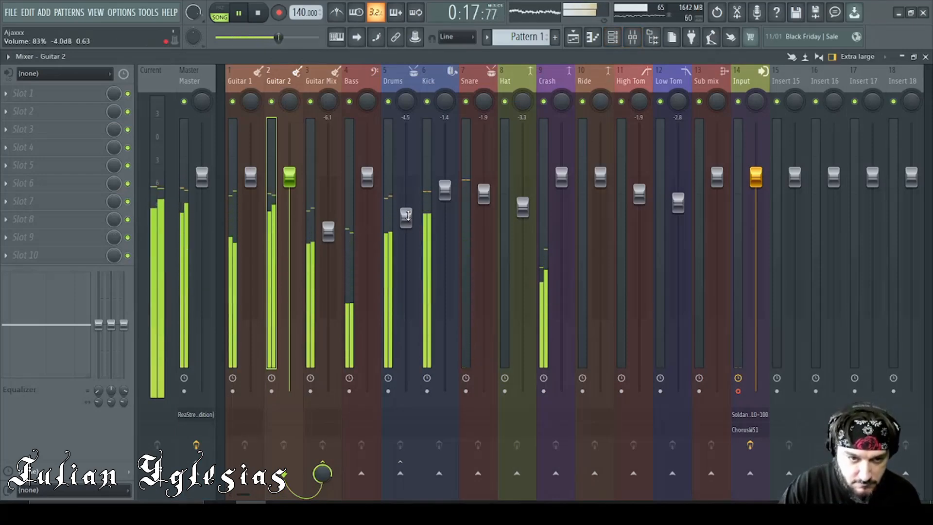
pyautogui.click(261, 16)
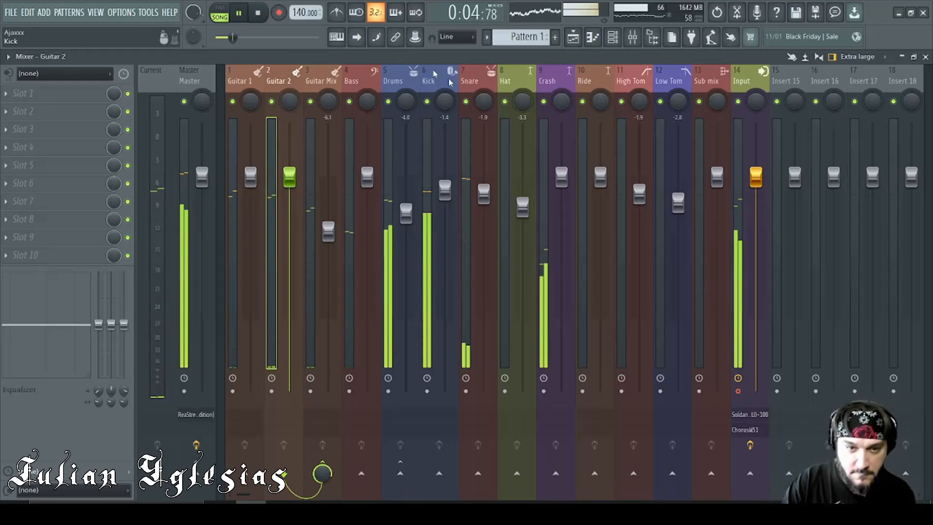
# - Lower the Input mixer track's fader to -3.9 dB against the playing song and stop playback
pyautogui.click(756, 179)
pyautogui.moveTo(756, 179); pyautogui.dragTo(760, 216)
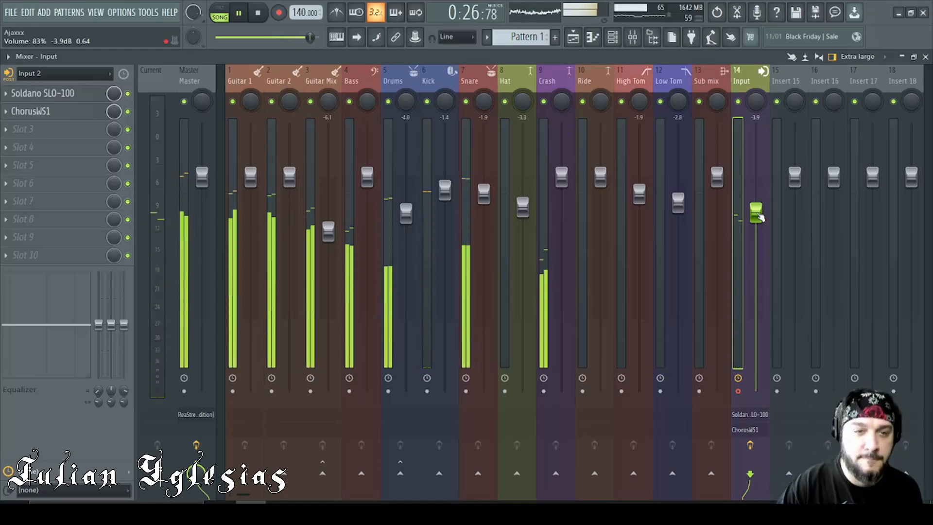
pyautogui.click(258, 14)
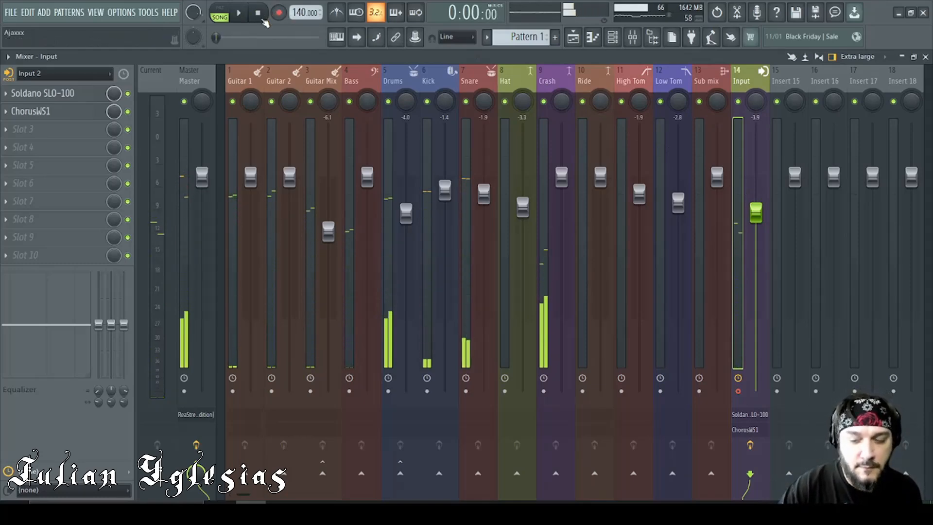
# - Add Maximus to the first effect slot of the Master track and load its newmaster preset
pyautogui.click(201, 85)
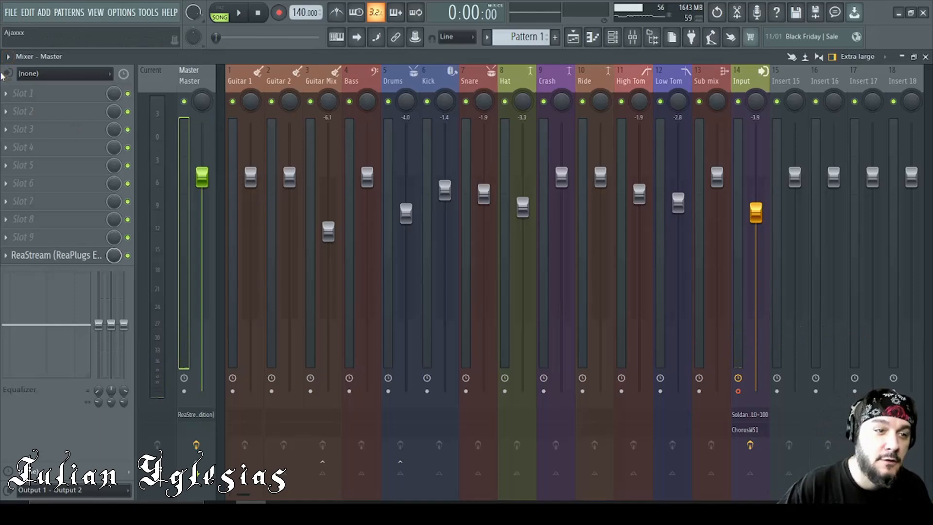
pyautogui.click(4, 99)
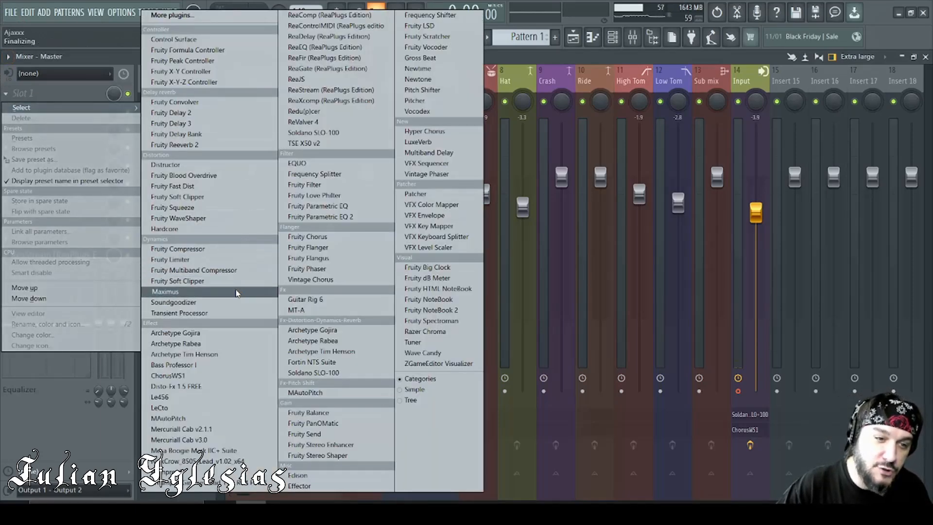
pyautogui.click(165, 292)
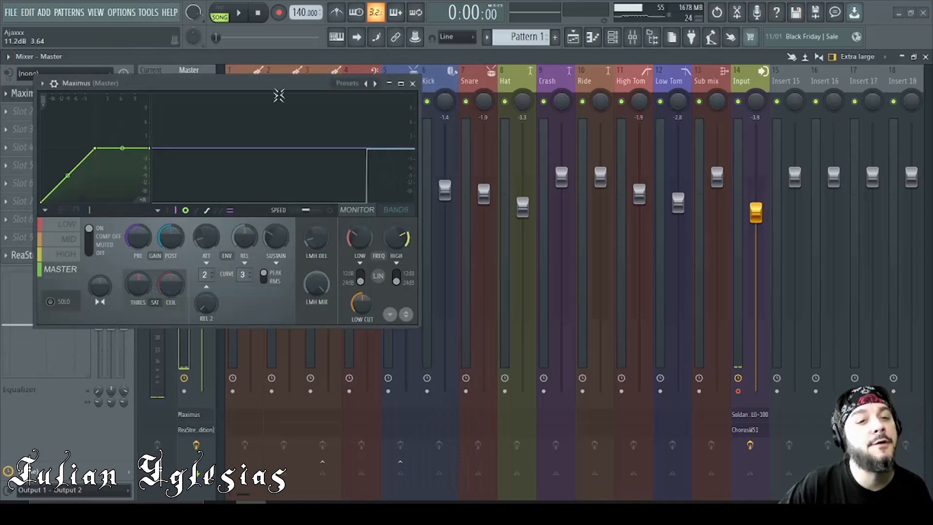
pyautogui.click(347, 84)
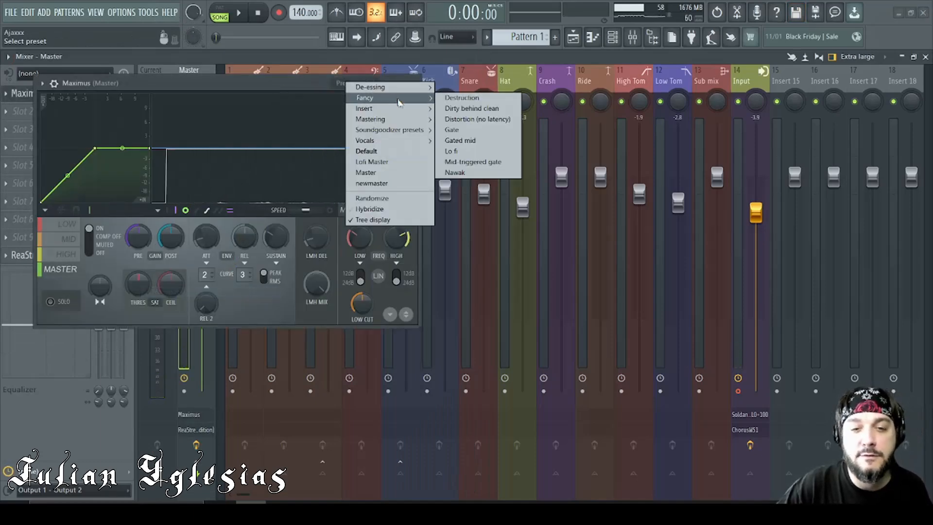
pyautogui.moveTo(396, 129)
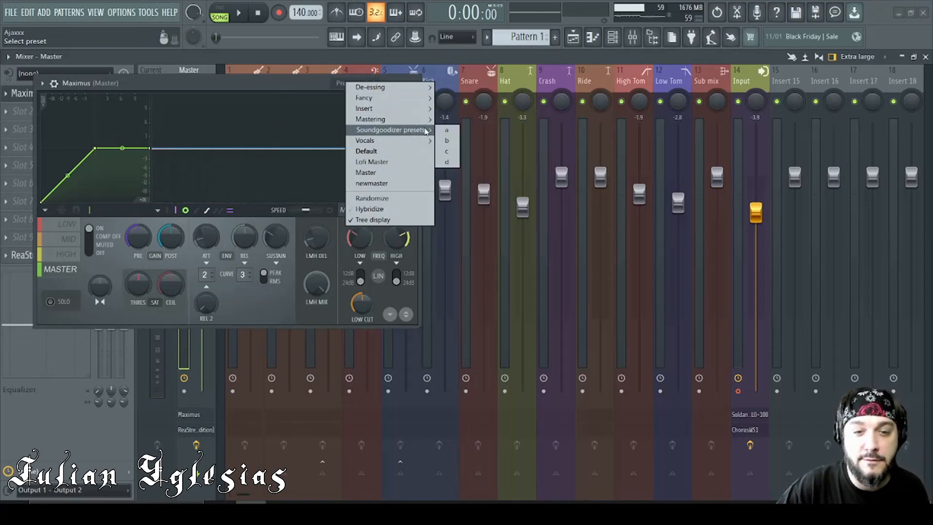
pyautogui.click(386, 184)
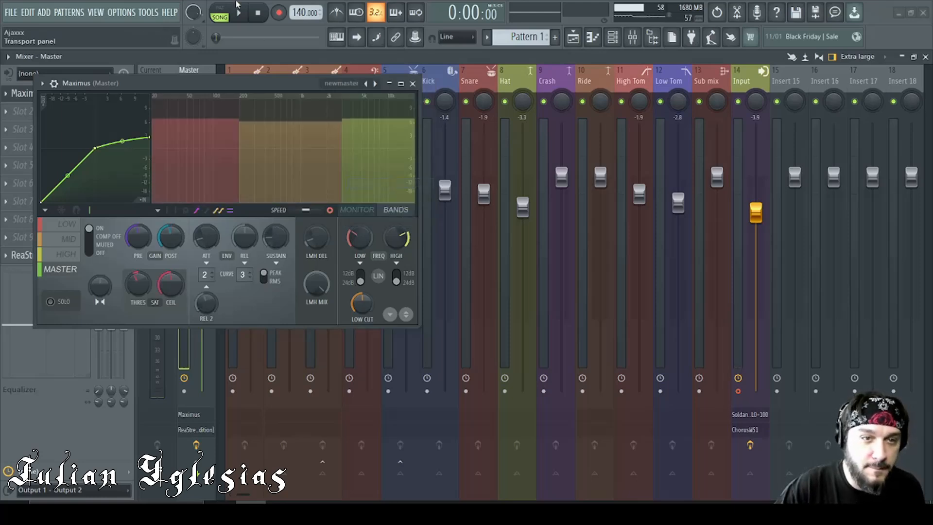
pyautogui.click(413, 83)
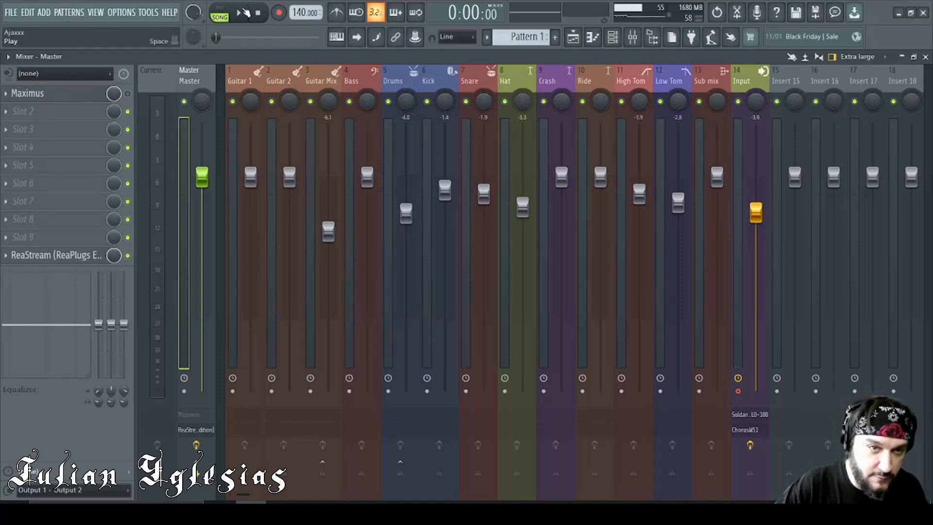
# - Play the song with Maximus bypassed on the Master, re-enable it during playback to compare the sound, and stop the song
pyautogui.click(574, 38)
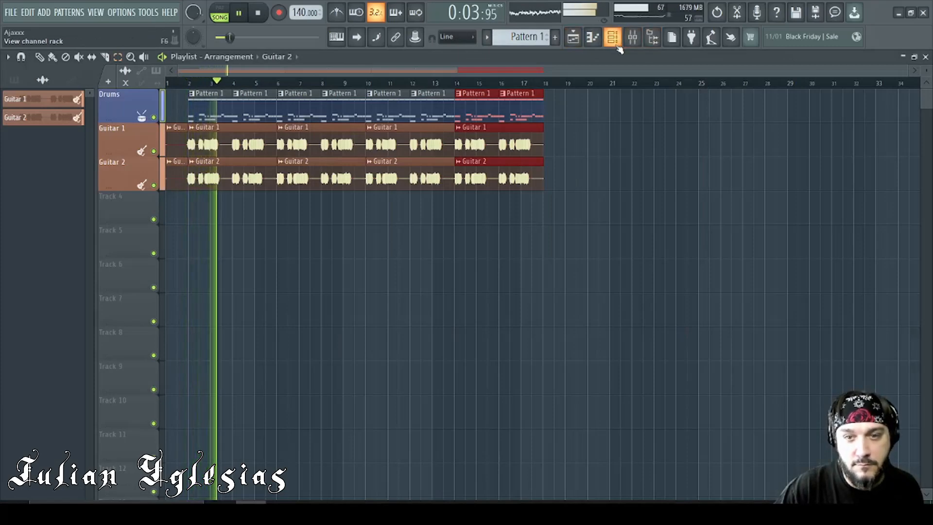
pyautogui.click(631, 40)
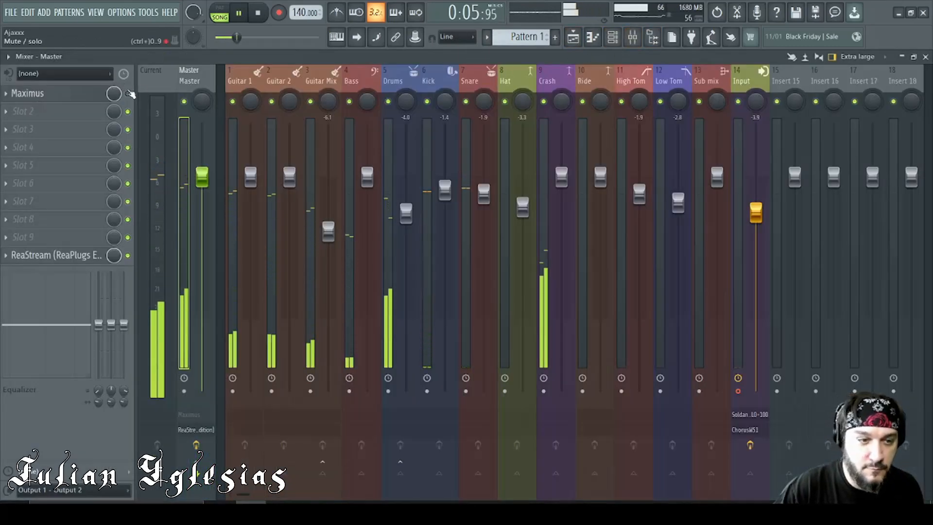
pyautogui.click(129, 94)
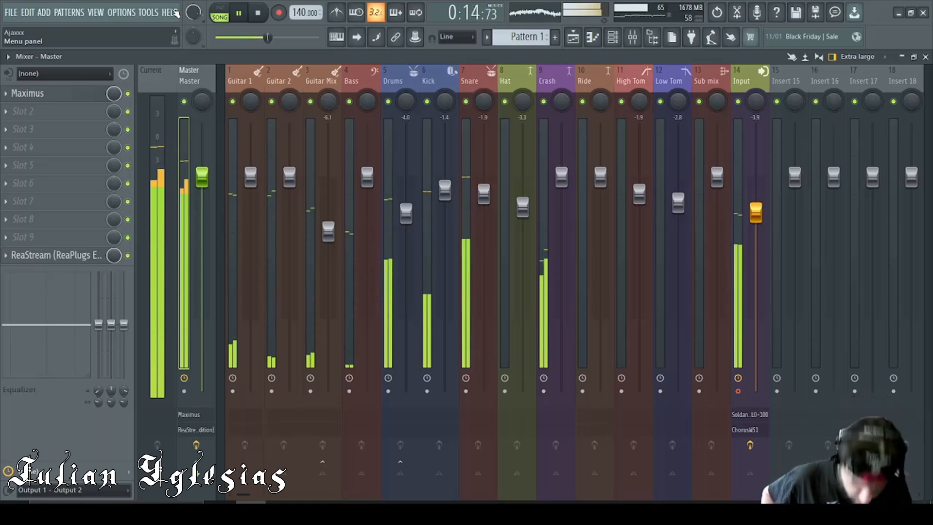
pyautogui.click(259, 13)
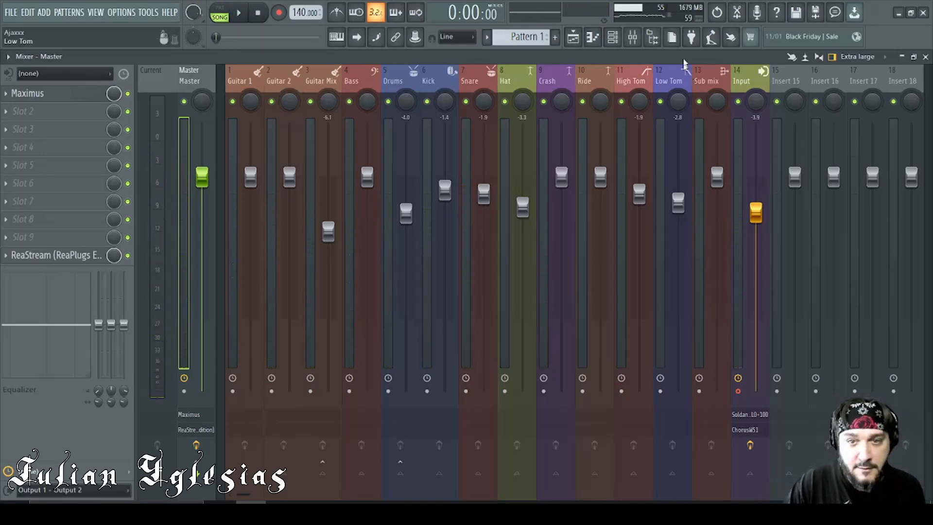
# - Open the Channel rack with the guitar audio channels
pyautogui.click(620, 42)
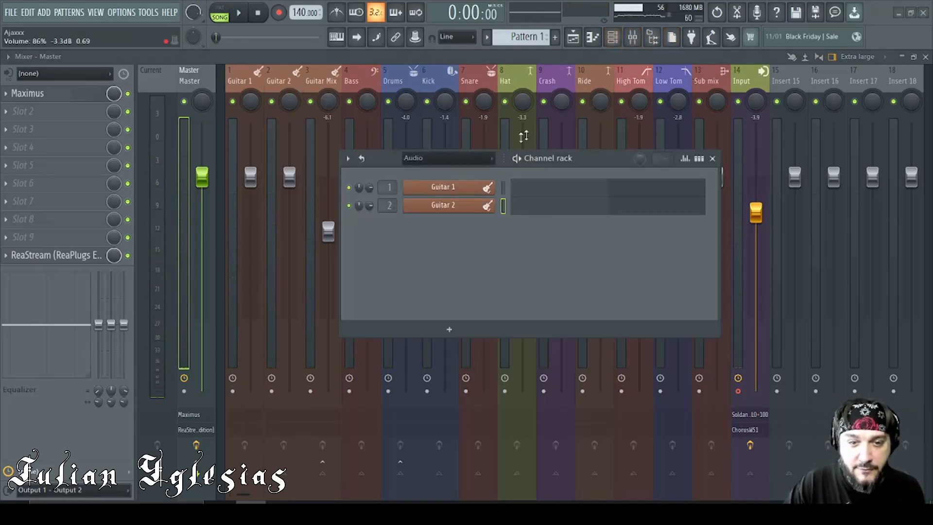